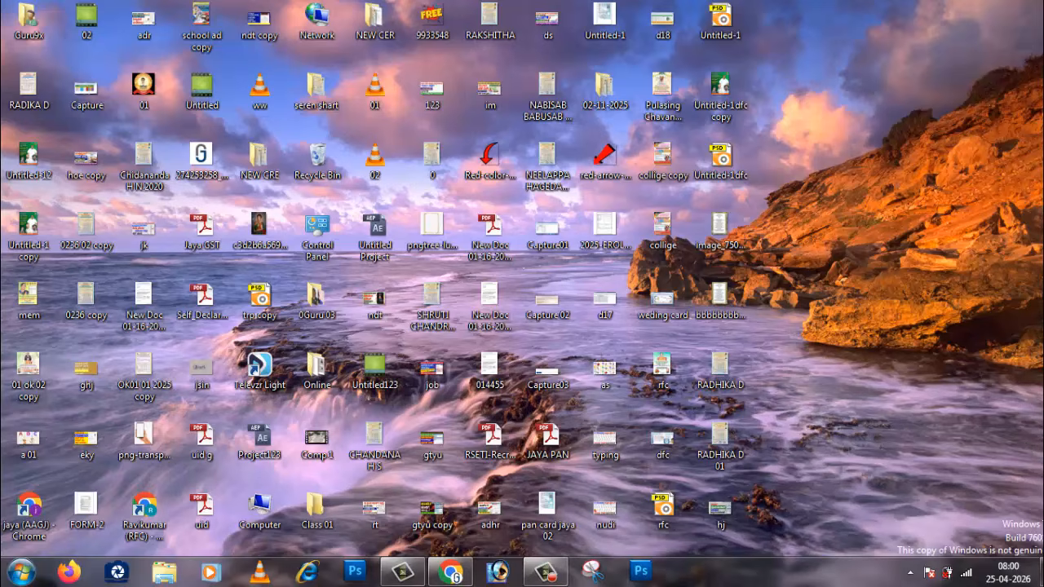
Launch Adobe Photoshop 7.0 from the list of installed programs.
left_click(23, 577)
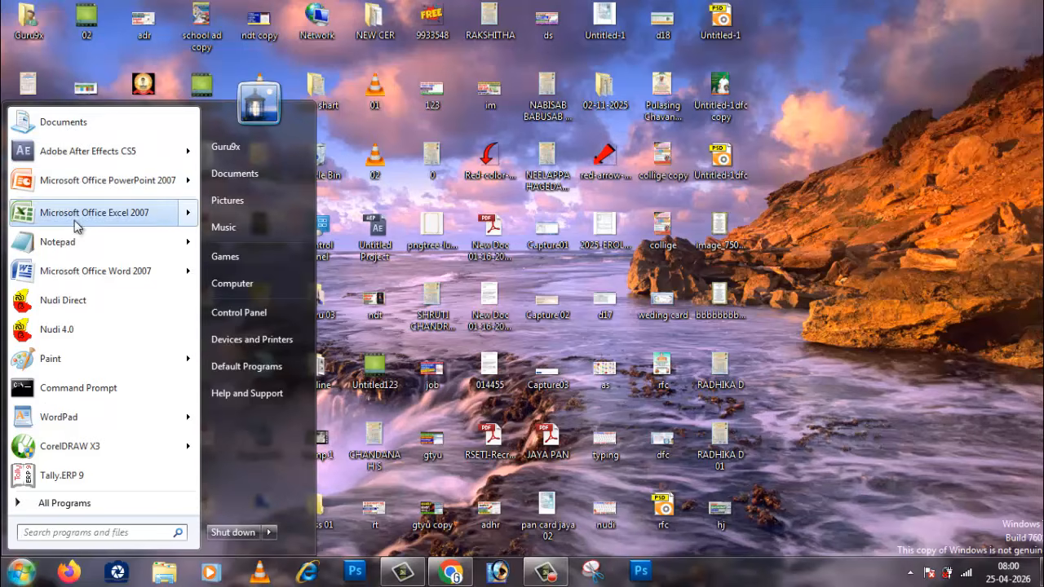
left_click(72, 504)
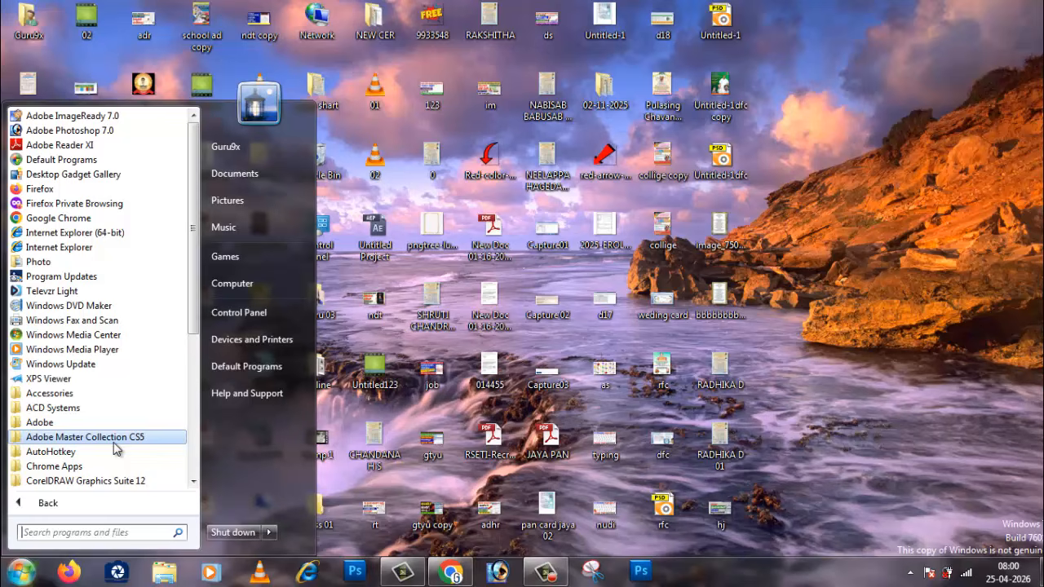
left_click(81, 130)
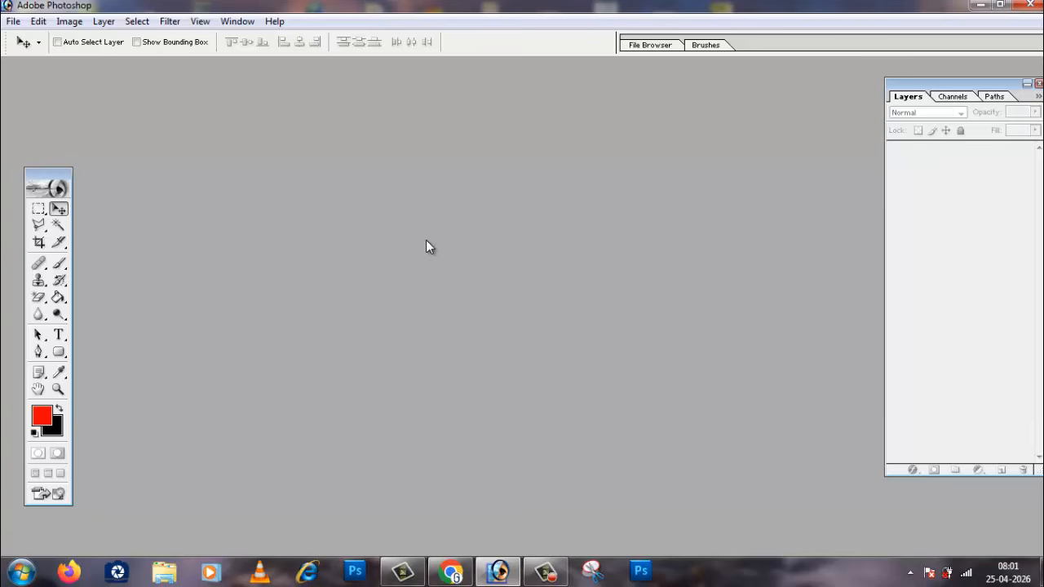
Start a new document and name it Guru9x.
left_click(13, 24)
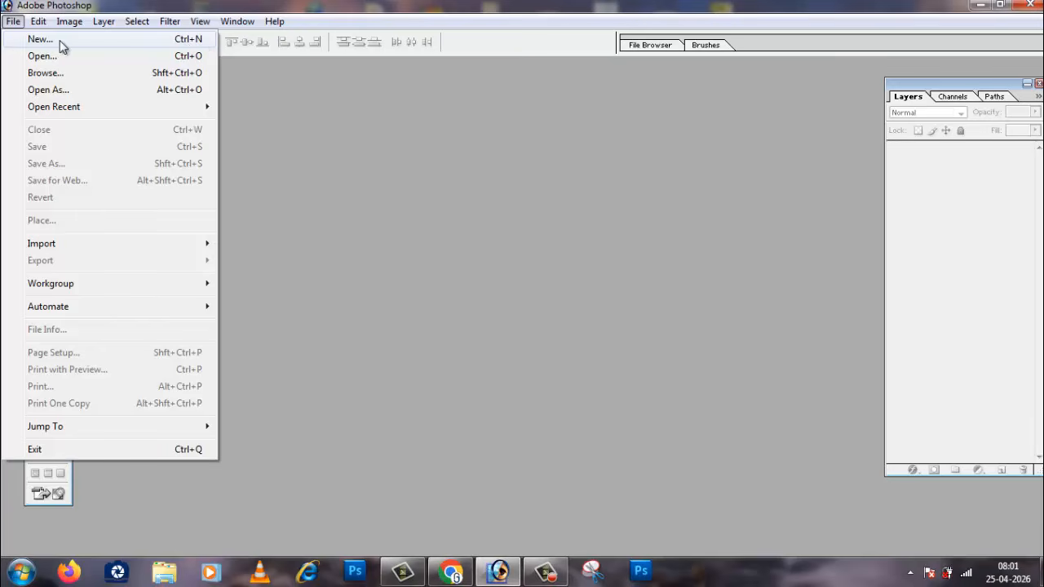
left_click(192, 41)
left_click_drag(492, 112, 511, 115)
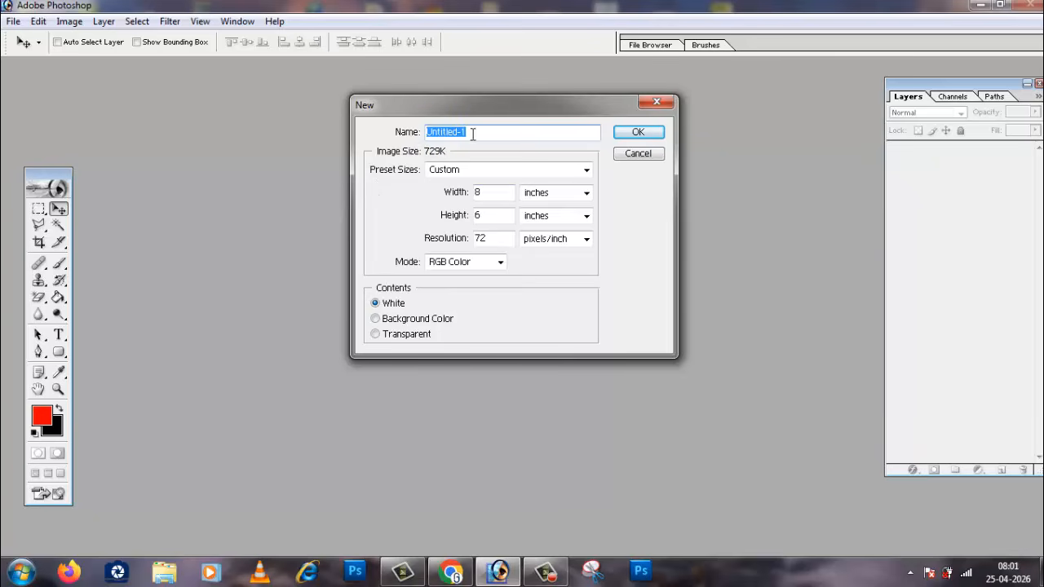
left_click_drag(511, 133, 380, 135)
type("uru")
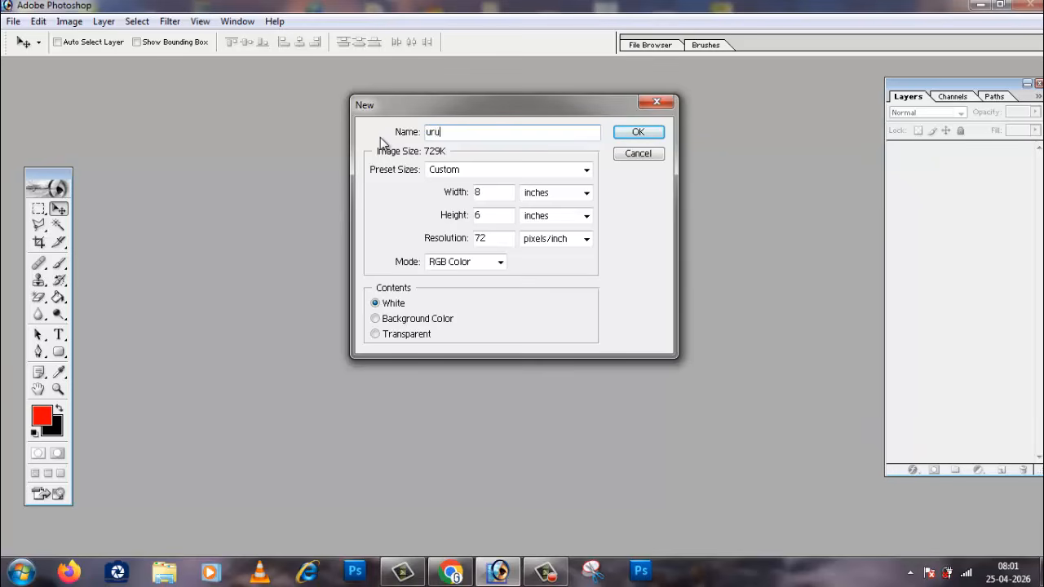
key("BackSpace")
key("BackSpace")
key("BackSpace")
type("Guru9x")
left_click_drag(442, 102, 392, 83)
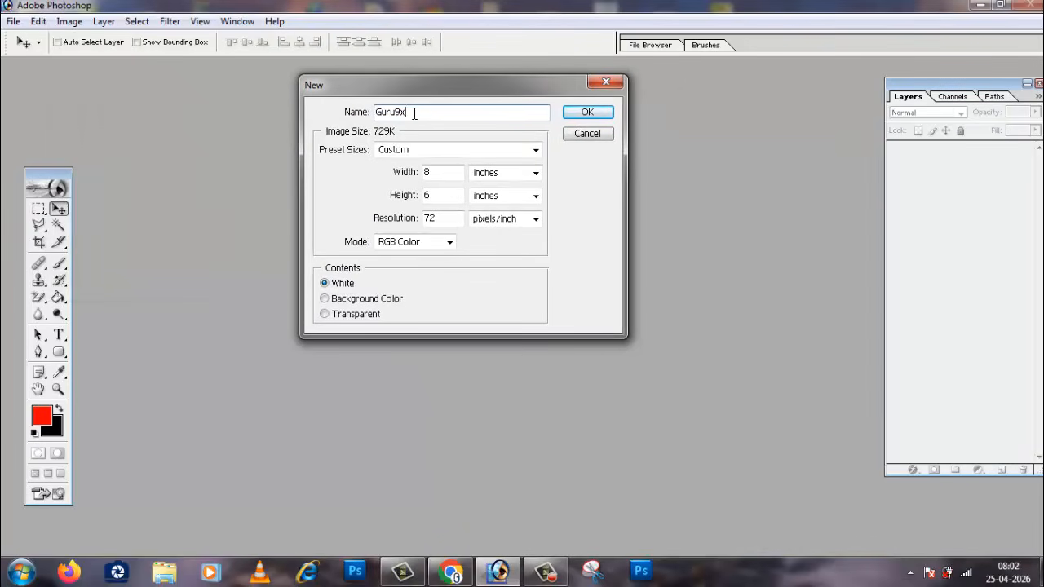
Look through the preset sizes for the new document and apply the 5 x 7 preset.
left_click(433, 153)
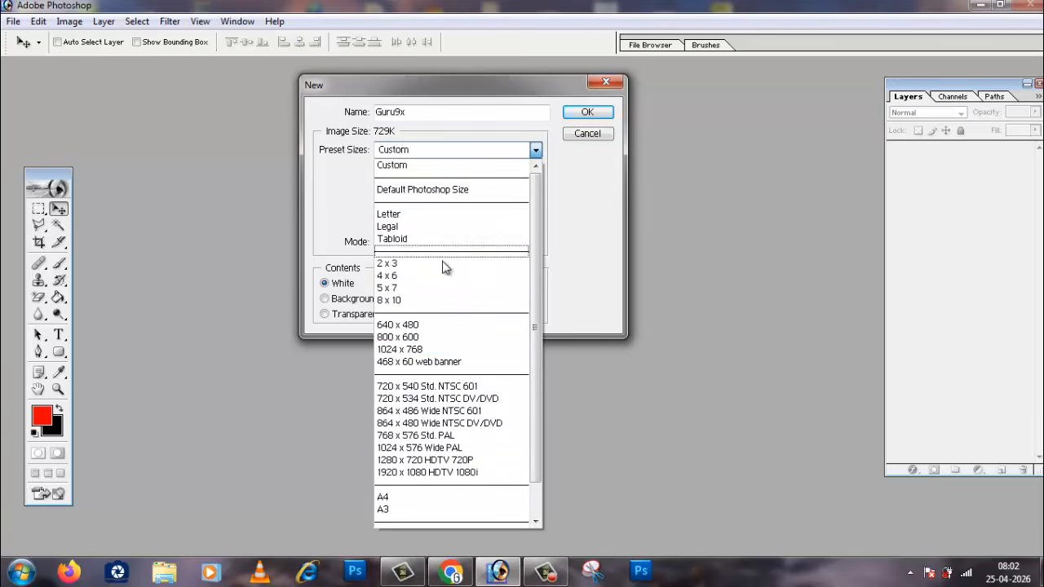
left_click(337, 200)
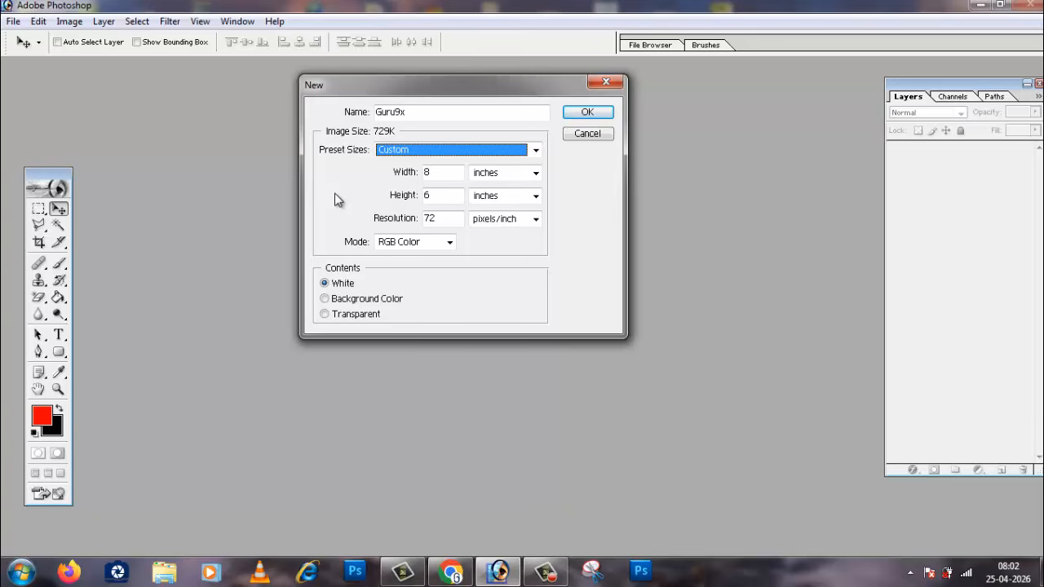
left_click_drag(387, 89, 333, 100)
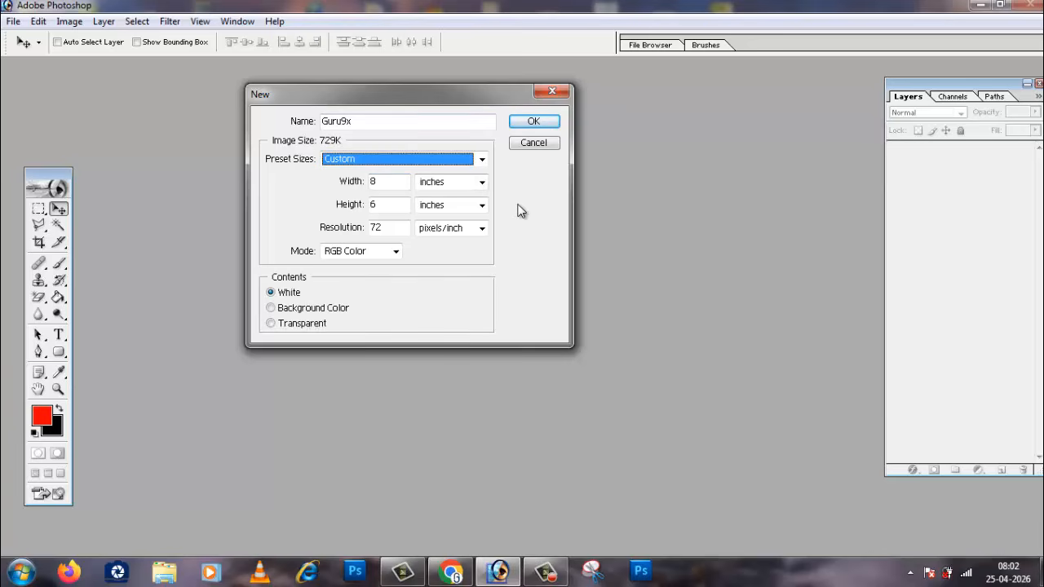
left_click(391, 163)
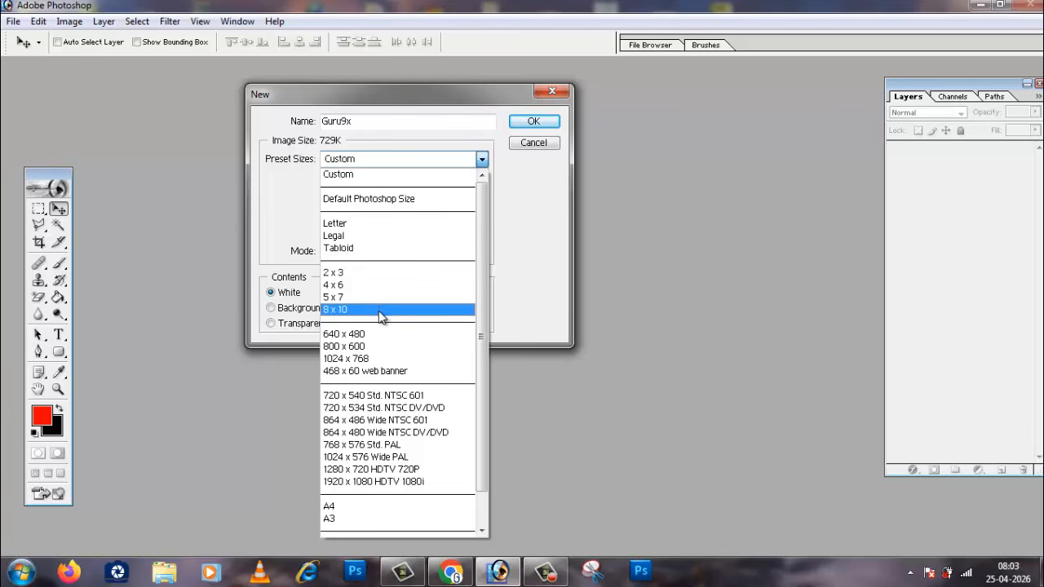
left_click(378, 300)
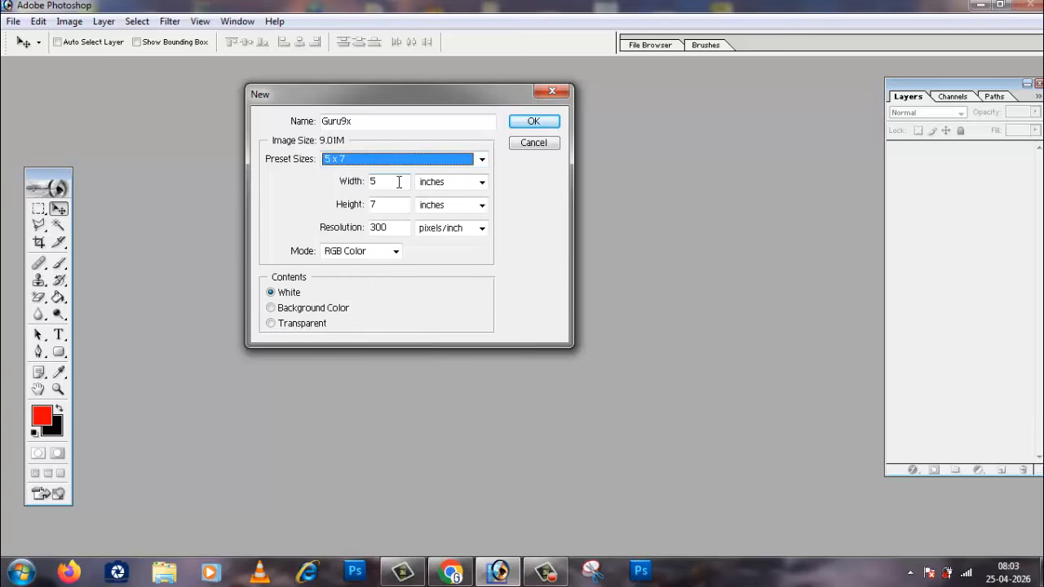
Set the new document's height to 6 inches and its width to 8 inches.
double_click(390, 204)
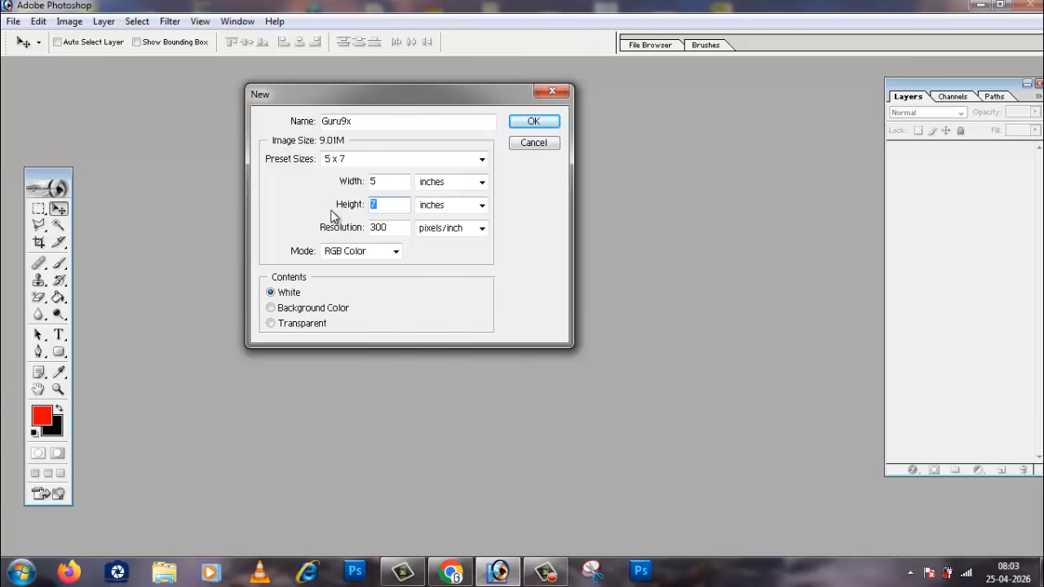
type("6")
double_click(379, 181)
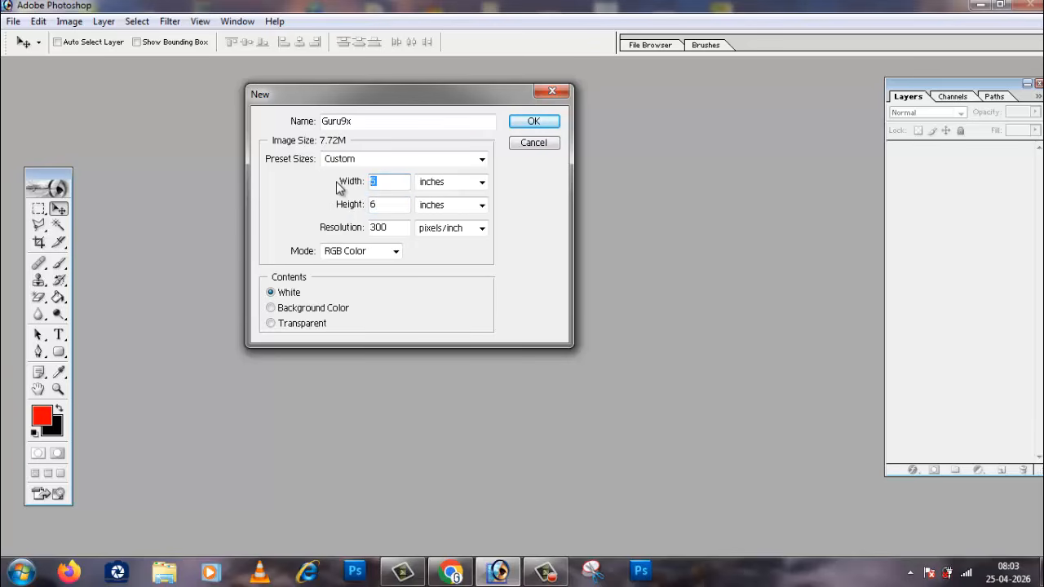
type("8")
Change the width unit to pixels and set the resolution to 72 pixels/inch.
left_click(449, 184)
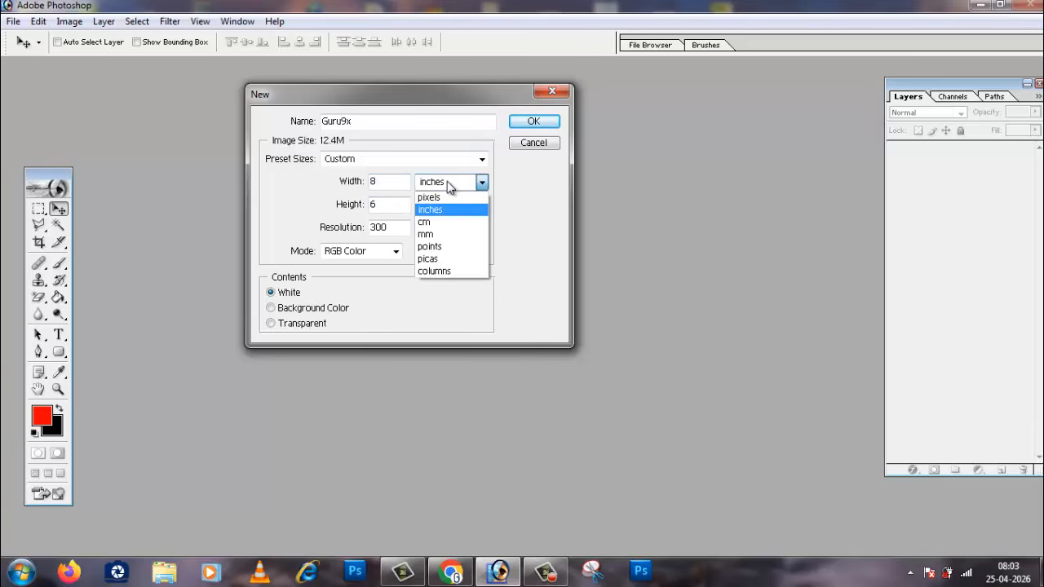
left_click(442, 198)
left_click(393, 182)
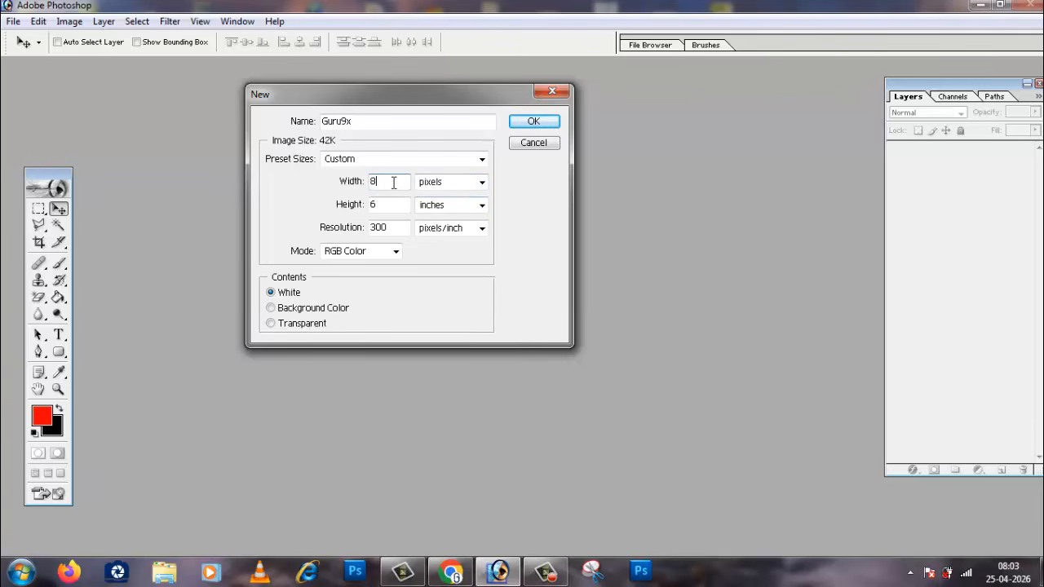
left_click_drag(393, 182, 349, 186)
left_click(389, 206)
left_click_drag(391, 208, 359, 237)
type("72")
Try the CMYK Color mode for the new document and switch it back to RGB Color.
left_click(345, 253)
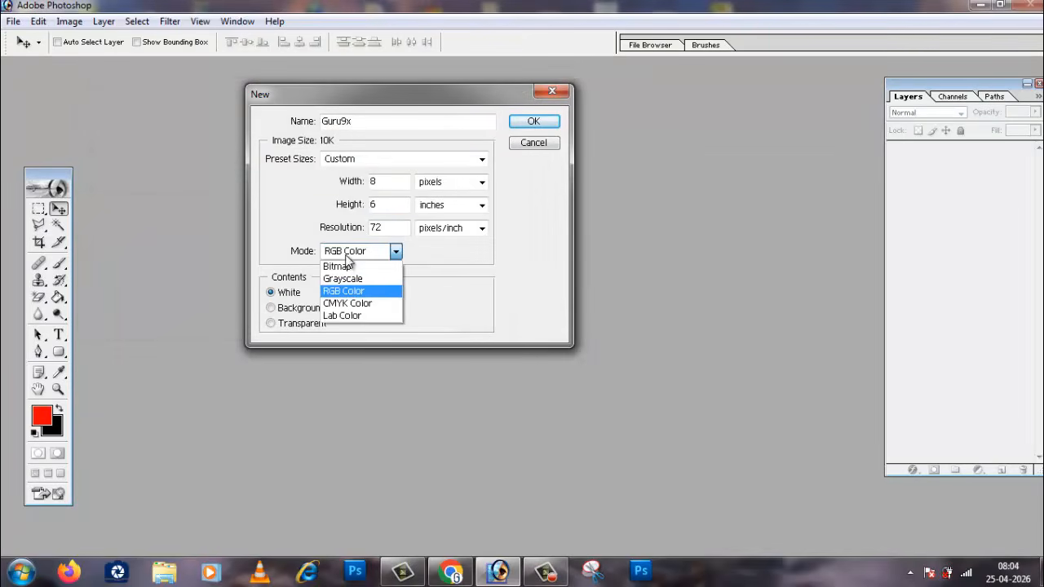
left_click(355, 291)
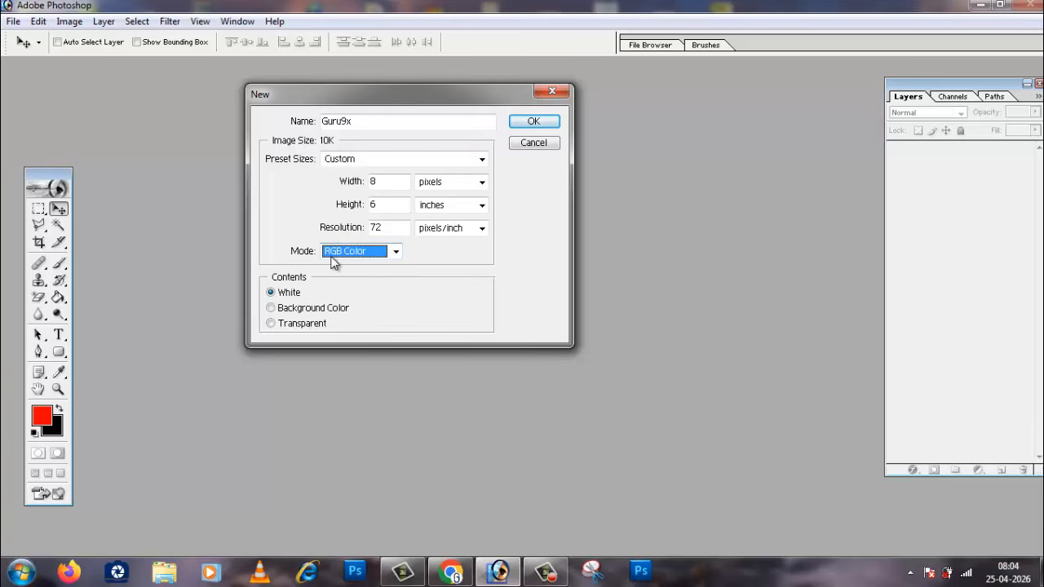
left_click(356, 257)
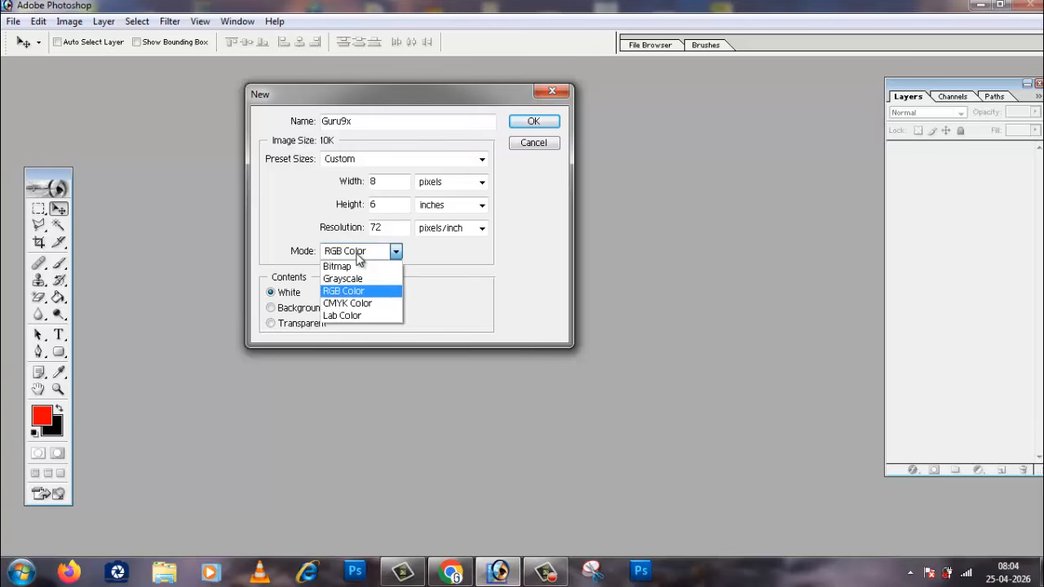
left_click(359, 305)
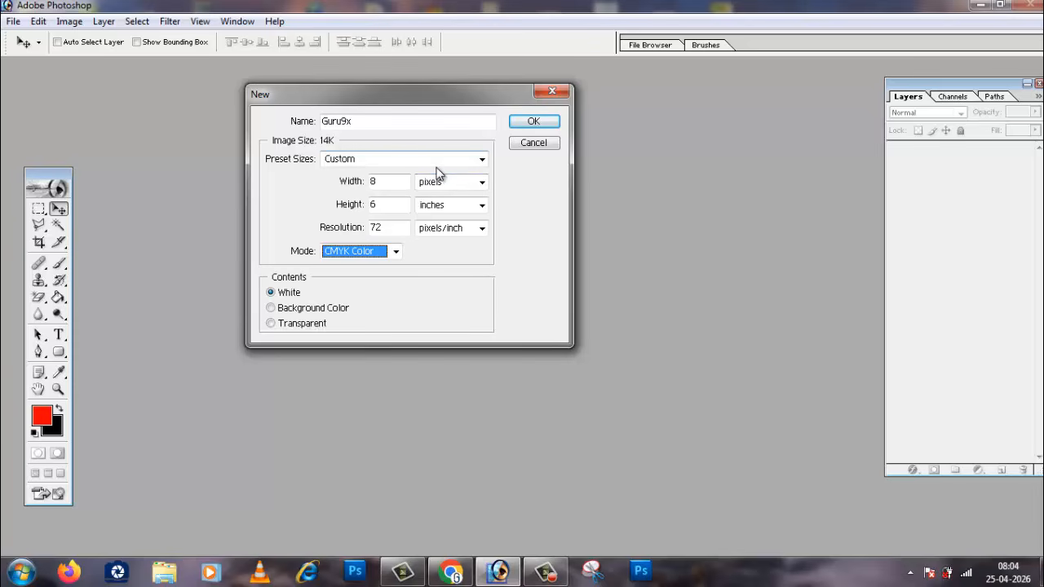
left_click(357, 250)
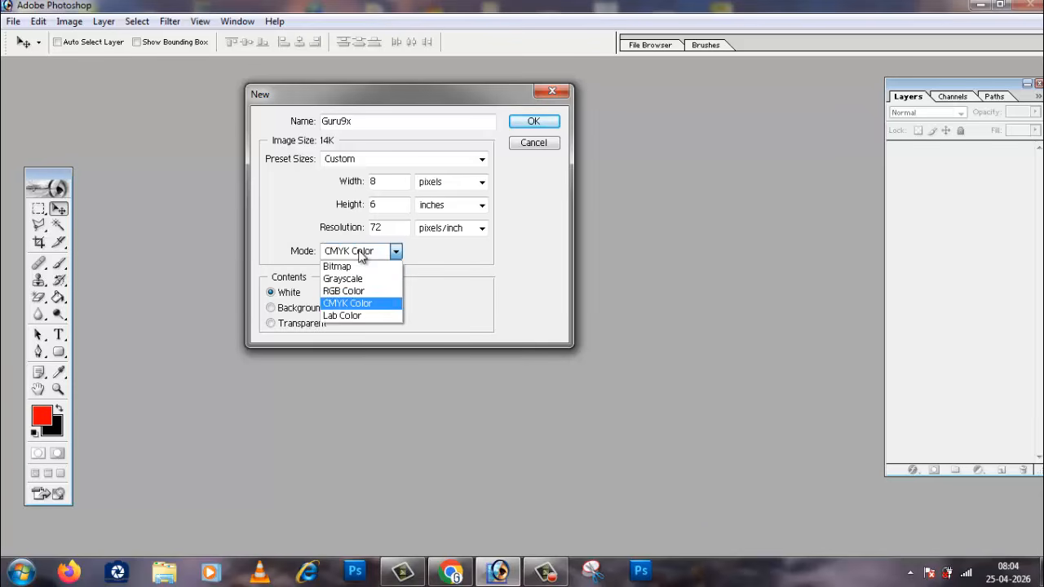
left_click(363, 295)
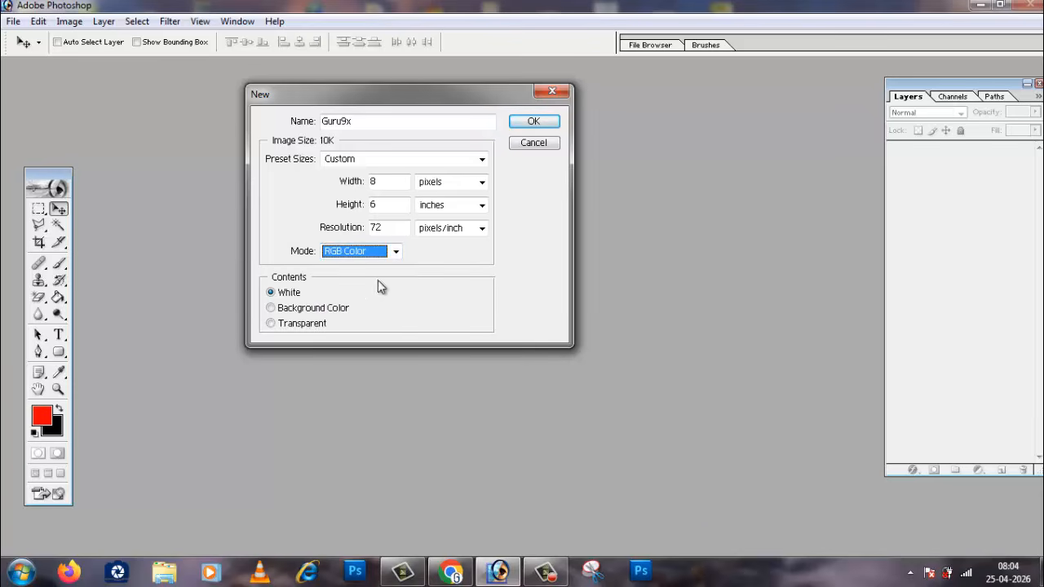
Create the Guru9x document with these settings and maximize its window.
left_click(532, 122)
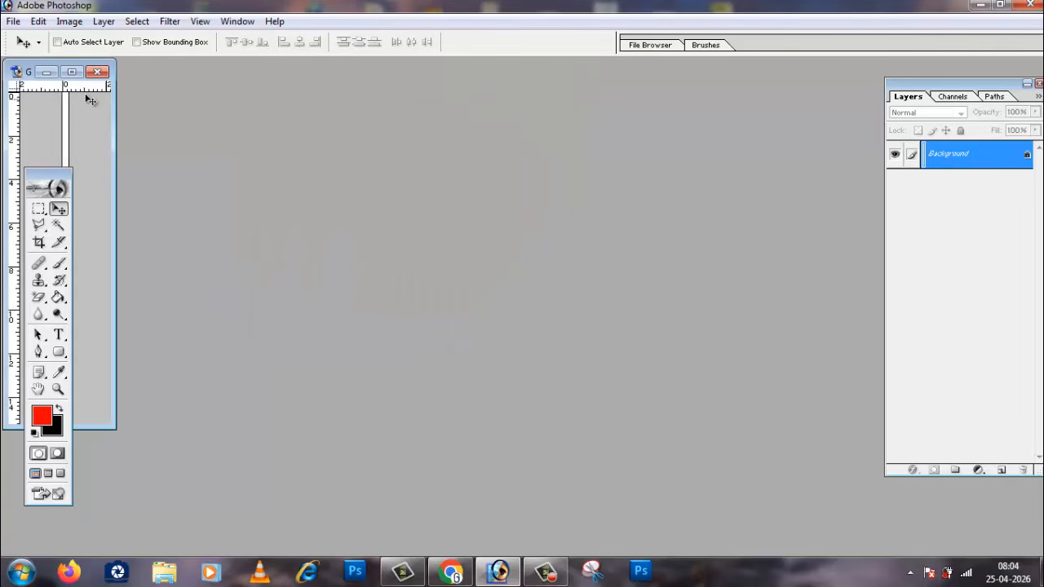
left_click(17, 72)
left_click(324, 133)
left_click_drag(35, 72, 482, 87)
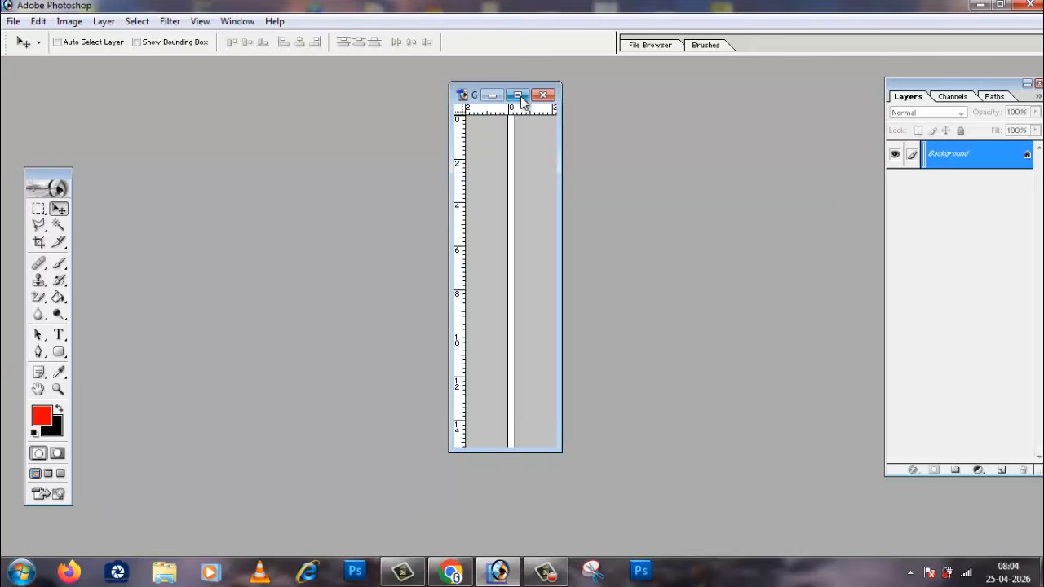
left_click(519, 91)
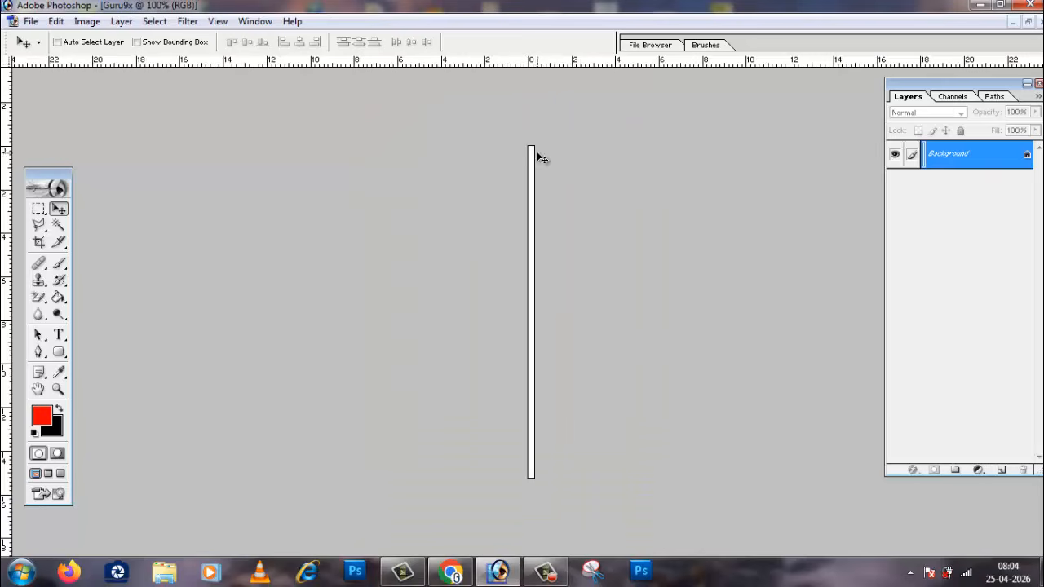
Create another new document with the width unit in inches, 8 inches wide and 4 inches high.
left_click(31, 21)
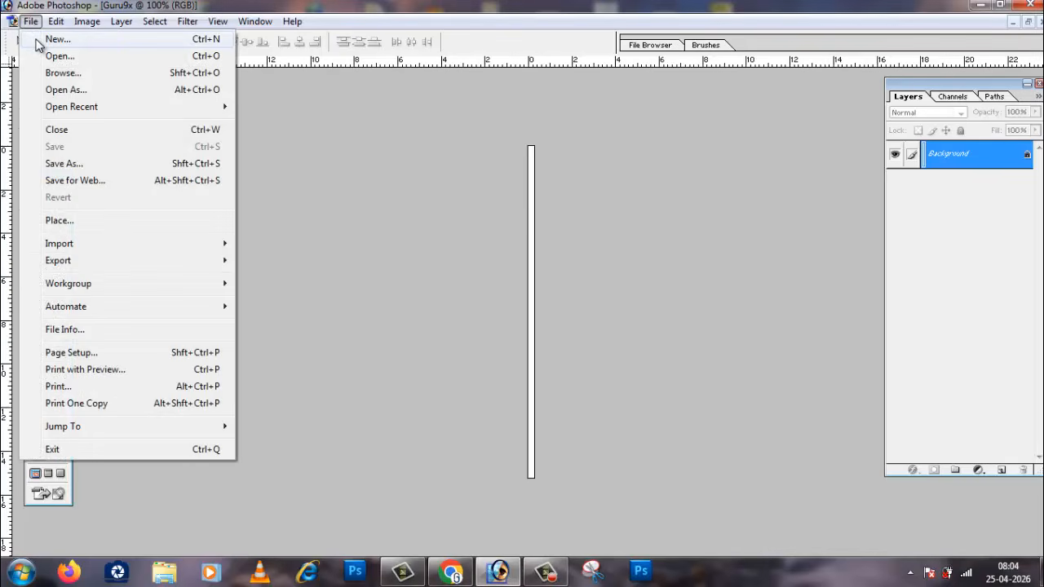
left_click(37, 41)
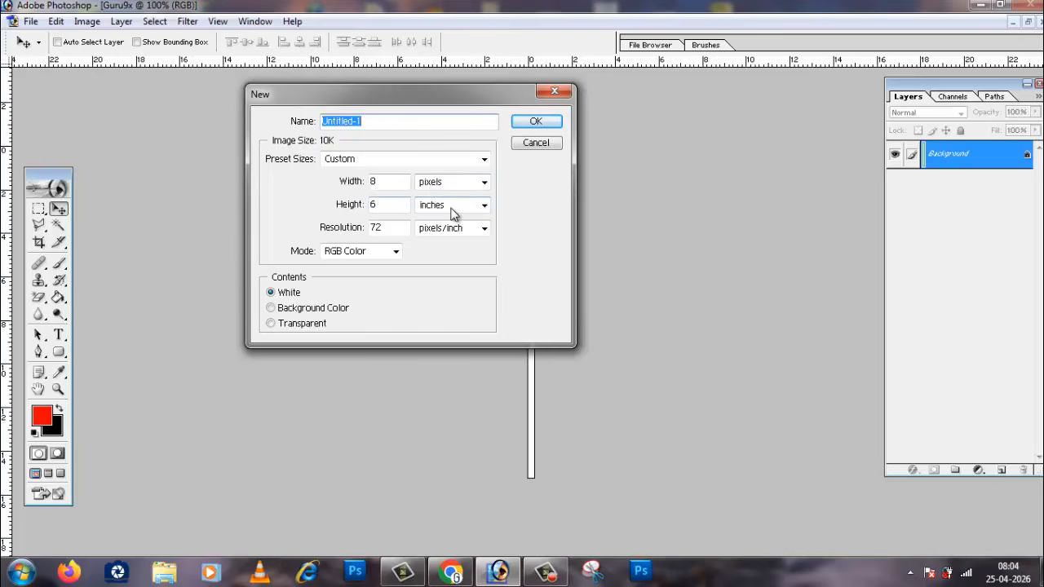
left_click(460, 184)
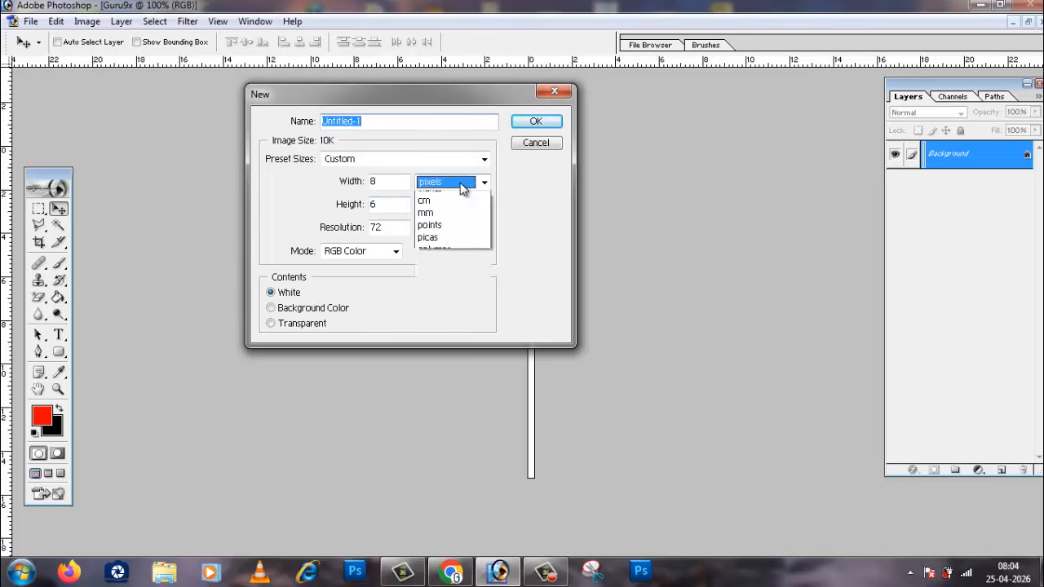
left_click(453, 209)
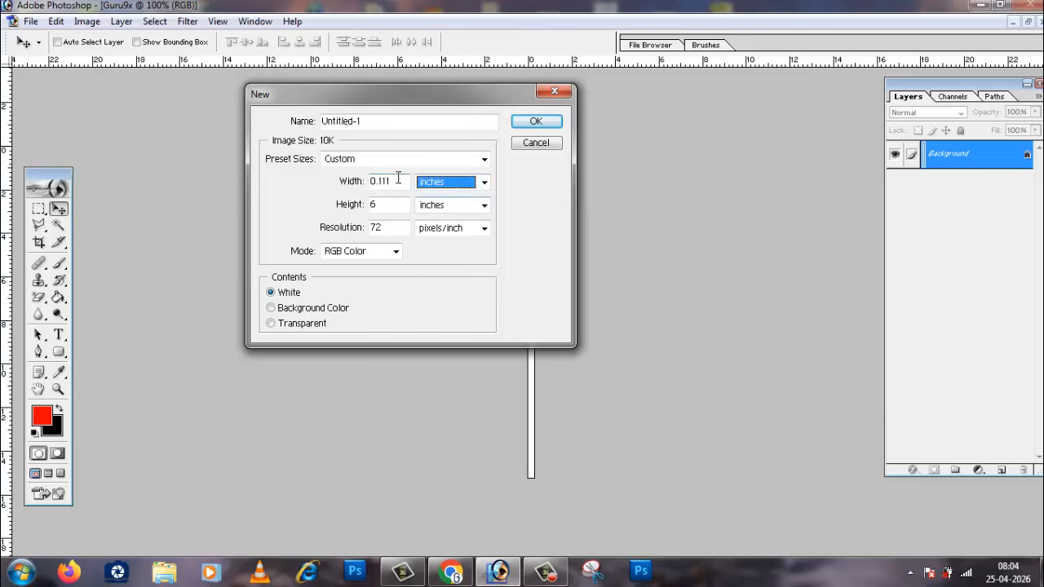
left_click_drag(399, 179, 362, 193)
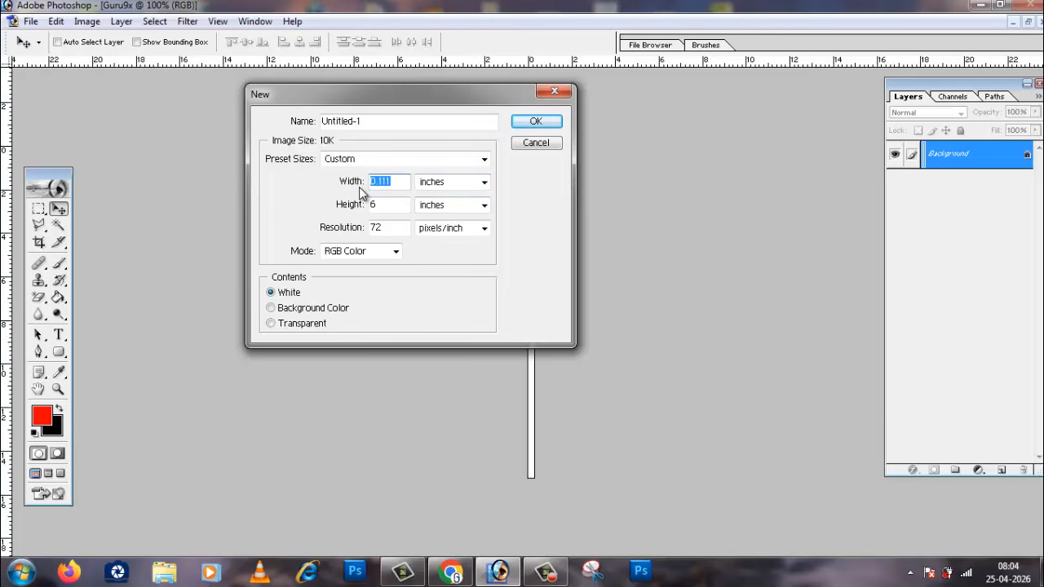
type("8")
left_click_drag(396, 204, 350, 207)
type("4")
left_click(544, 122)
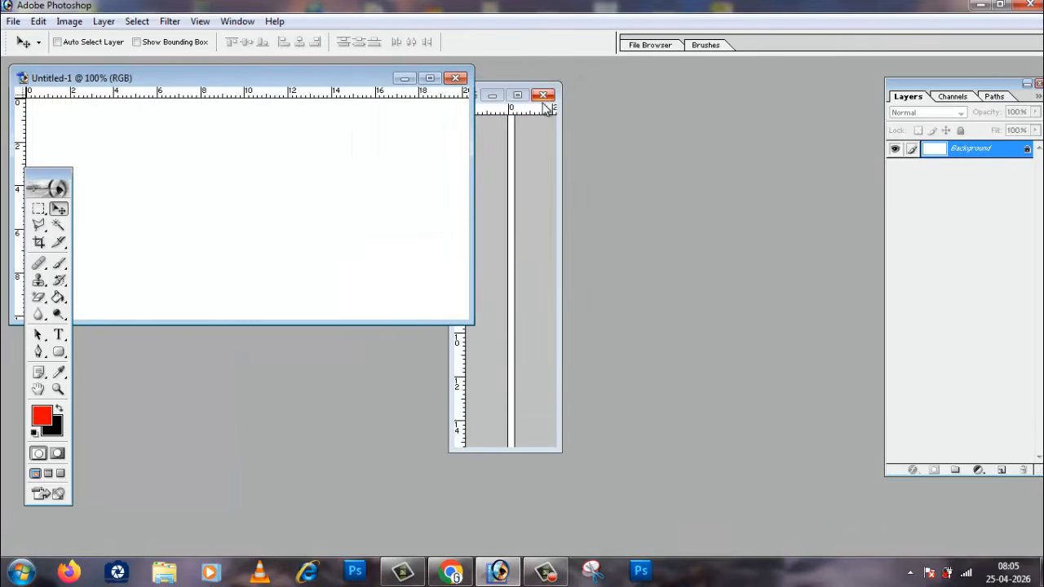
Close the narrow Guru9x document.
left_click(526, 154)
left_click(544, 96)
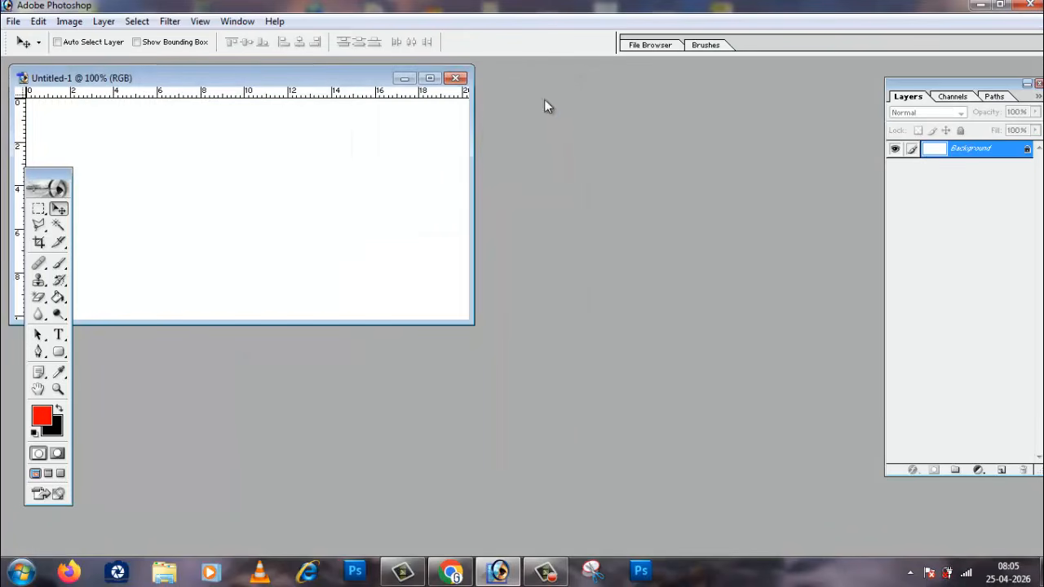
Maximize the window of the 8 by 4 inch document and enlarge its canvas to fill the workspace.
left_click(430, 78)
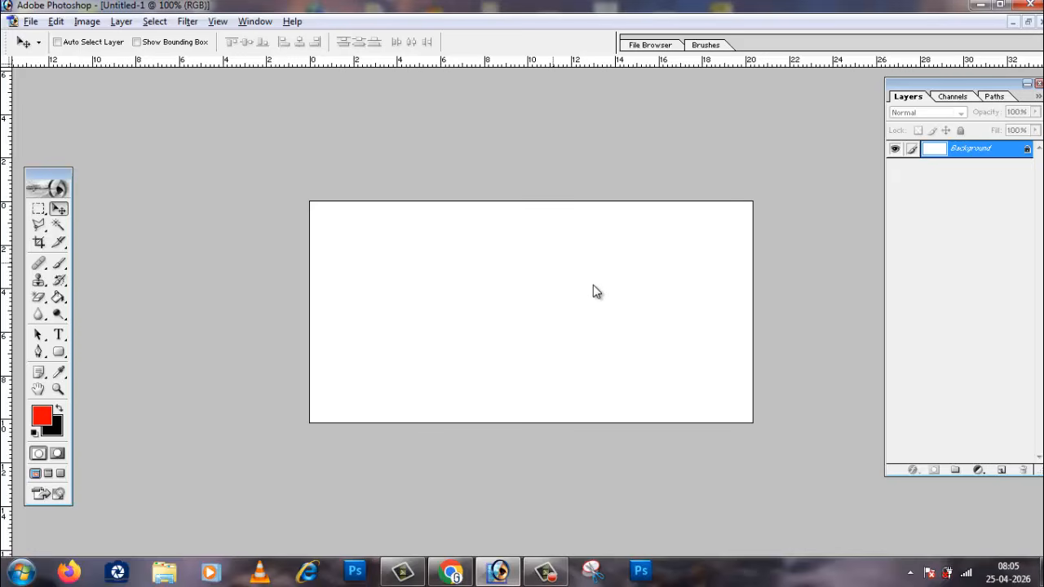
key("ctrl+0")
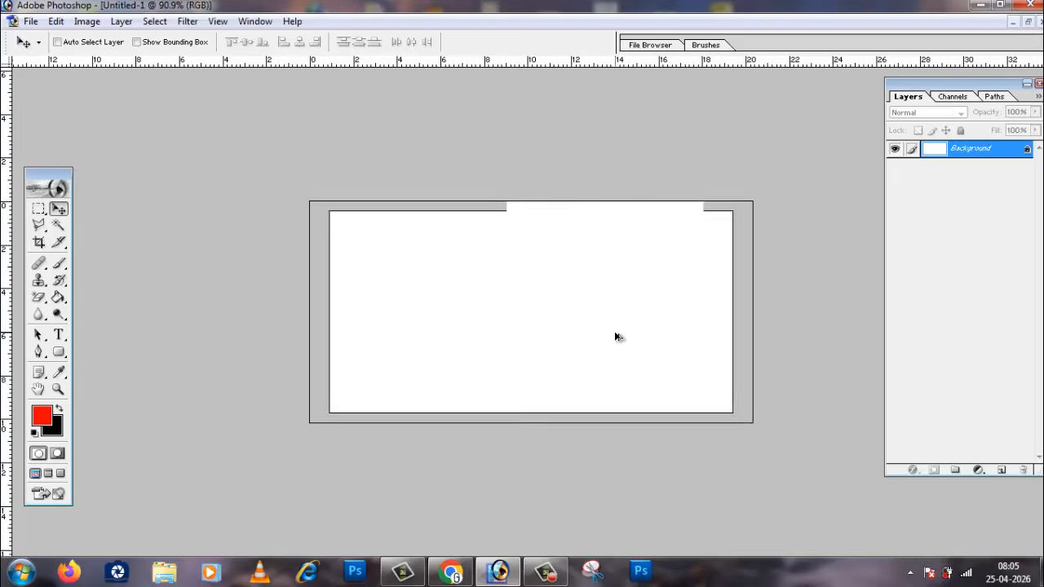
scroll(615, 337, "up", 2)
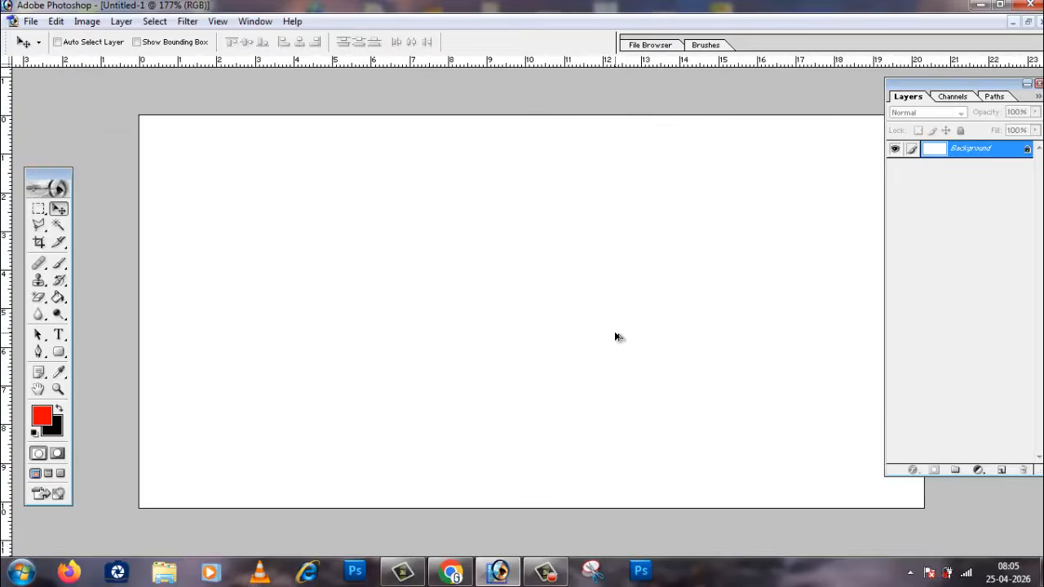
scroll(615, 337, "down", 2)
scroll(615, 337, "up", 5)
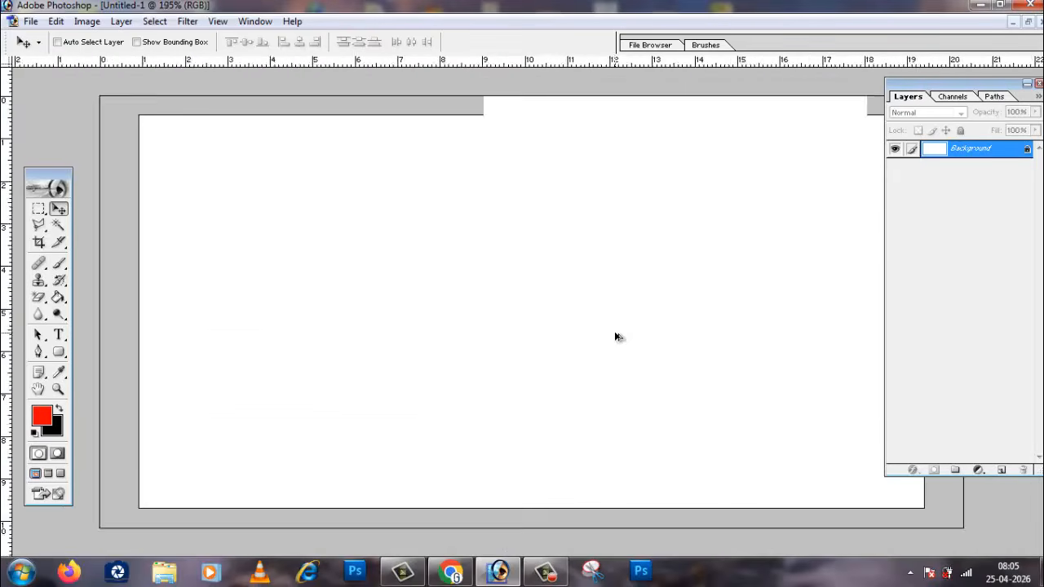
scroll(614, 337, "down", 4)
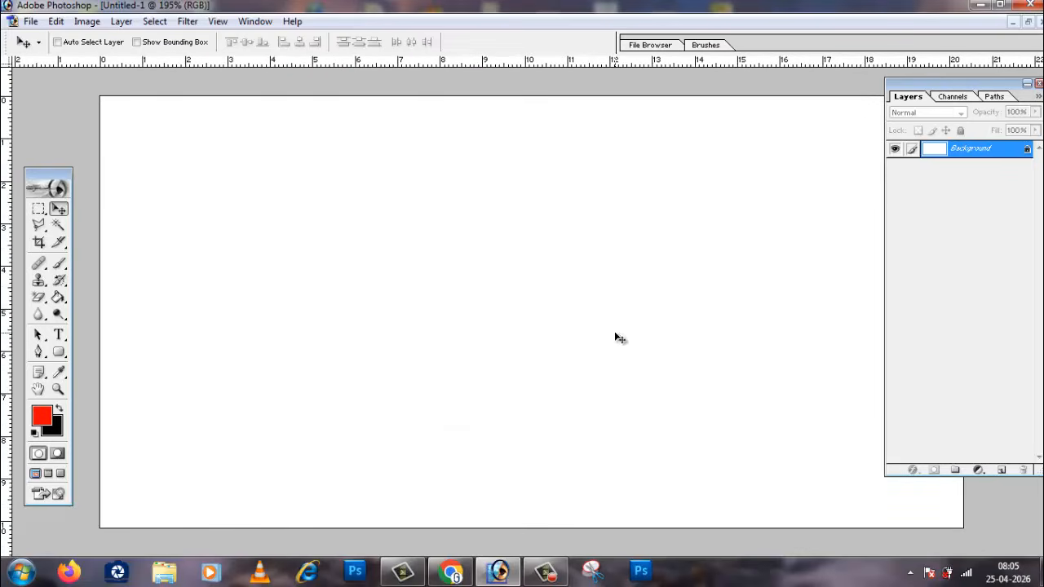
scroll(615, 332, "down", 1)
scroll(615, 333, "up", 3)
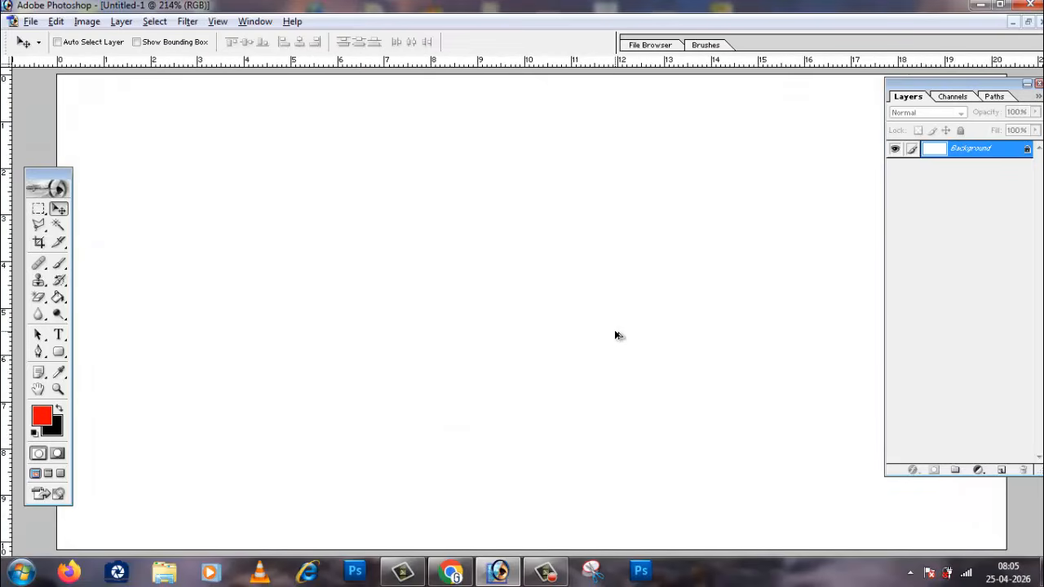
scroll(615, 334, "down", 1)
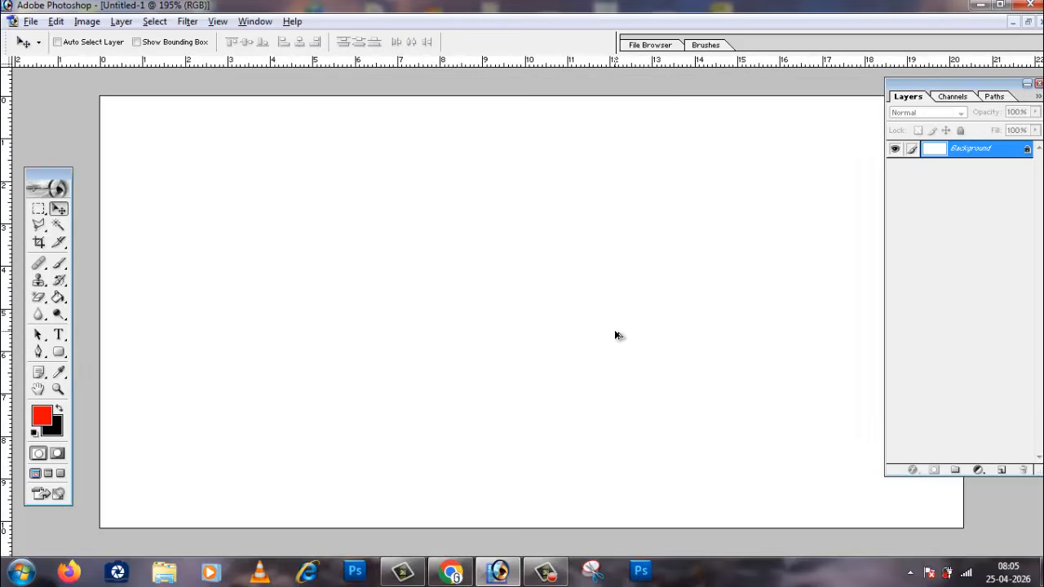
scroll(616, 332, "down", 1)
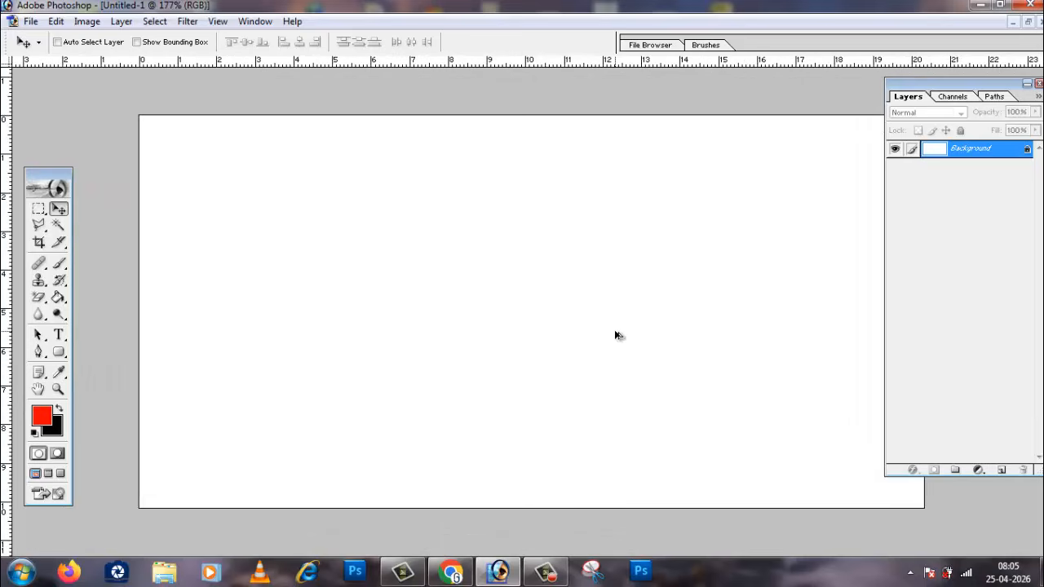
scroll(616, 335, "up", 1)
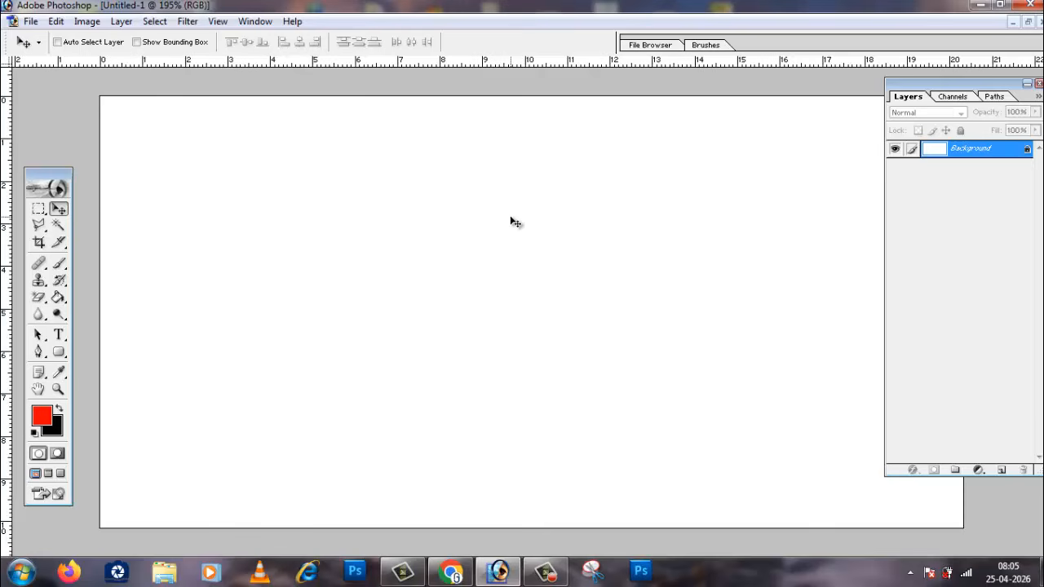
Reposition the Layers palette slightly lower over the edge of the canvas.
left_click_drag(910, 83, 875, 153)
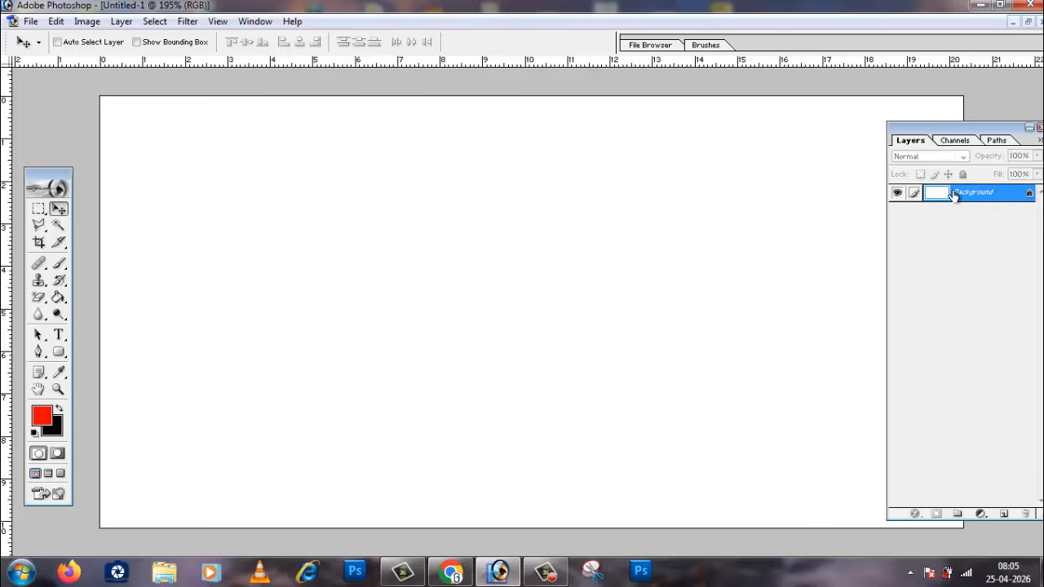
left_click_drag(960, 127, 956, 117)
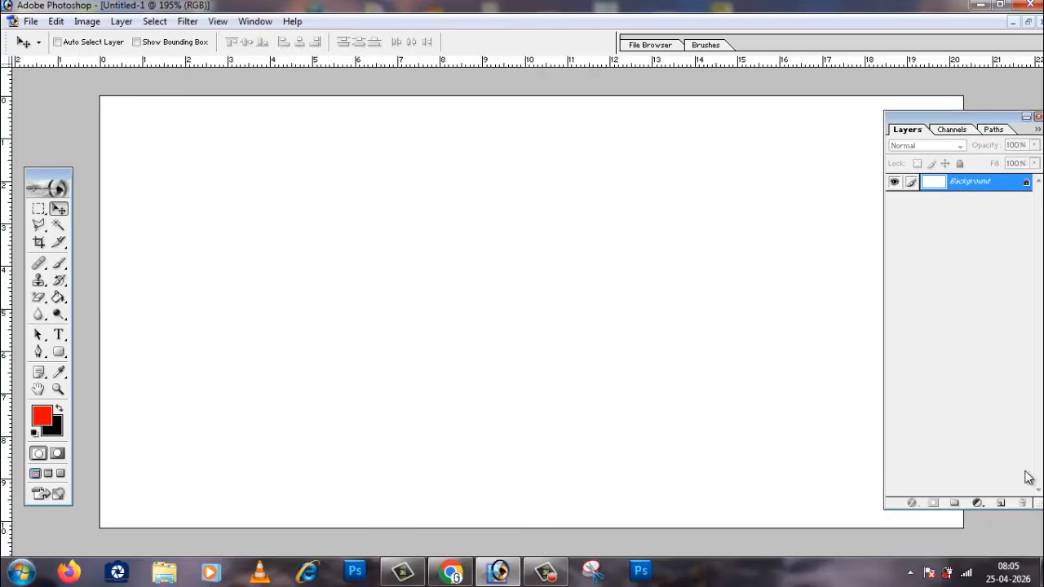
Add a new empty layer above the Background and delete it again.
left_click(997, 503)
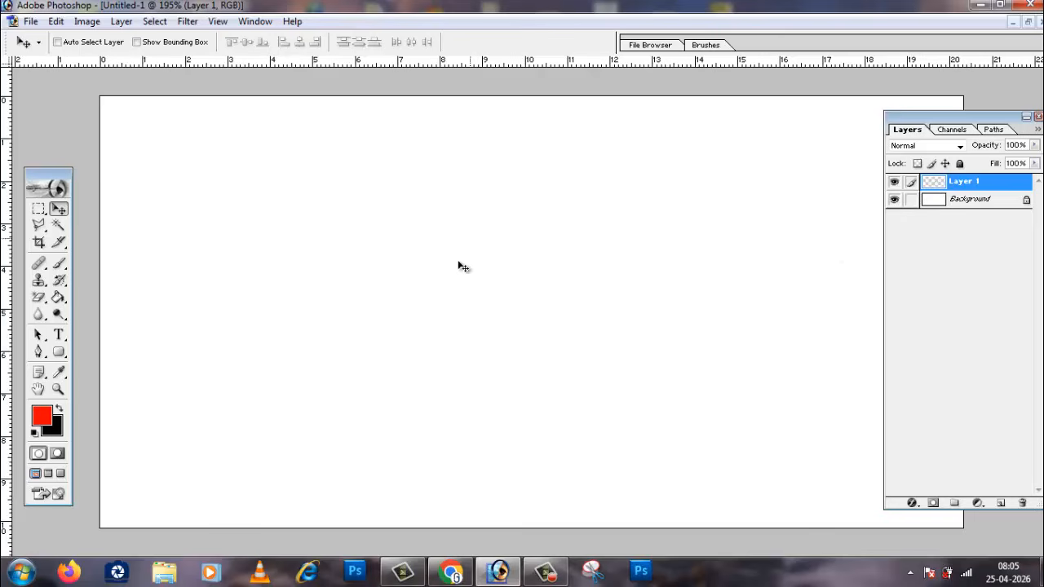
key("ctrl+o")
left_click(1021, 506)
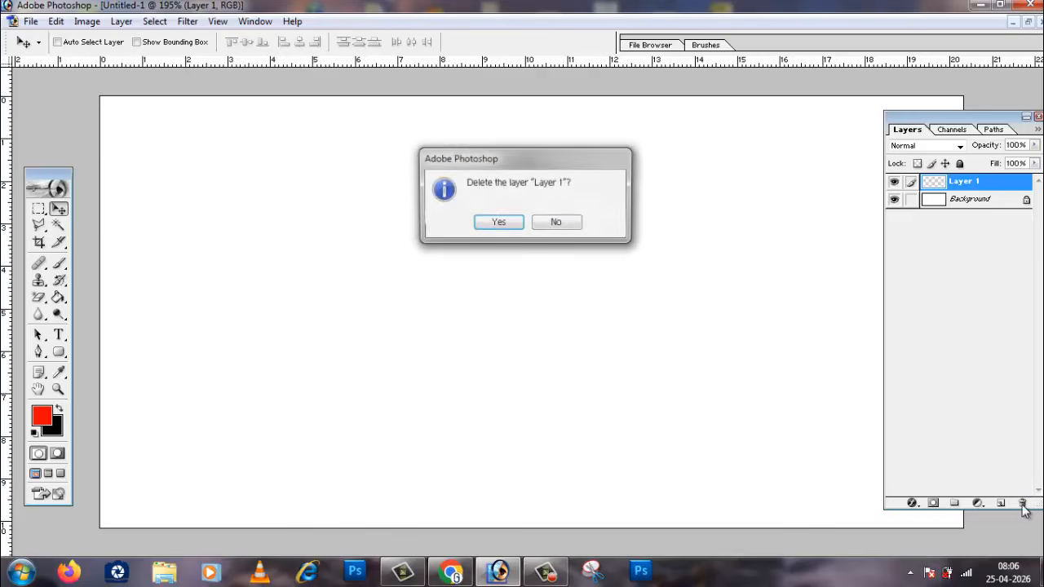
left_click(500, 230)
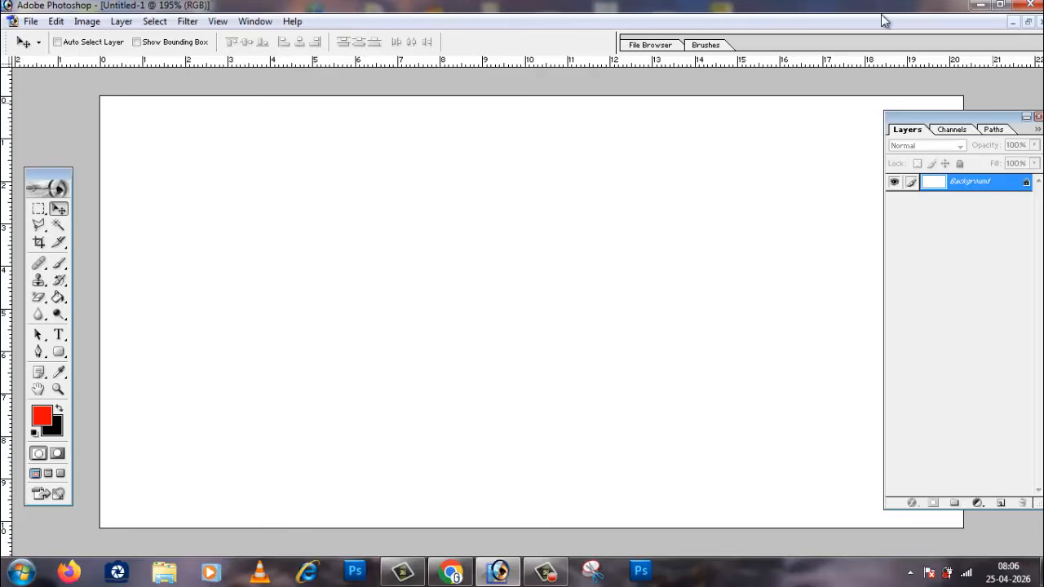
Reposition the toolbox higher beside the canvas, leaving the Move tool active.
left_click_drag(54, 175, 52, 91)
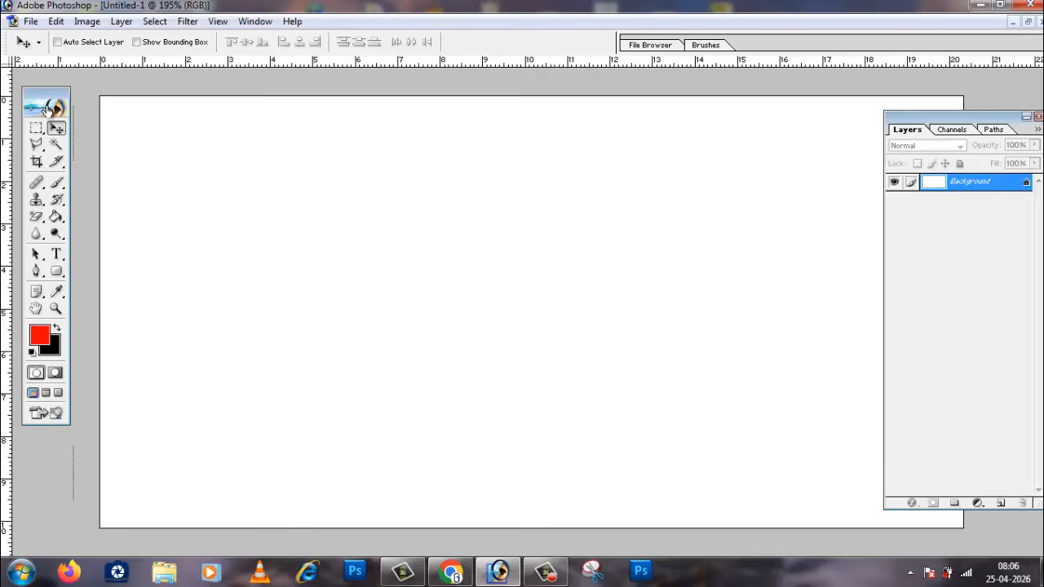
left_click(56, 147)
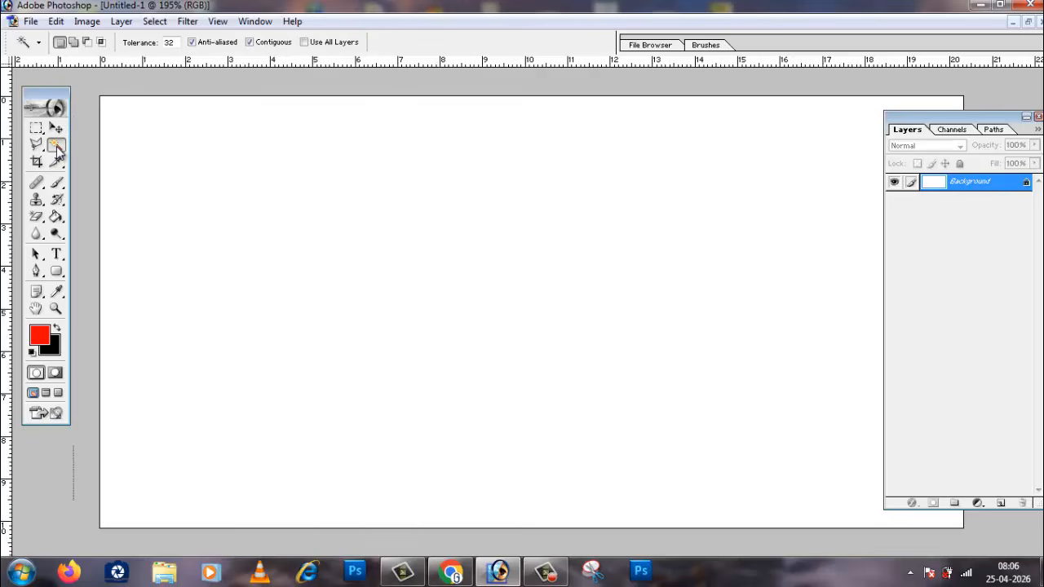
left_click(57, 130)
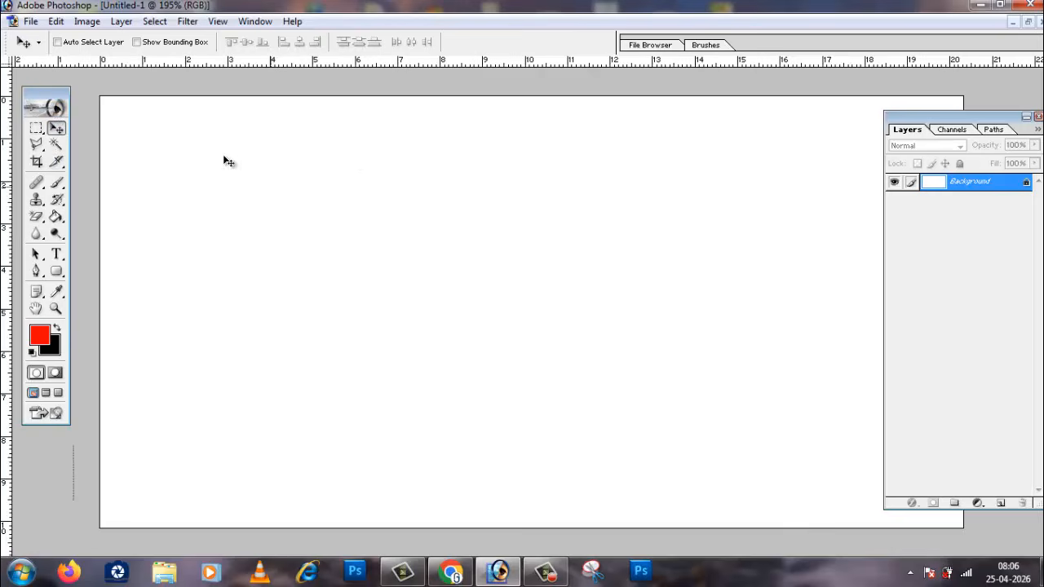
Open the image source355x388_in from the Online folder and move its window clear of the blank document.
left_click(30, 21)
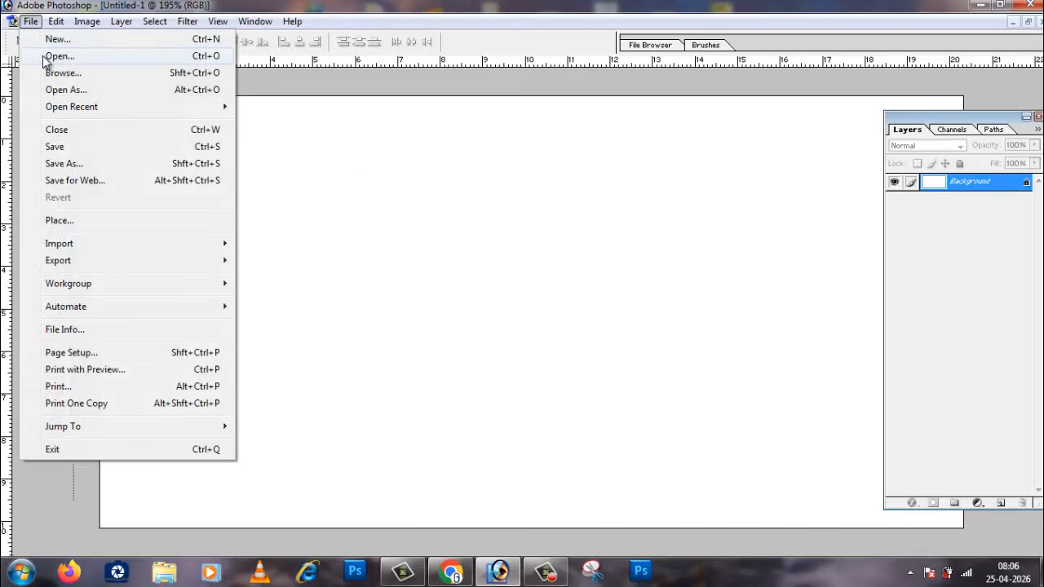
left_click(43, 56)
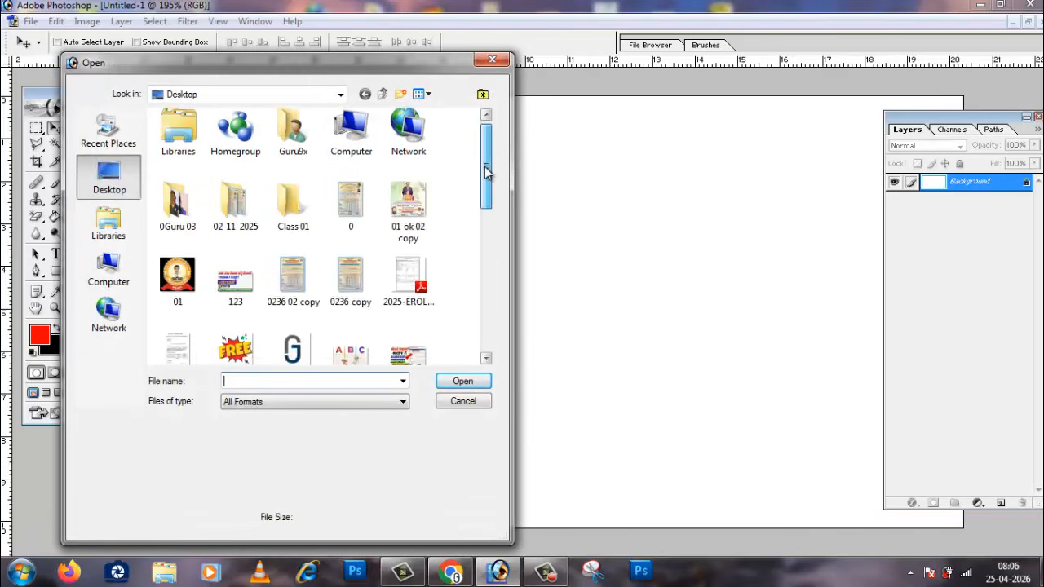
left_click_drag(486, 169, 489, 204)
double_click(181, 194)
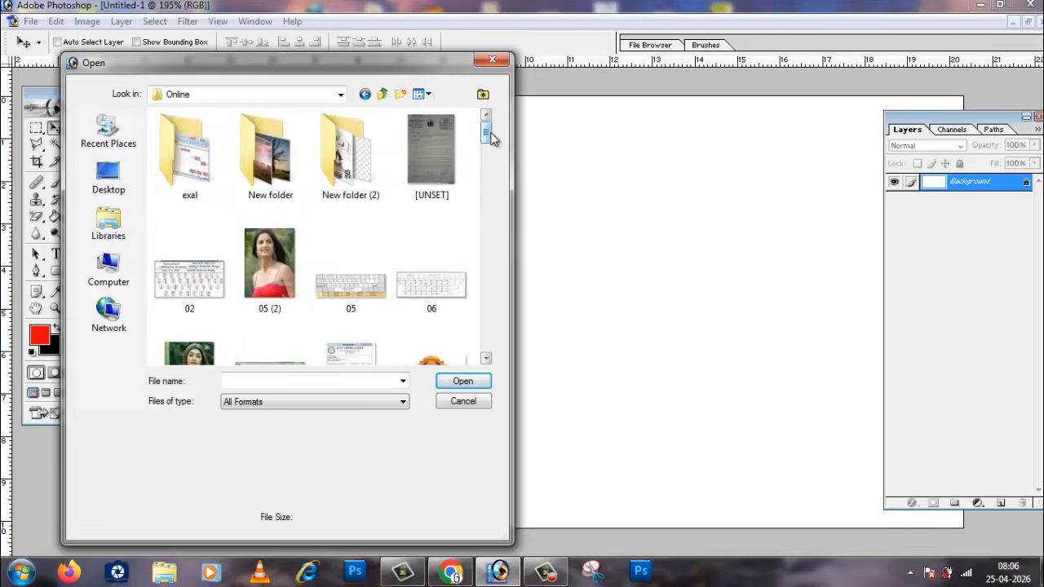
left_click_drag(492, 144, 486, 341)
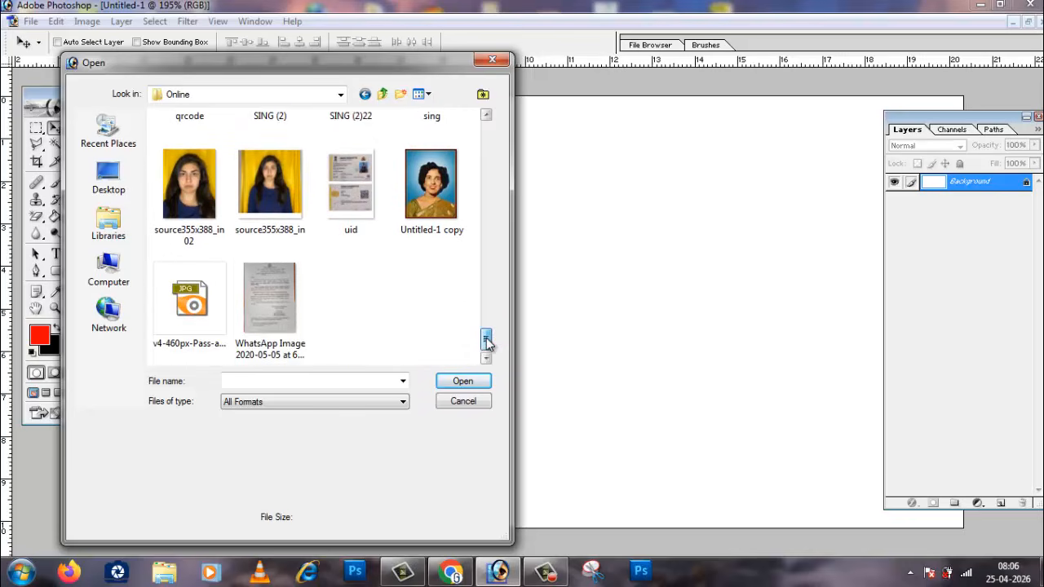
left_click(276, 197)
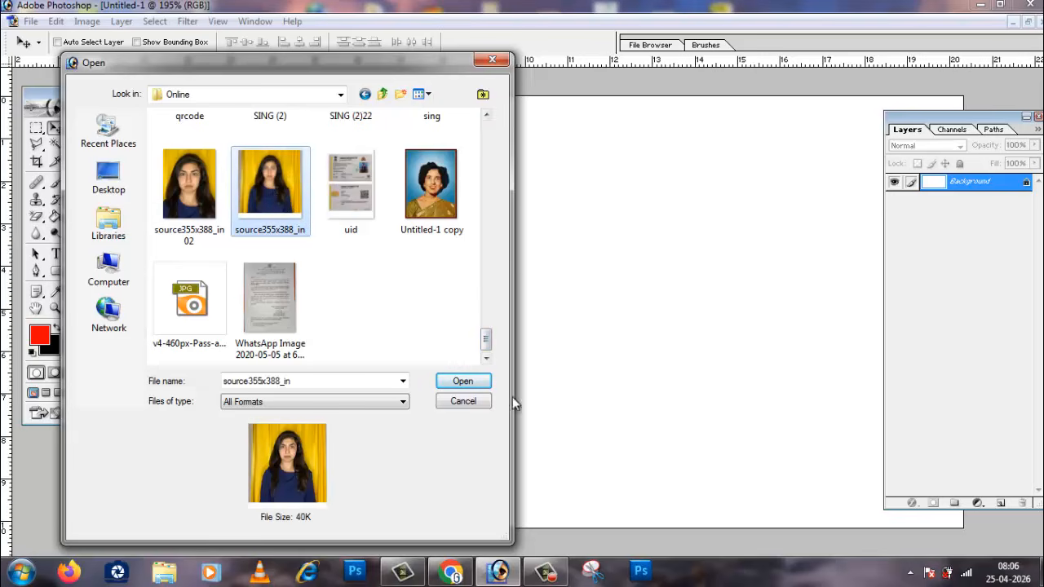
left_click(462, 383)
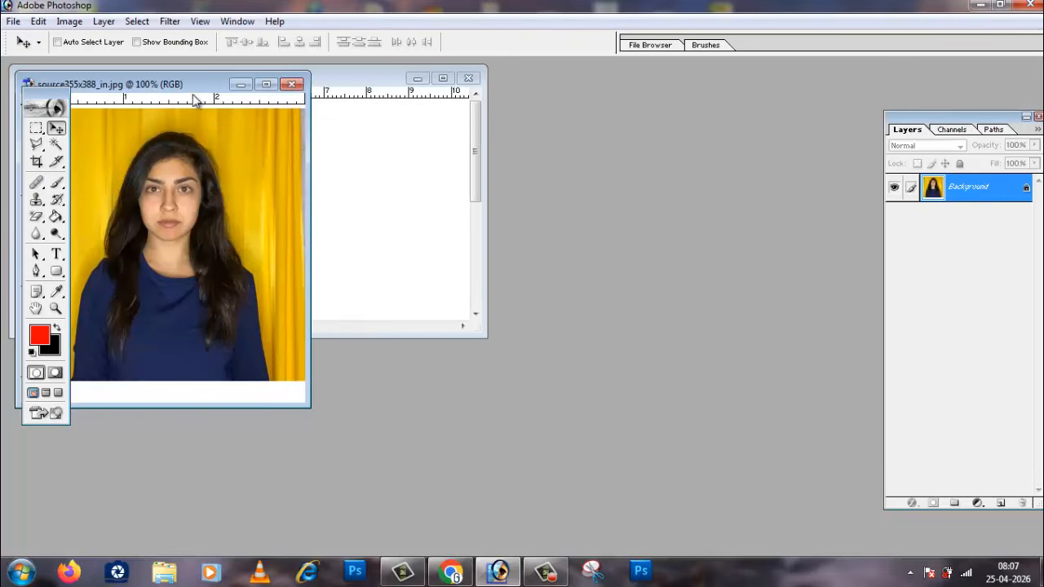
left_click_drag(183, 92, 571, 126)
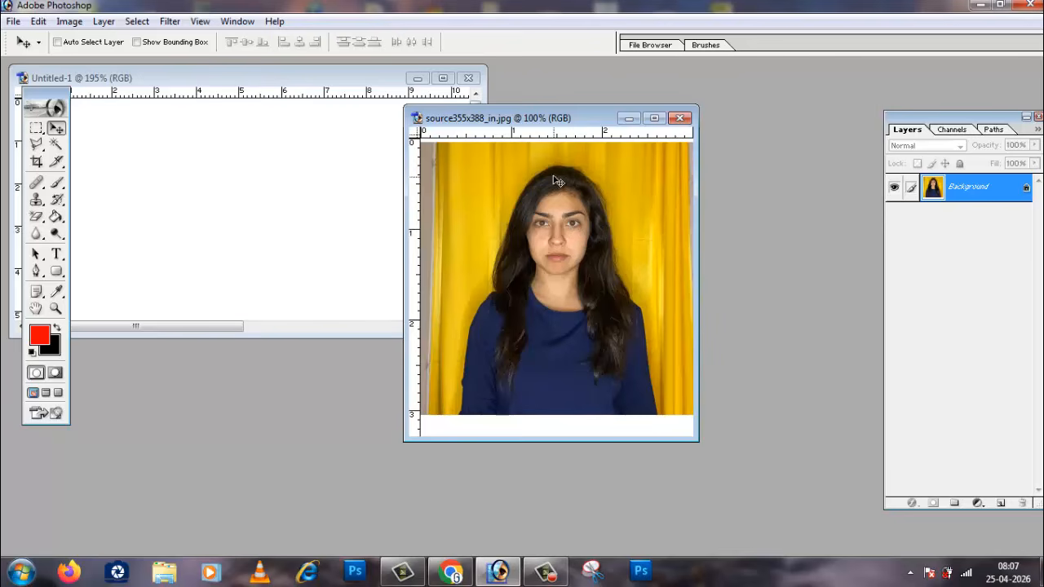
Copy the portrait into the blank document with the Move tool and undo the copy.
left_click_drag(557, 254, 255, 186)
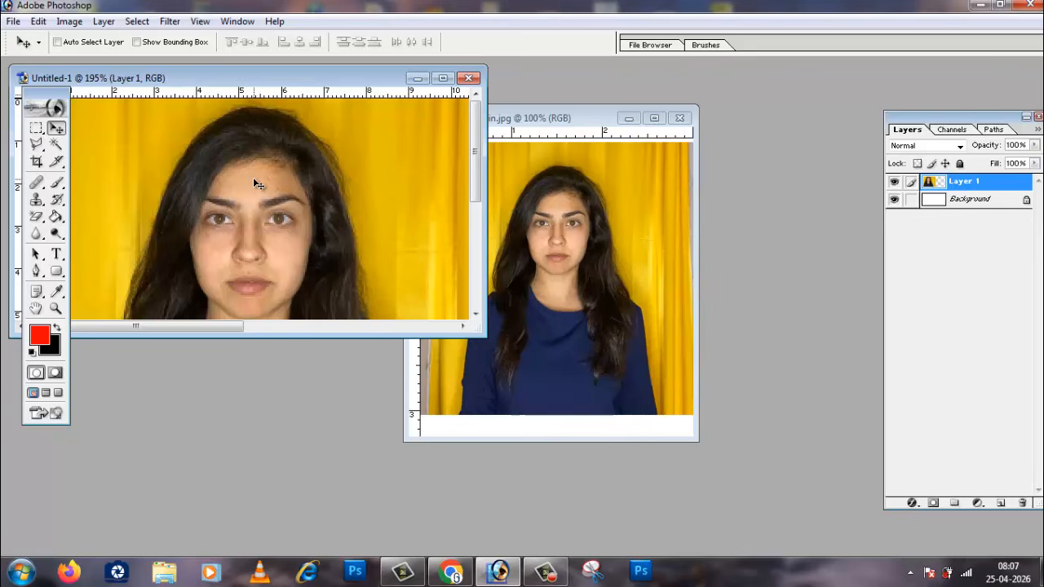
key("ctrl+z")
Select the entire portrait image in source355x388_in.jpg and cut it.
left_click(572, 237)
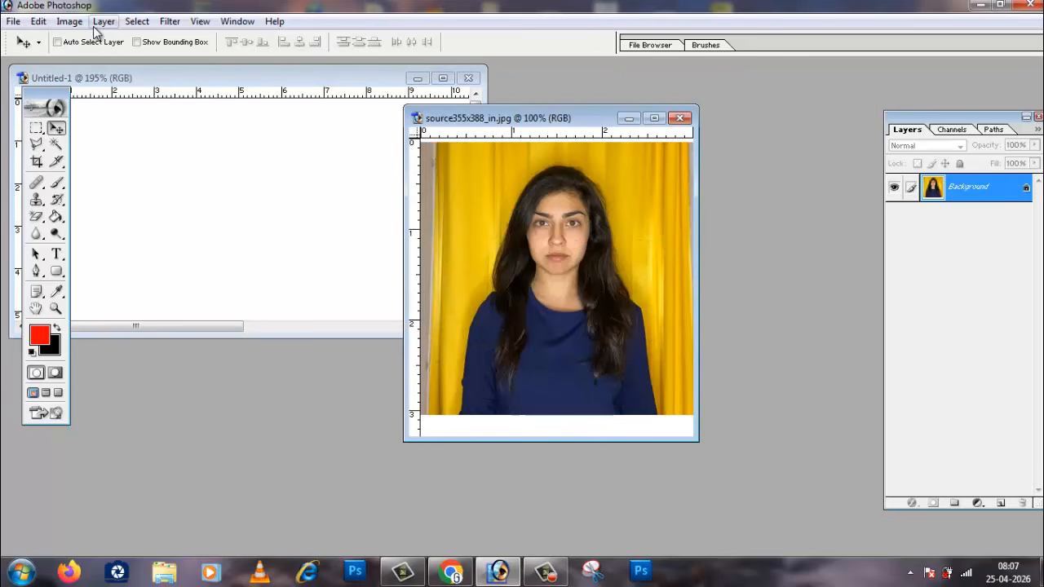
left_click(38, 21)
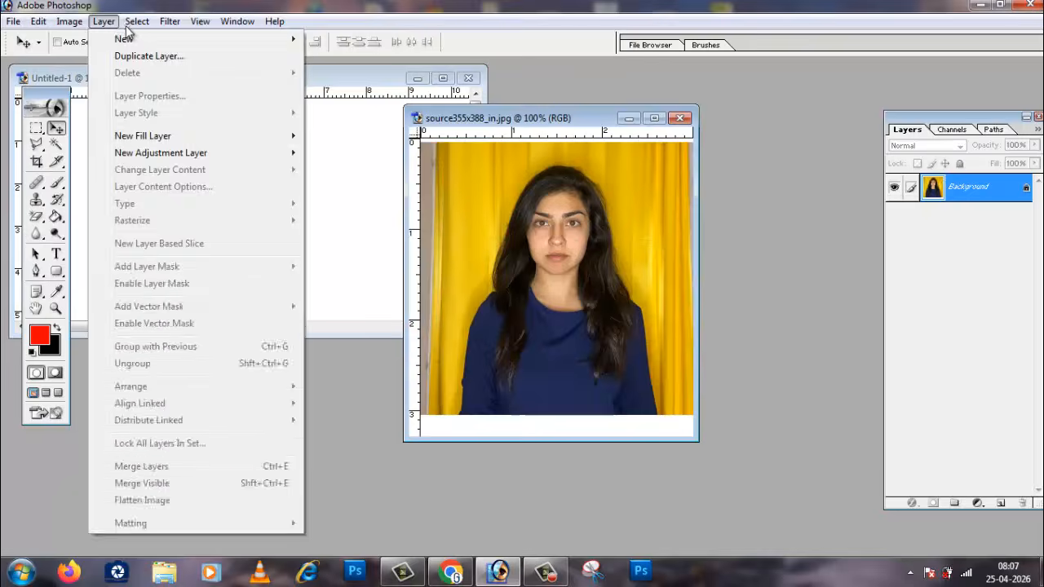
mouse_move(170, 25)
left_click(144, 38)
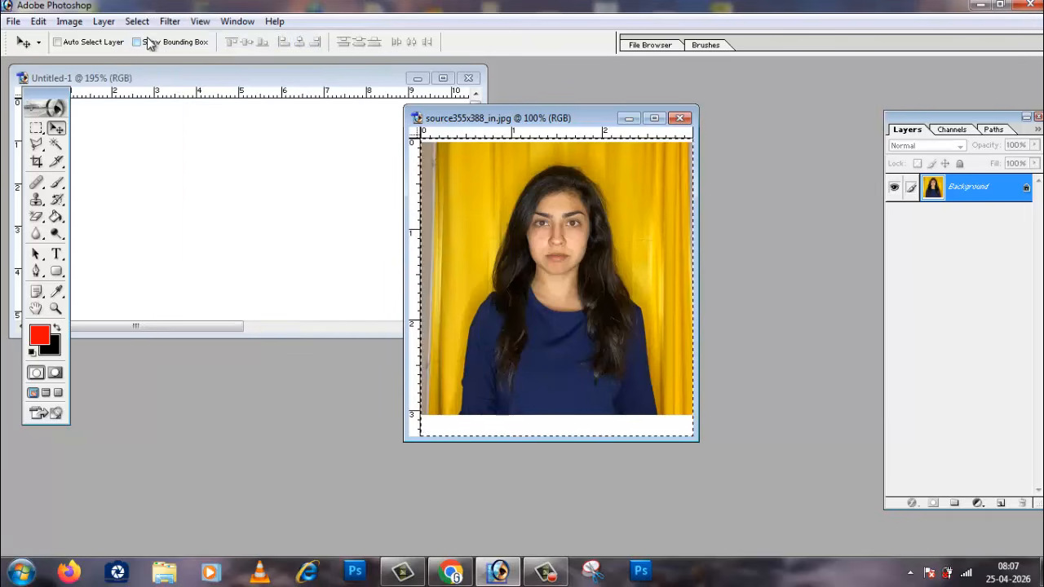
left_click(38, 22)
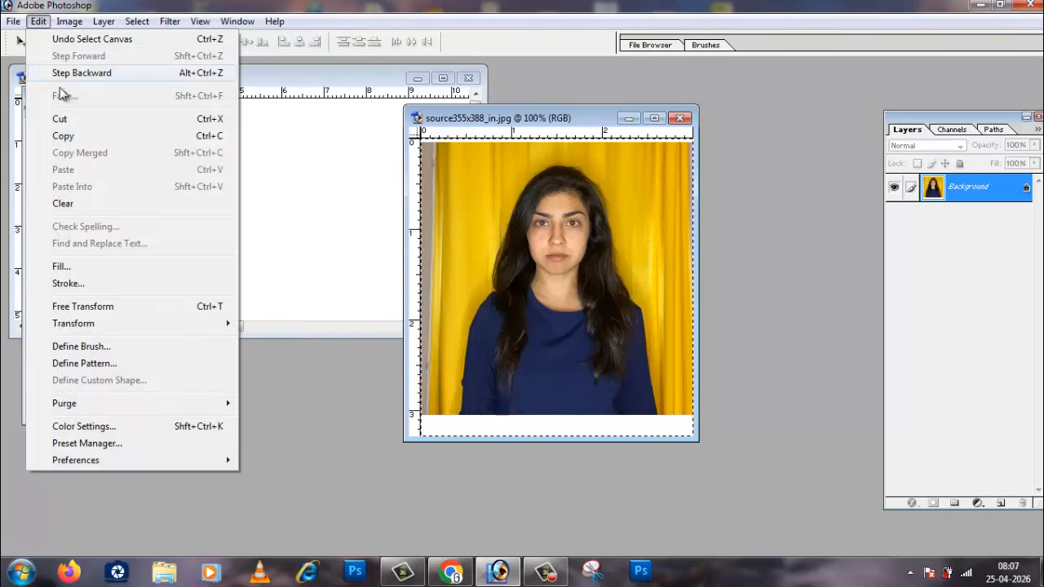
left_click(59, 119)
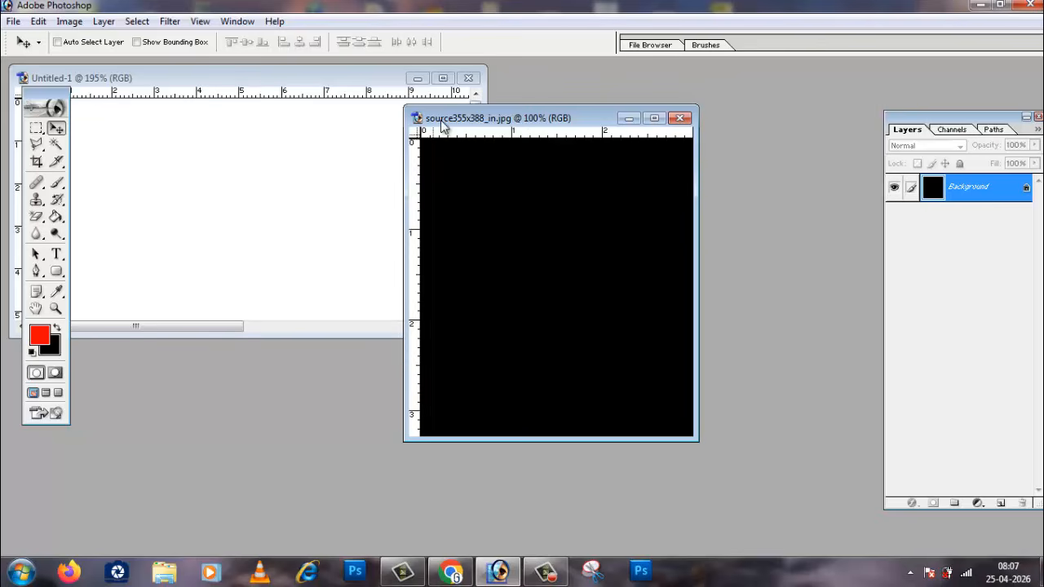
Maximize the blank Untitled-1 document, paste the cut portrait into it and position it toward the left of the canvas.
left_click(443, 78)
left_click(55, 21)
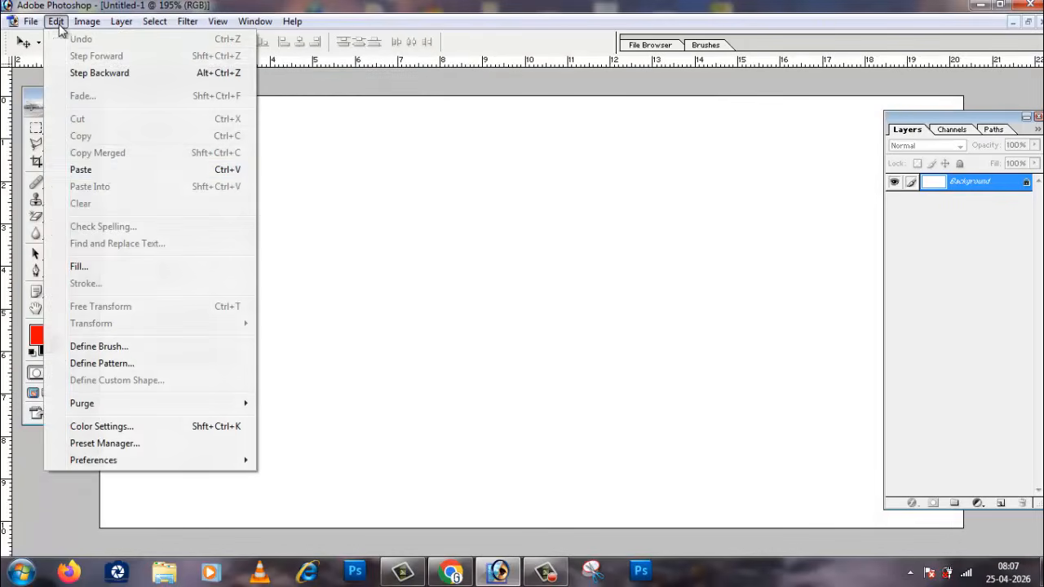
left_click(77, 168)
left_click_drag(545, 302, 445, 240)
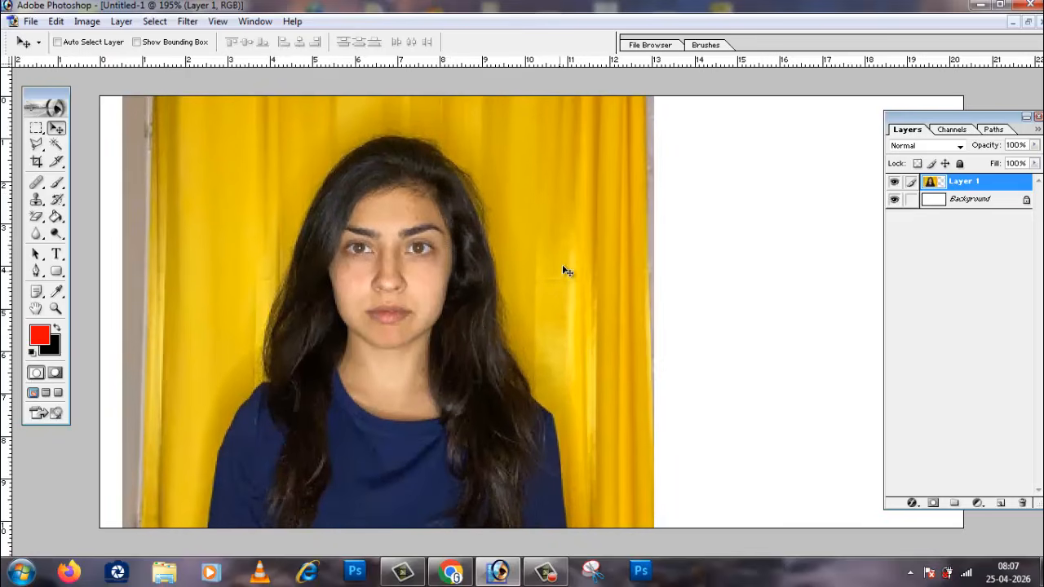
left_click_drag(433, 317, 455, 285)
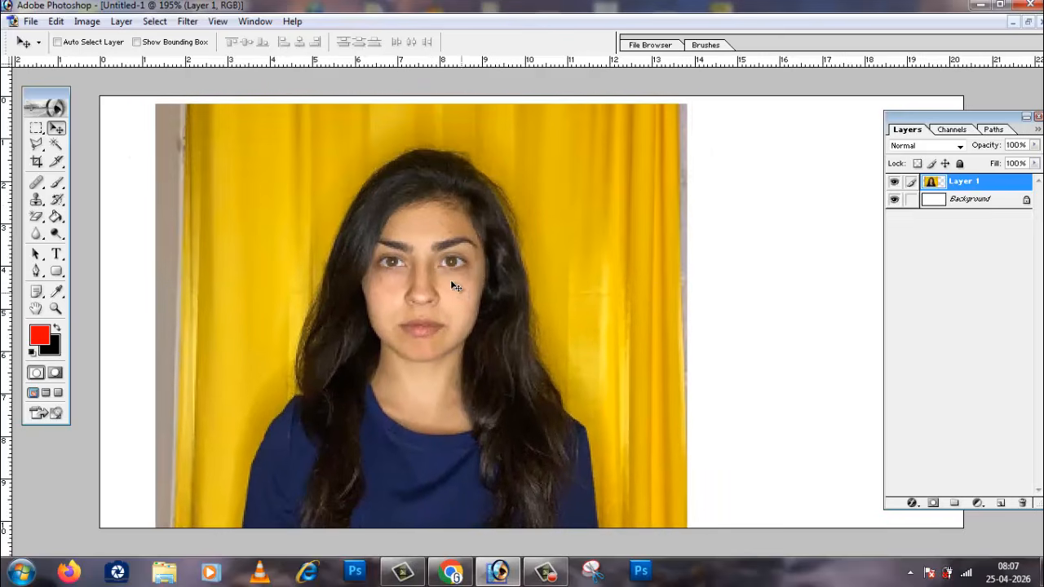
Select the yellow curtain behind the woman with the Magic Wand at tolerance 32, adding missed folds to the selection.
left_click(56, 144)
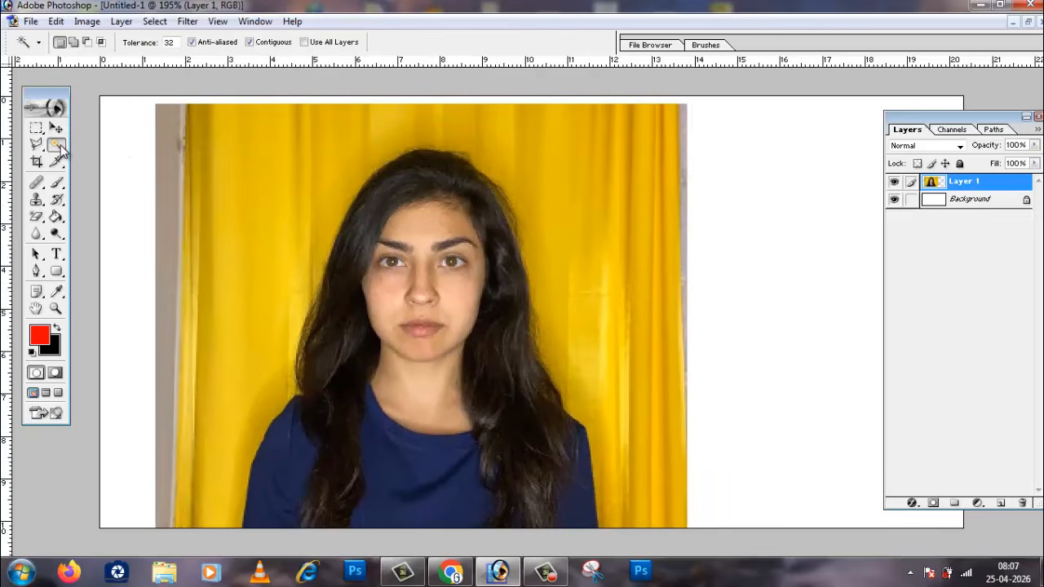
left_click(313, 199)
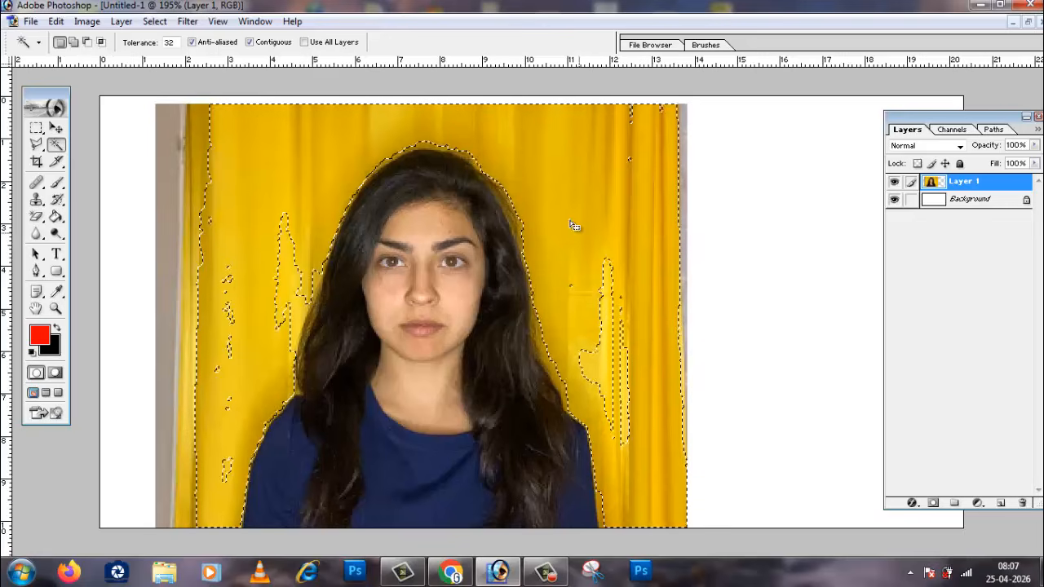
left_click(483, 163)
left_click(484, 166)
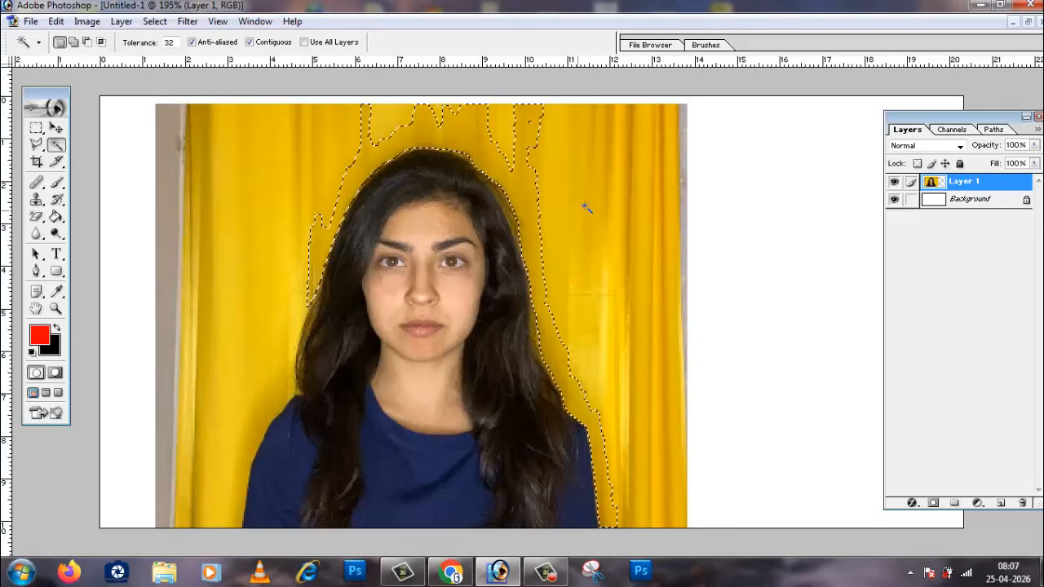
left_click(604, 230)
left_click(631, 171)
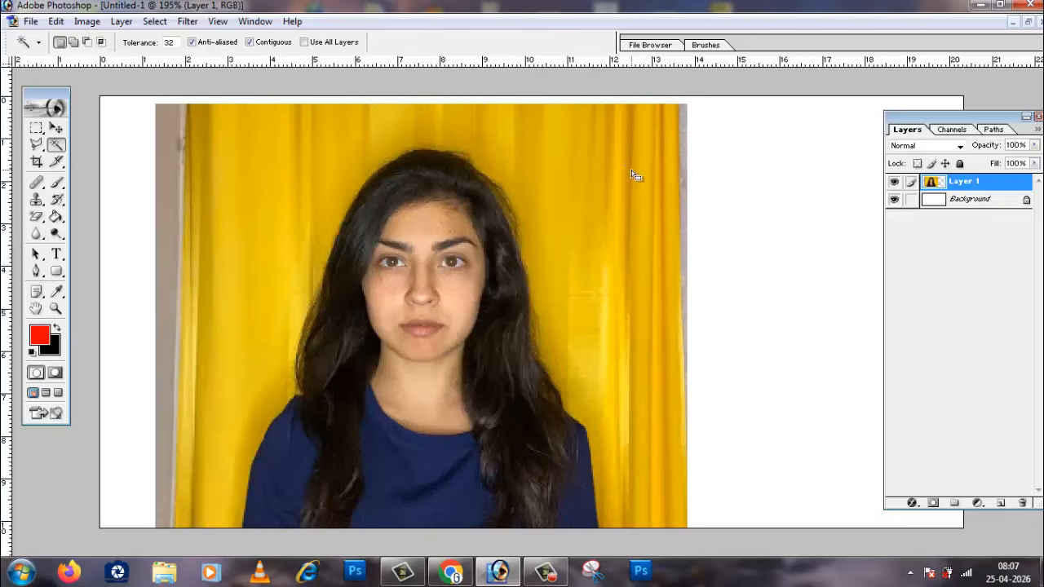
left_click(631, 171)
left_click(671, 171, "shift")
Try adding the bright curtain fold beside the woman's hair to the selection and undo that addition.
left_click(621, 290, "shift")
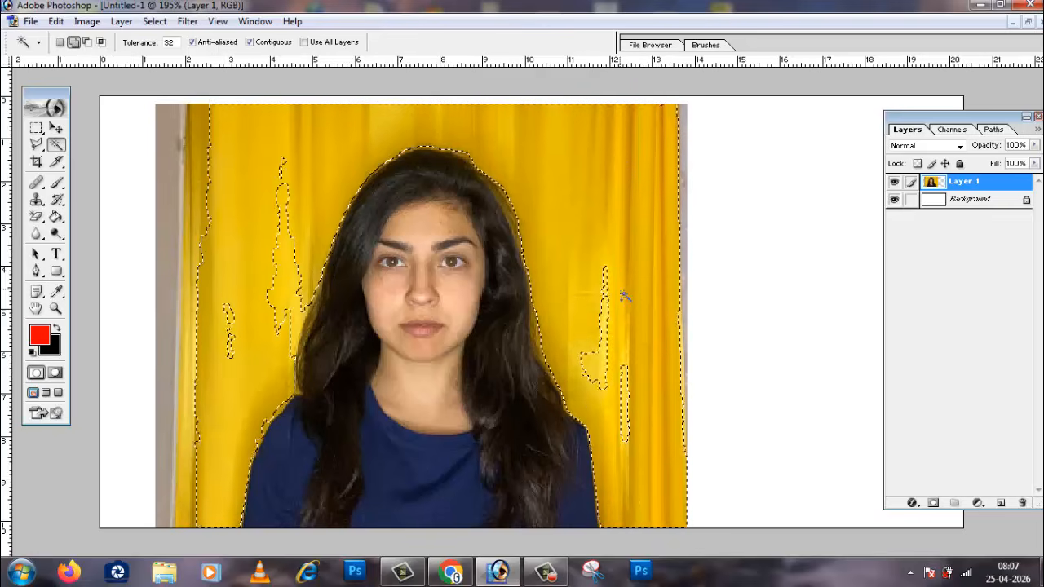
key("ctrl+z")
key("ctrl+z")
key("ctrl+z")
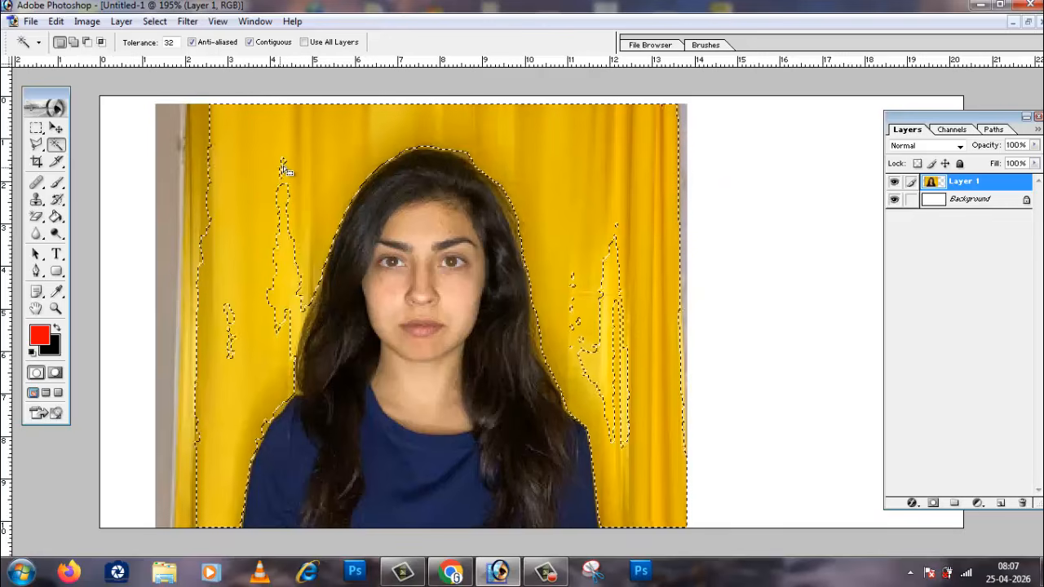
left_click(690, 217)
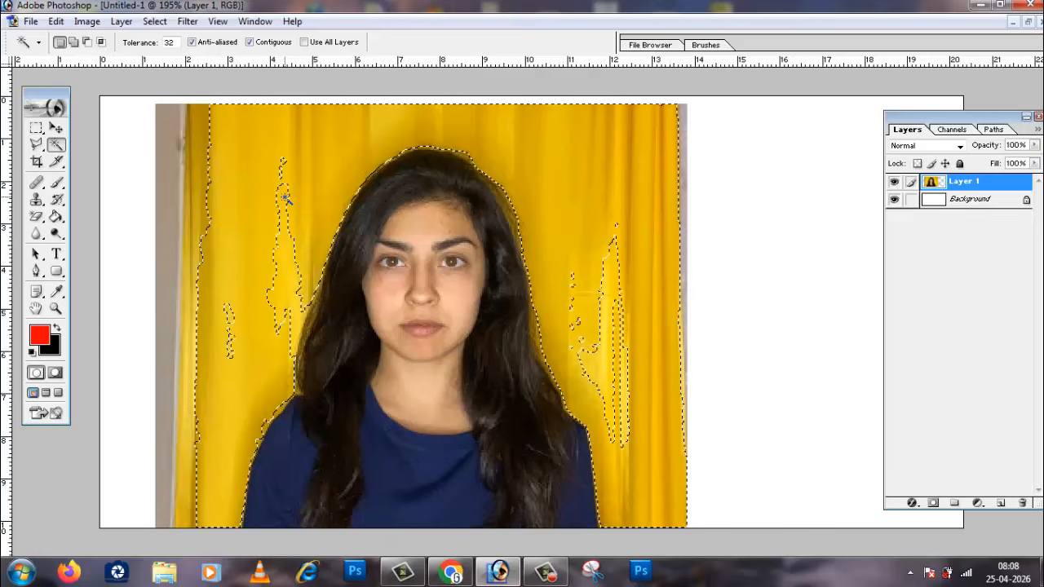
Add the remaining curtain patches to the selection, delete the selected background from Layer 1 and deselect.
key("shift")
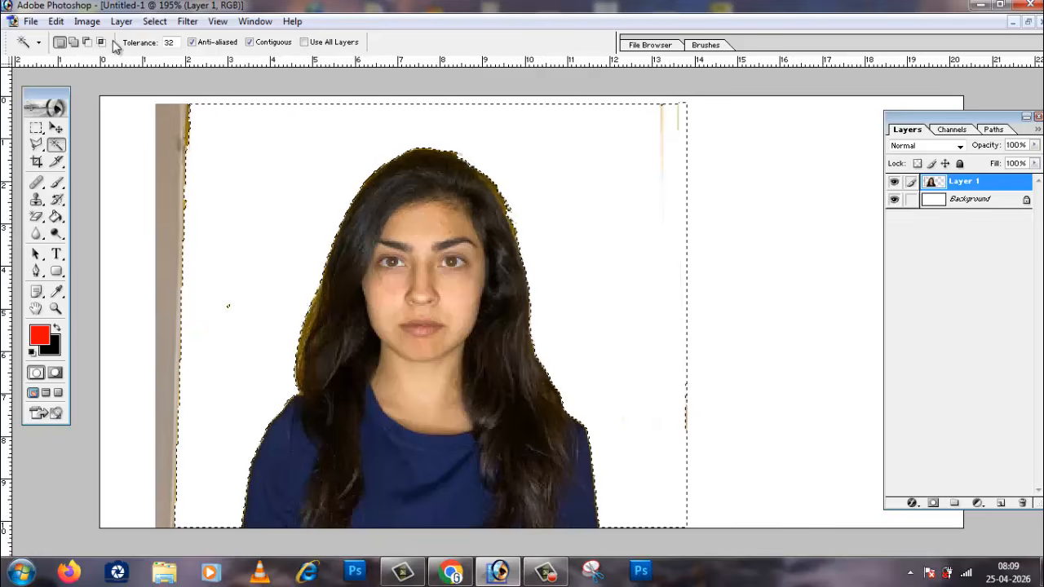
left_click(154, 22)
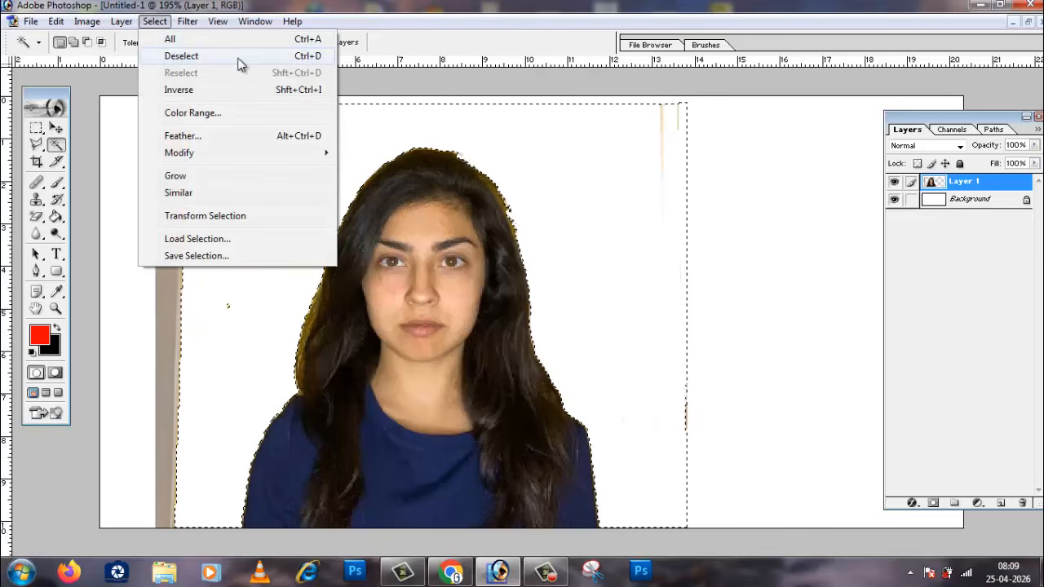
left_click(313, 57)
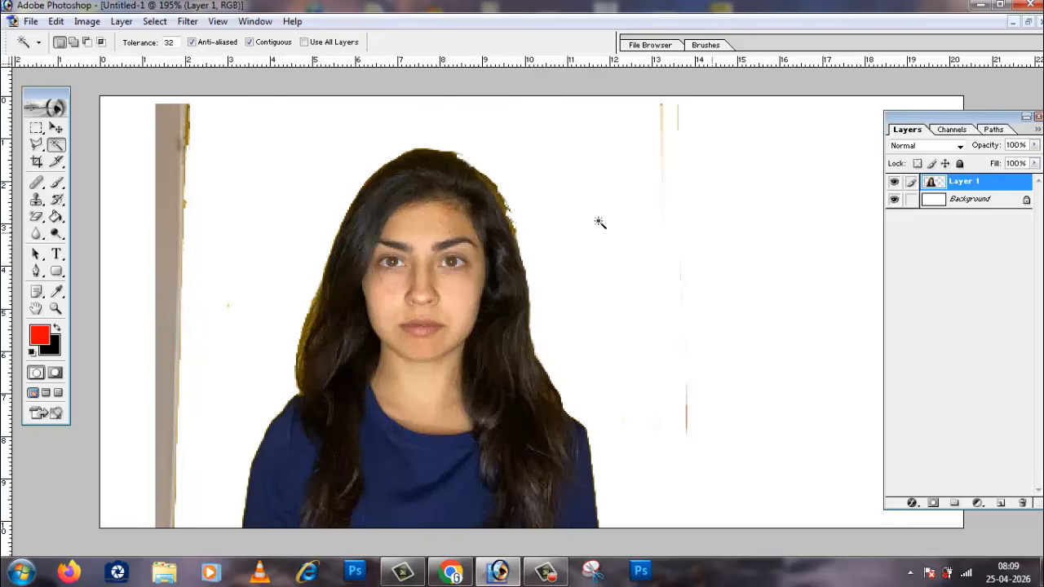
Move the portrait up to expose its lower part, delete the leftover curtain beside both arms using the Magic Wand, and deselect.
left_click(56, 131)
left_click_drag(459, 506, 479, 332)
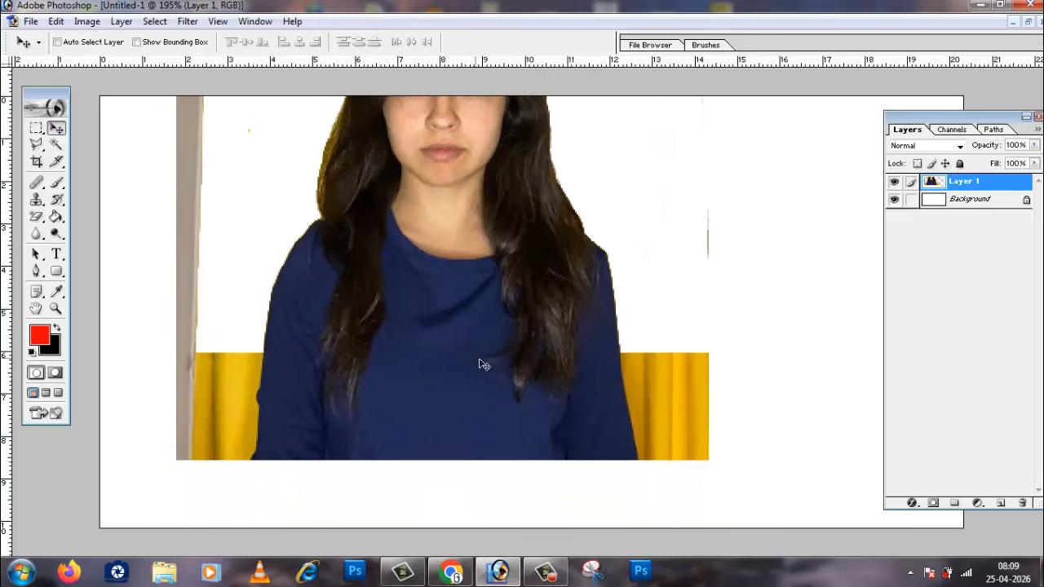
left_click(55, 144)
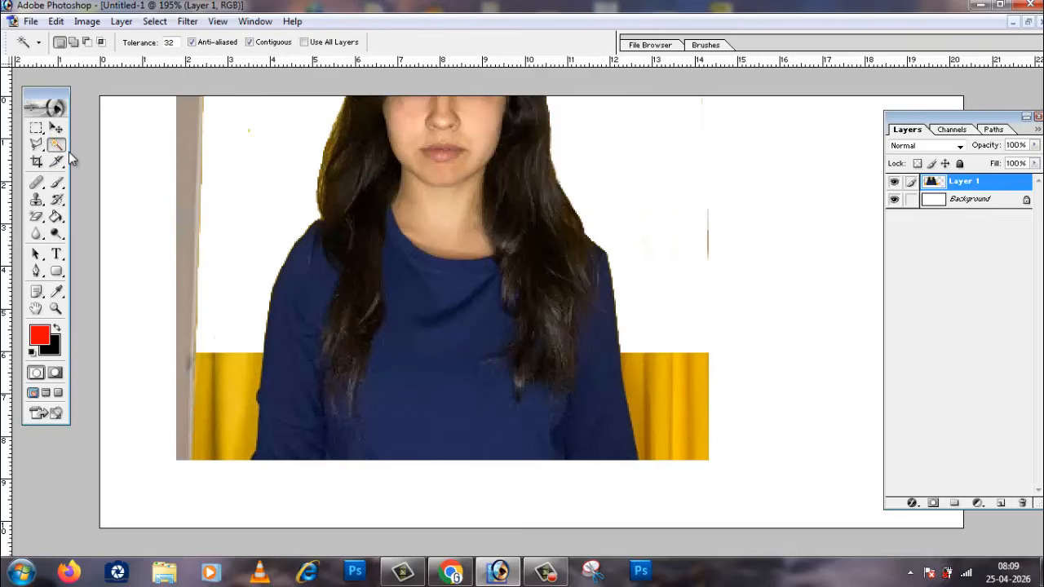
left_click(257, 379)
left_click(235, 401, "shift")
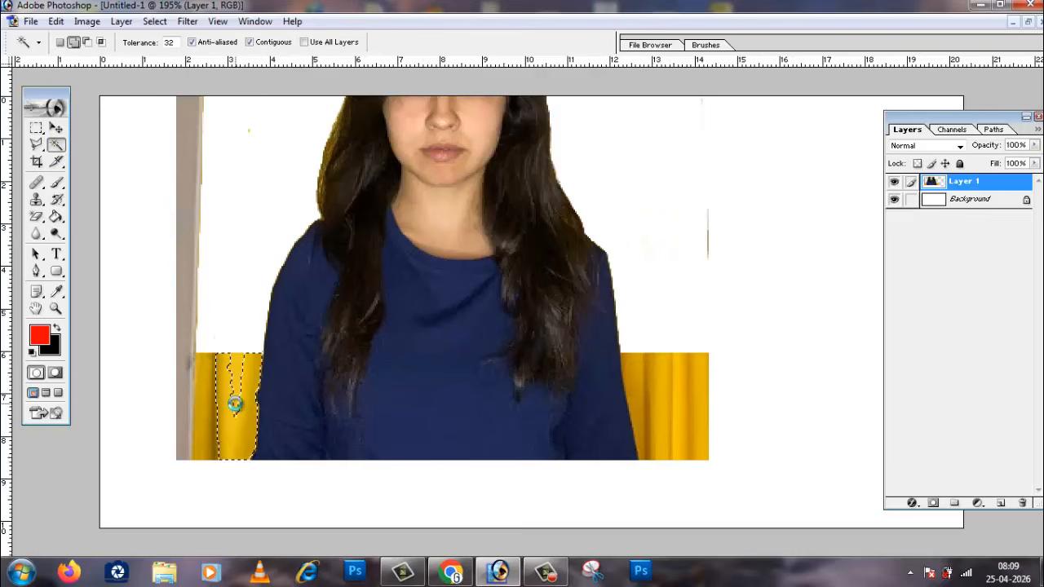
left_click(215, 441, "shift")
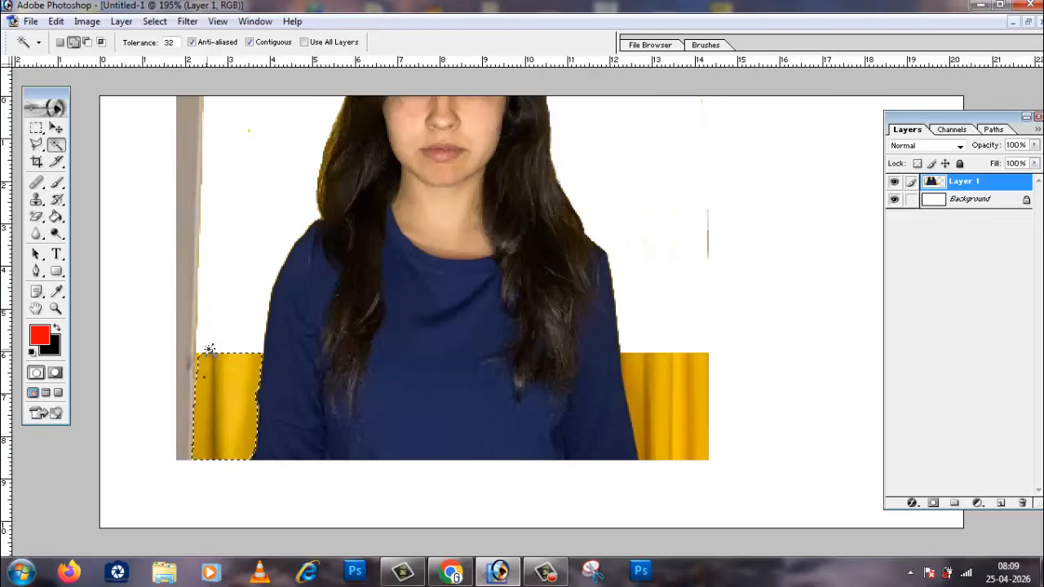
left_click(663, 441, "shift")
left_click(656, 445, "shift")
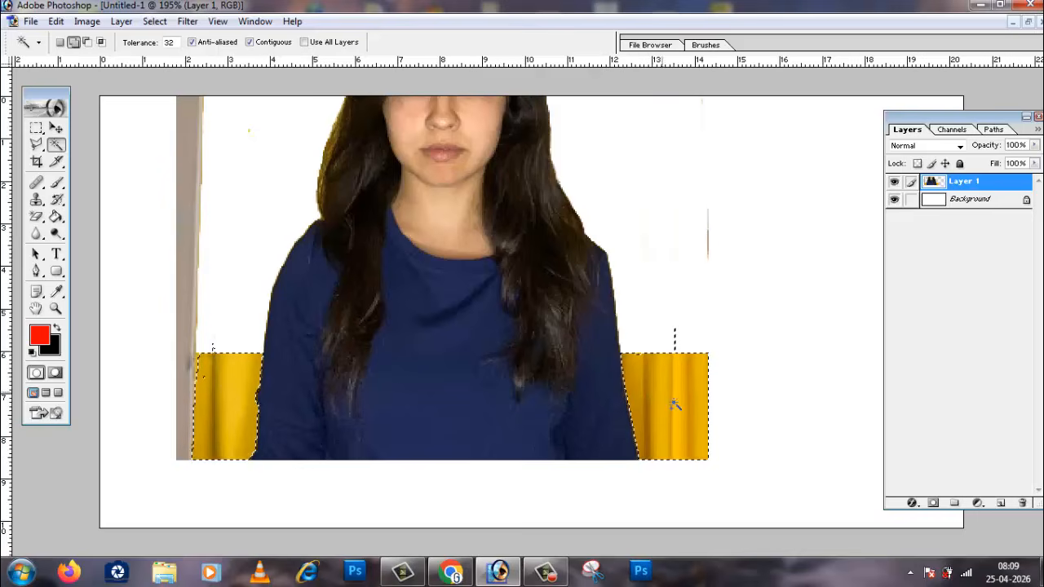
key("Delete")
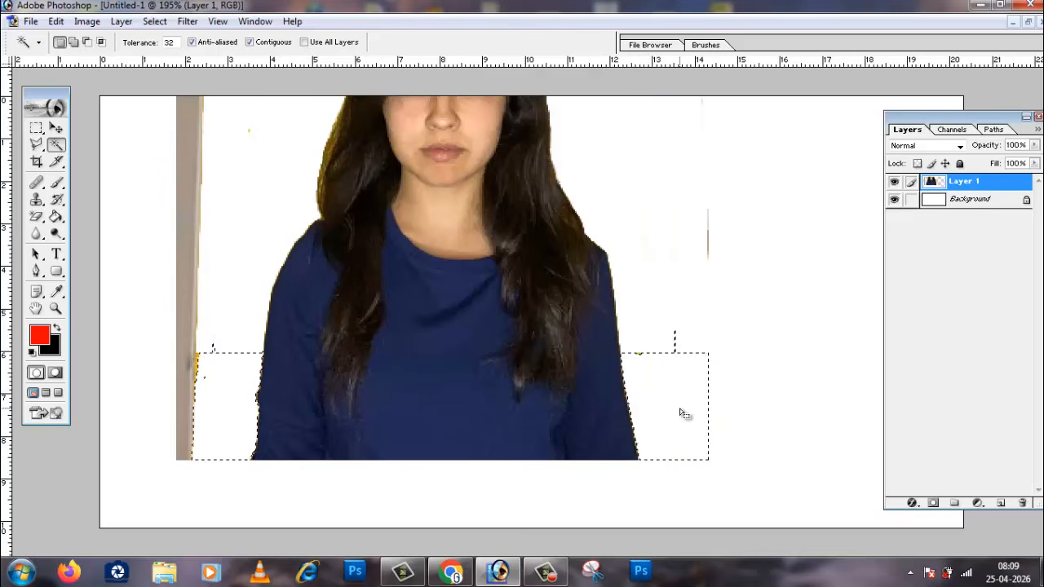
key("ctrl+d")
Reposition the portrait with the Move tool so the whole head shows and the body reaches the canvas's lower edge.
left_click(56, 128)
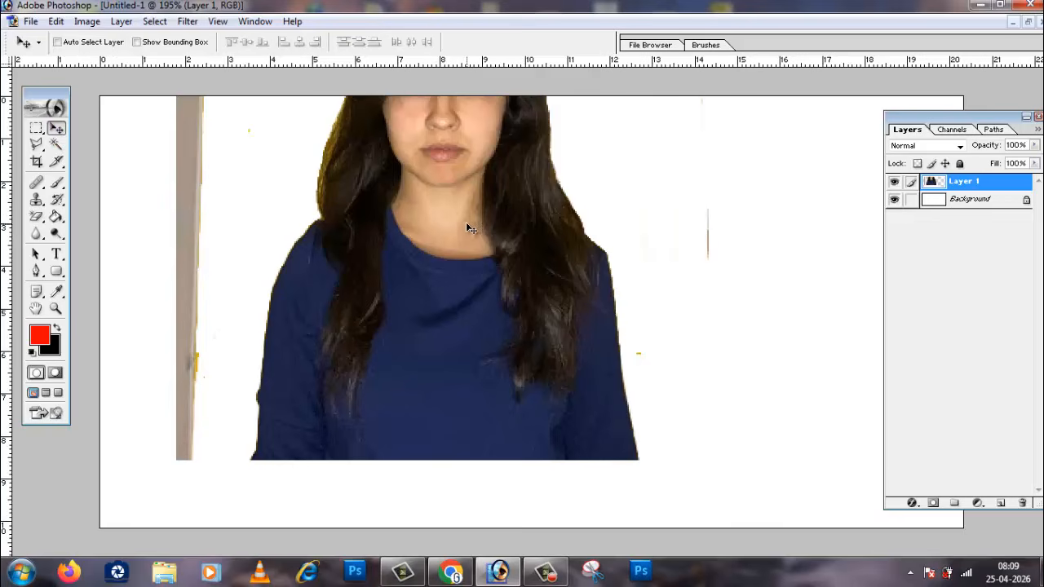
scroll(473, 328, "down", 1)
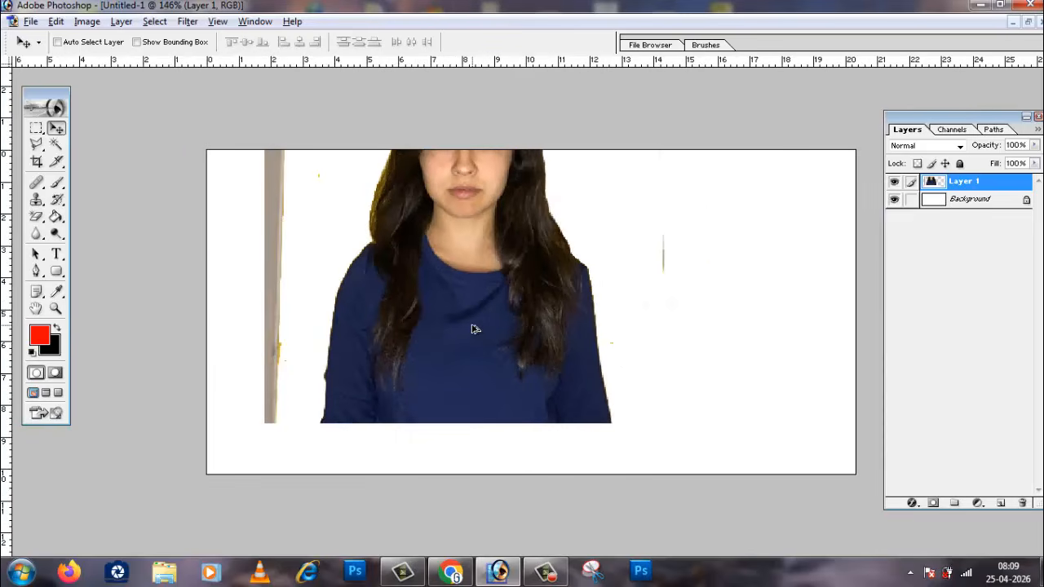
left_click_drag(470, 248, 487, 284)
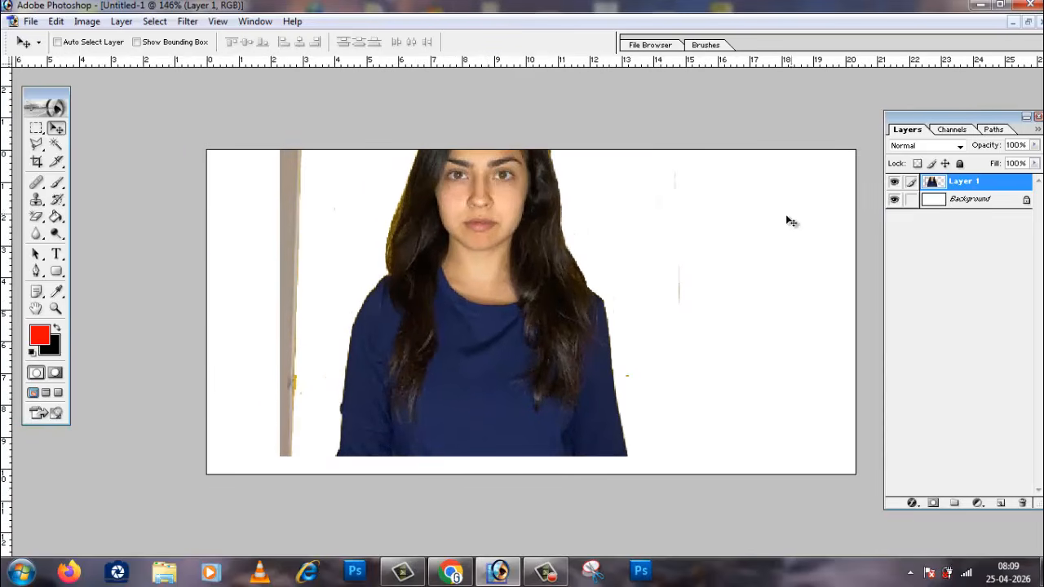
left_click_drag(508, 354, 522, 243)
left_click_drag(513, 333, 510, 340)
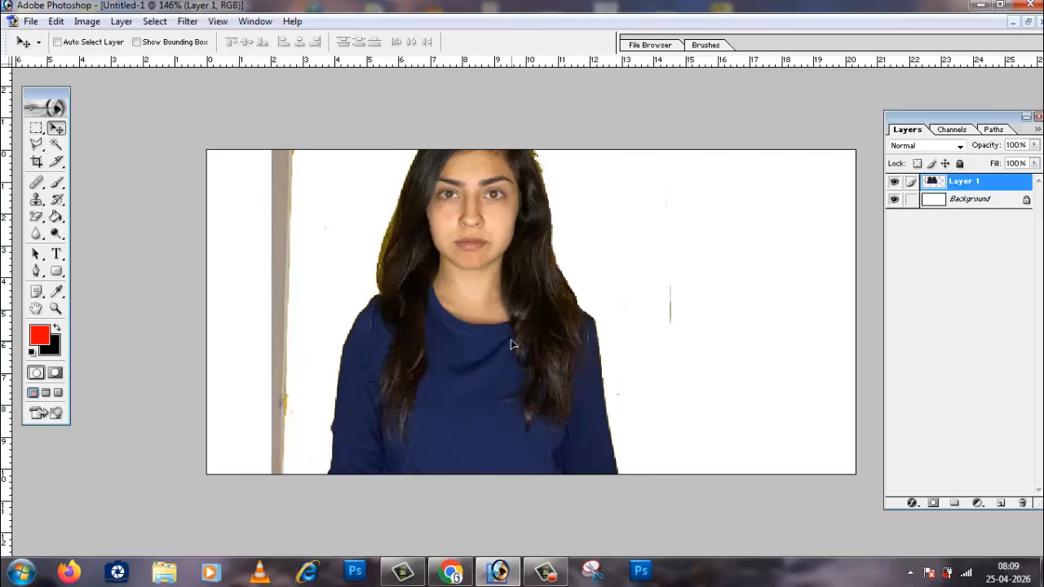
left_click_drag(506, 285, 491, 337)
Scale the portrait layer non-proportionally to about 57.7% width and 74.3% height.
left_click(56, 21)
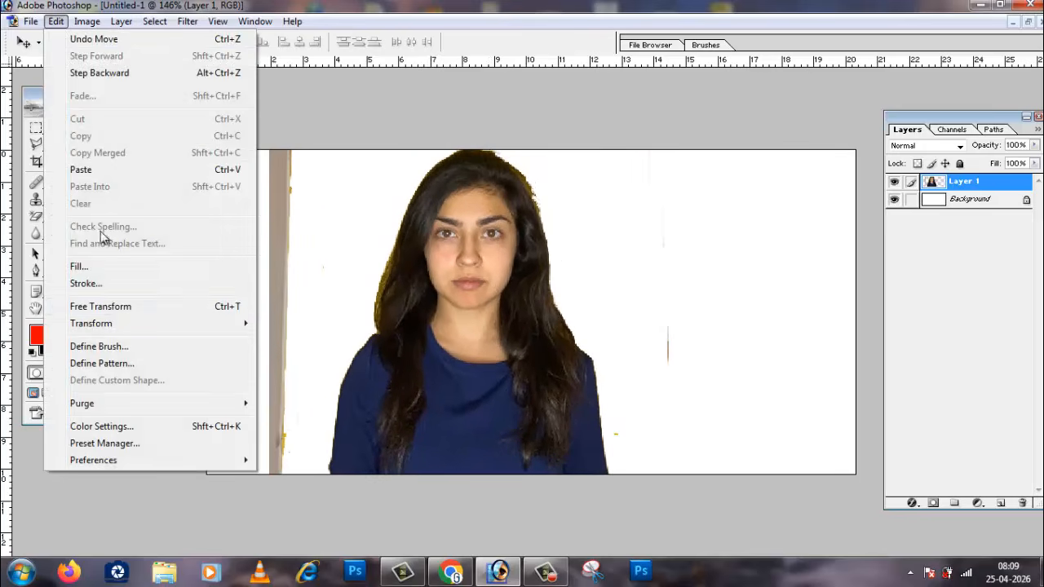
mouse_move(133, 325)
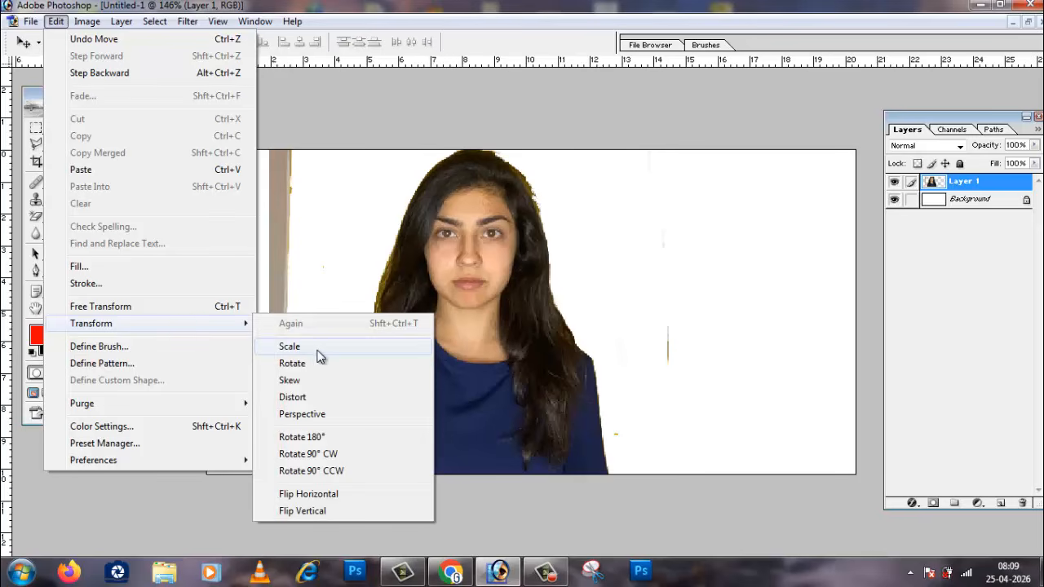
left_click(289, 346)
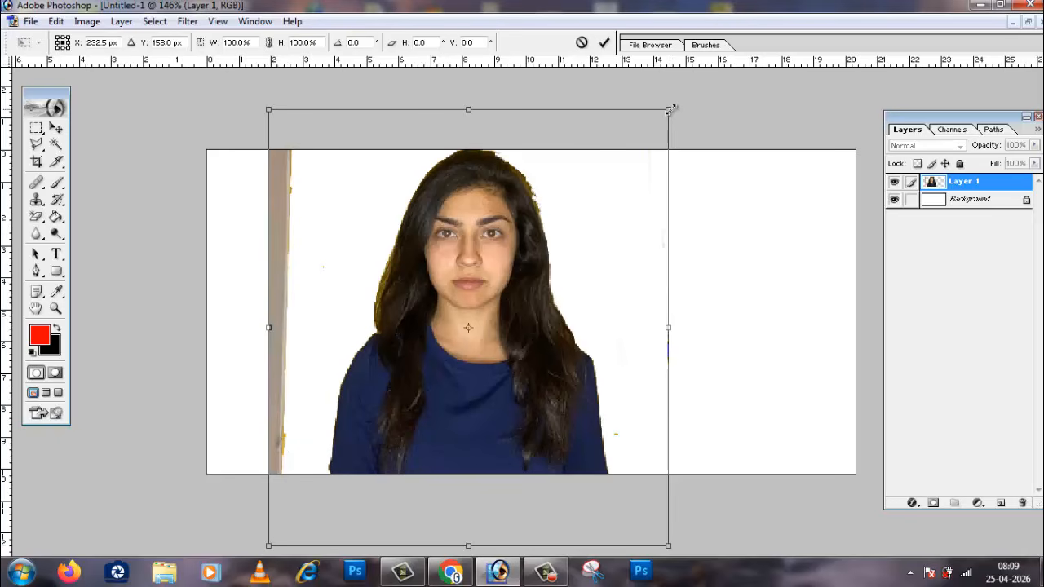
left_click_drag(670, 108, 553, 220)
key("ctrl+z")
left_click_drag(468, 107, 470, 221)
left_click_drag(668, 383, 561, 383)
left_click_drag(263, 387, 331, 388)
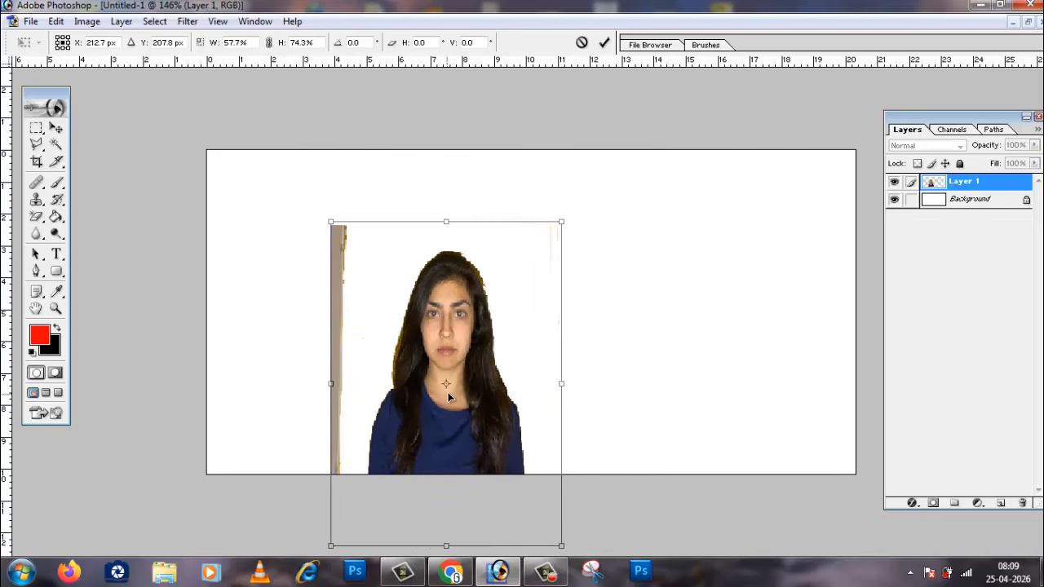
Move the portrait up, rescale it to about 71.0% width and 68.9% height, apply the transform and undo it.
left_click_drag(448, 392, 458, 336)
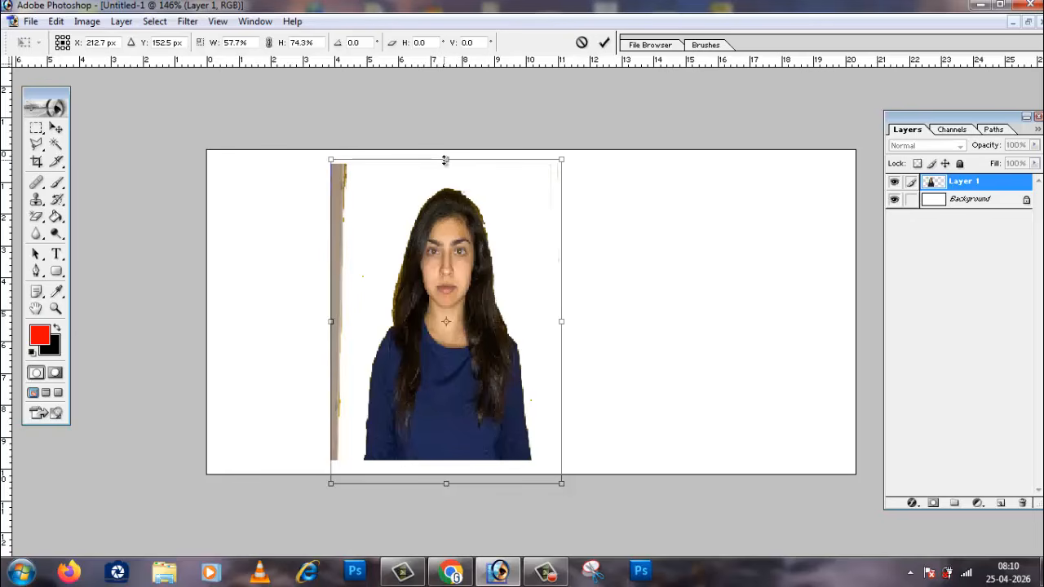
left_click_drag(446, 159, 446, 114)
left_click_drag(533, 122, 532, 190)
left_click_drag(562, 332, 613, 336)
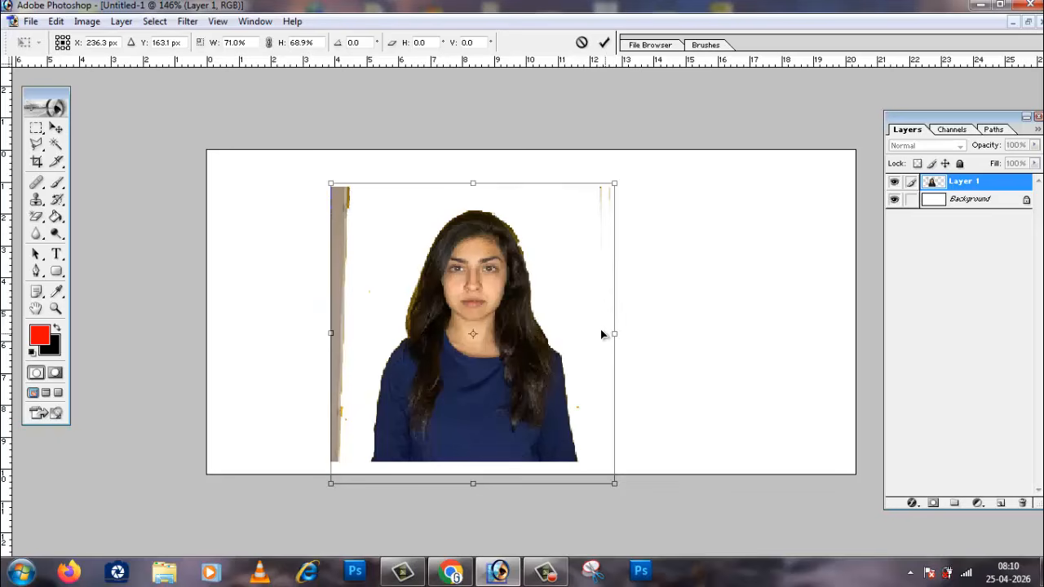
key("Return")
key("ctrl+z")
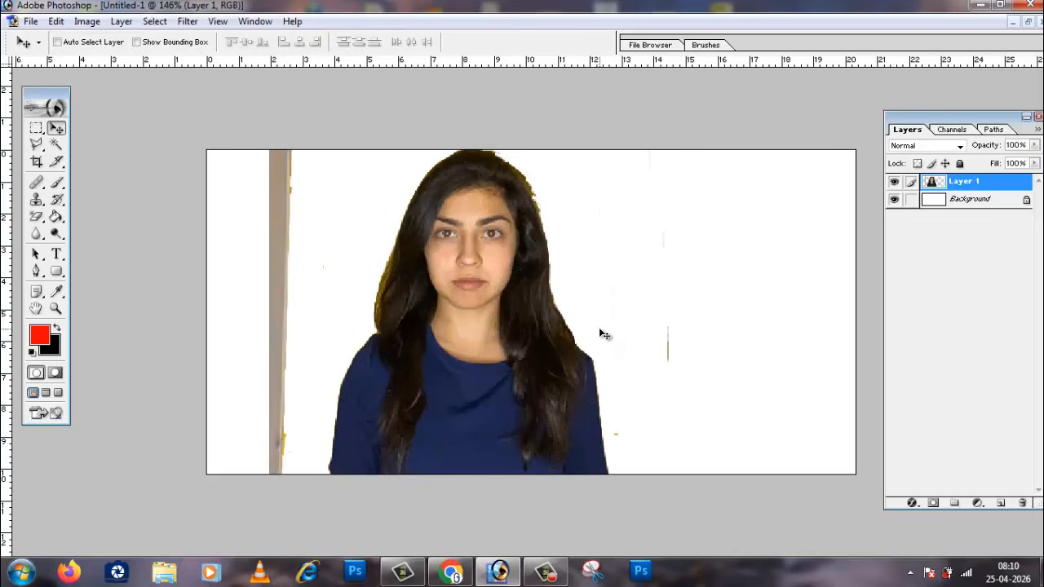
Scale the portrait layer down proportionally and place it in the left half of the canvas, just above the lower edge.
left_click(55, 22)
mouse_move(220, 323)
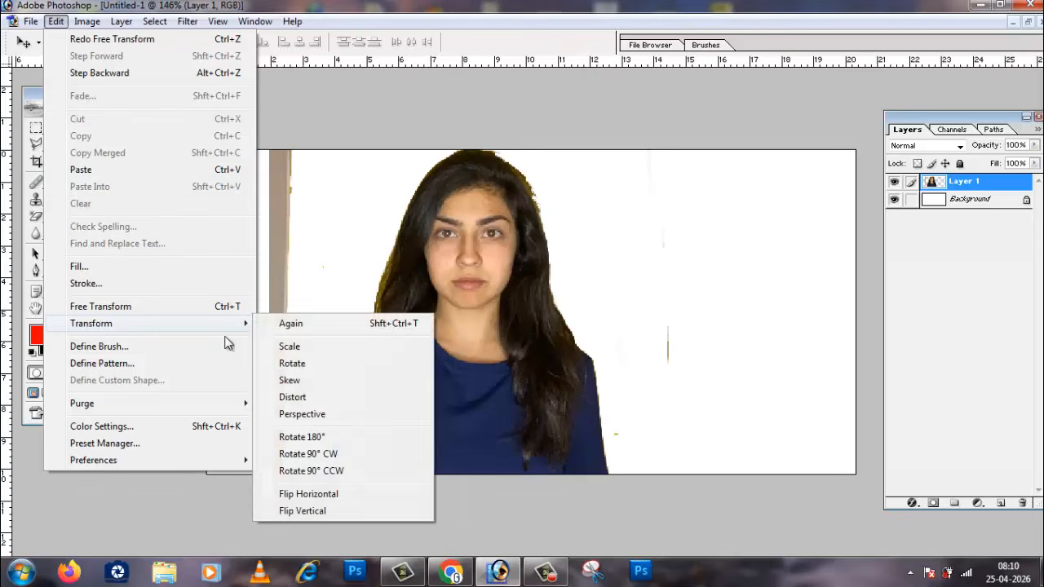
left_click(286, 345)
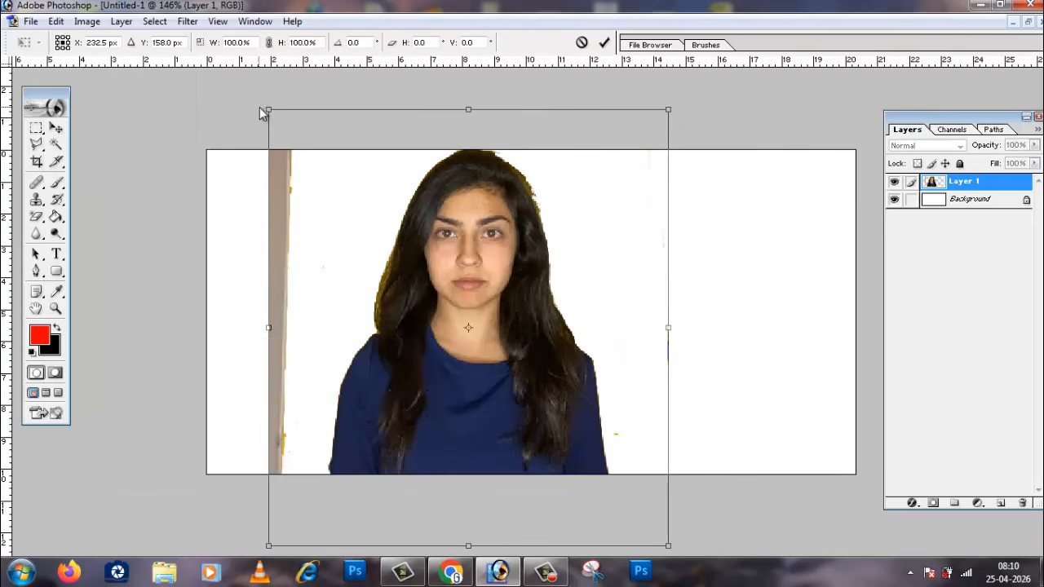
left_click_drag(267, 107, 446, 270)
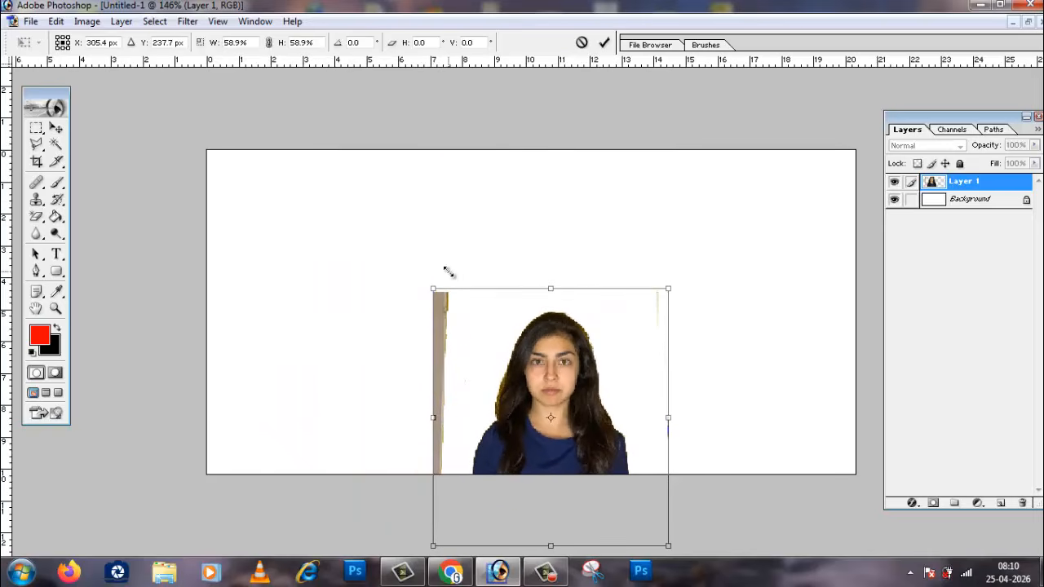
left_click_drag(560, 371, 374, 290)
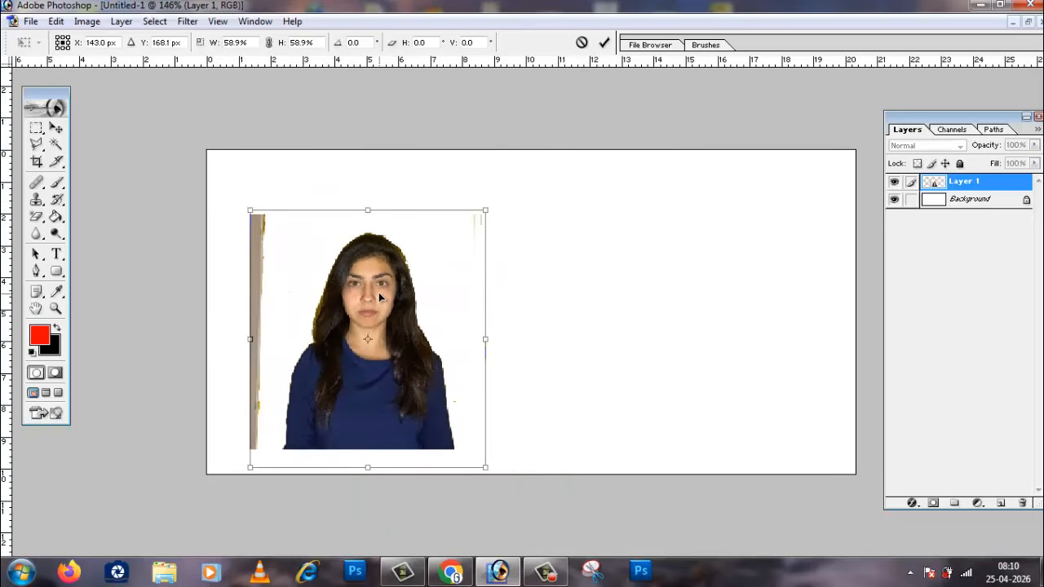
left_click_drag(485, 210, 568, 165)
key("Return")
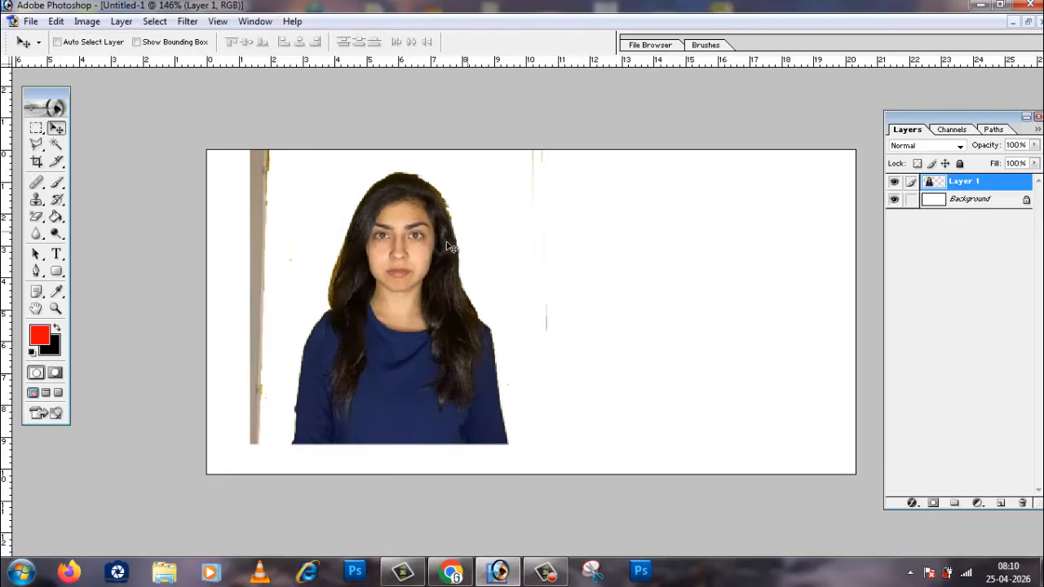
left_click_drag(421, 249, 418, 275)
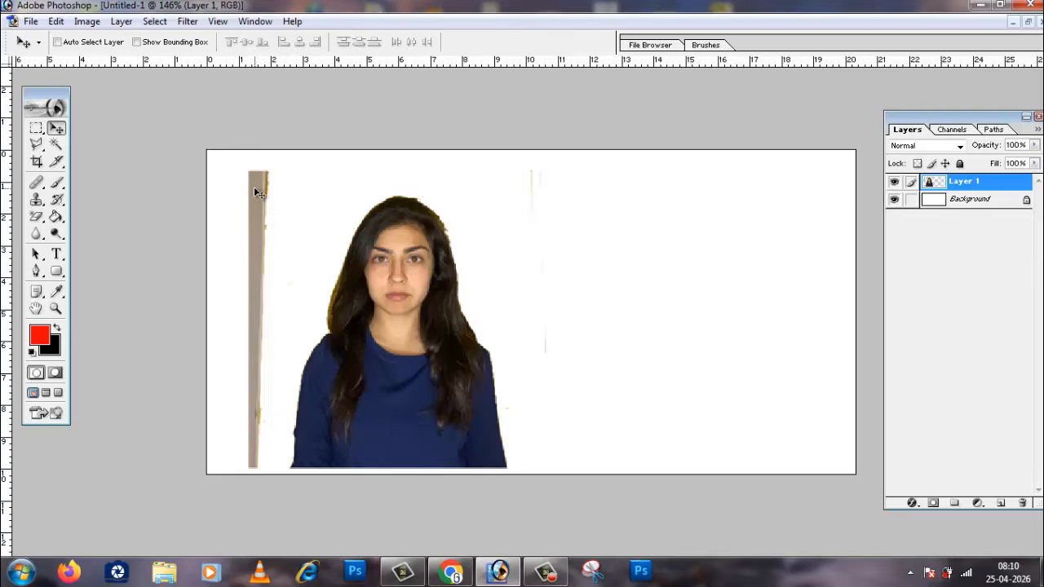
Select the leftover grey wall strip beside the portrait with the Rectangular Marquee tool and delete it.
left_click(36, 131)
left_click(100, 129)
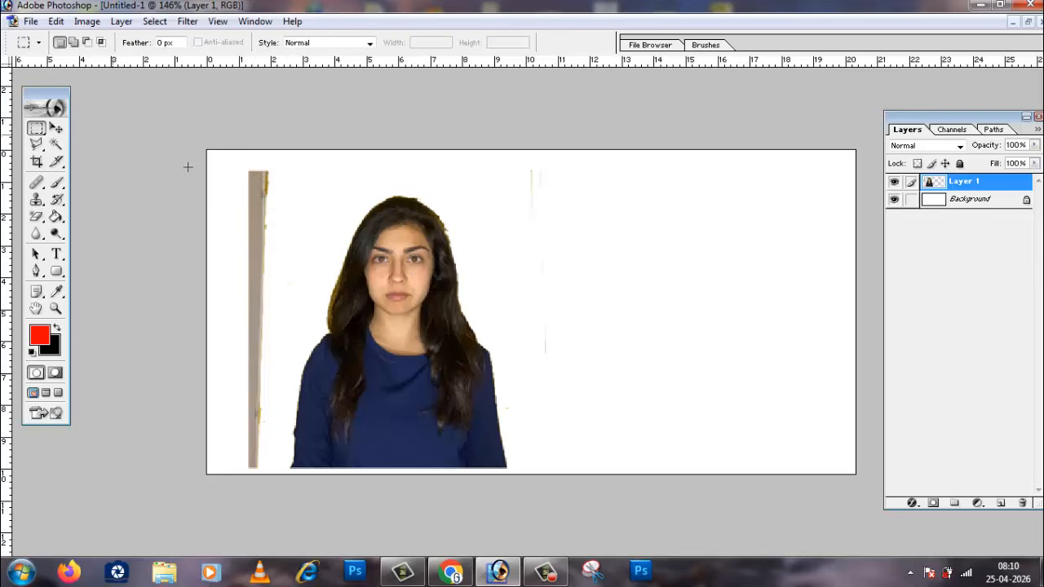
left_click_drag(242, 229, 278, 522)
key("Delete")
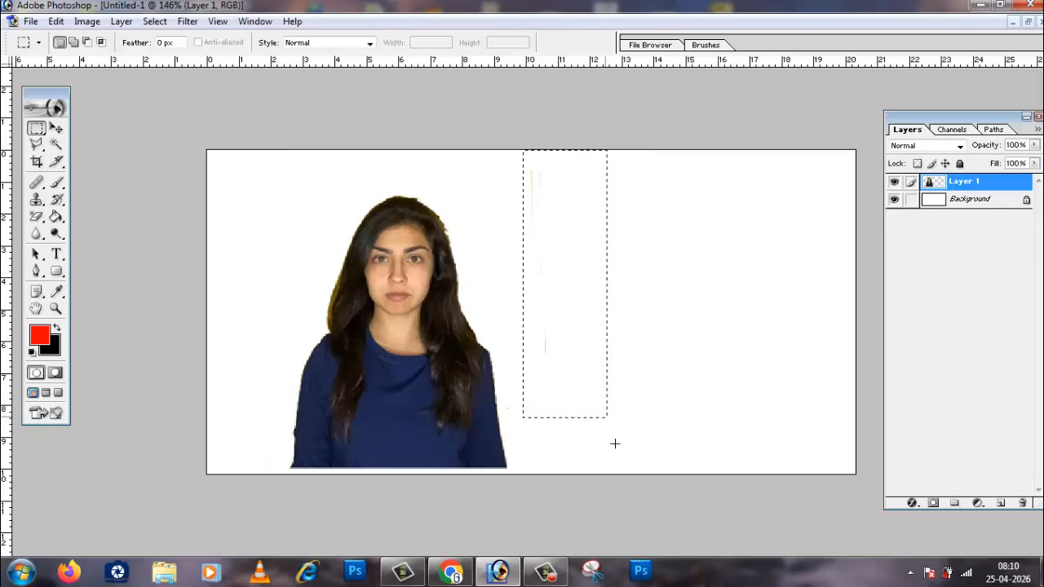
Clear the marquee selection, make the portrait layer active and move it slightly down and left to meet the canvas's lower edge.
left_click_drag(615, 443, 683, 477)
left_click(737, 382)
left_click(57, 130)
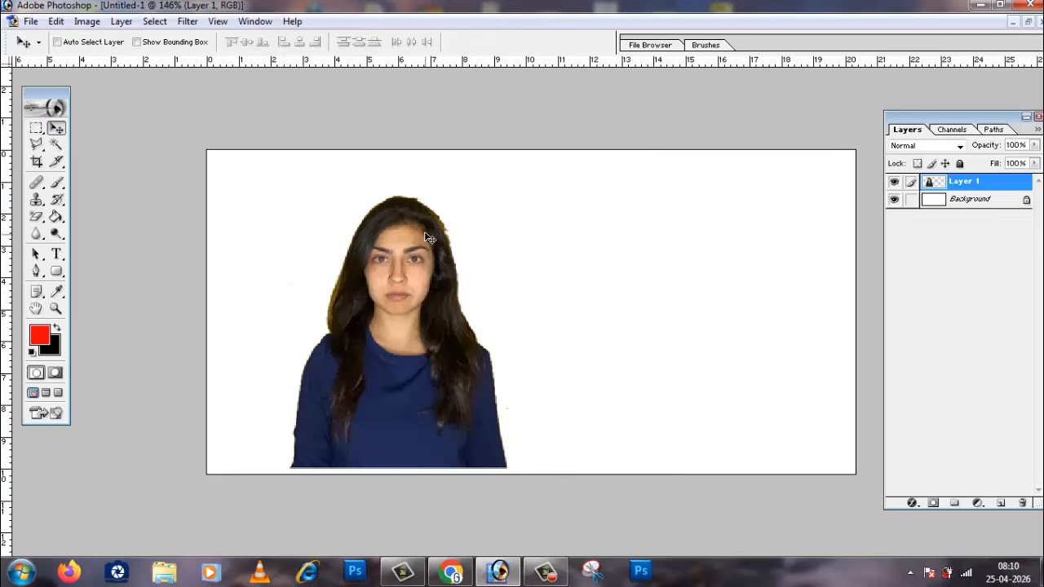
right_click(427, 233)
left_click(441, 243)
left_click_drag(430, 250, 412, 261)
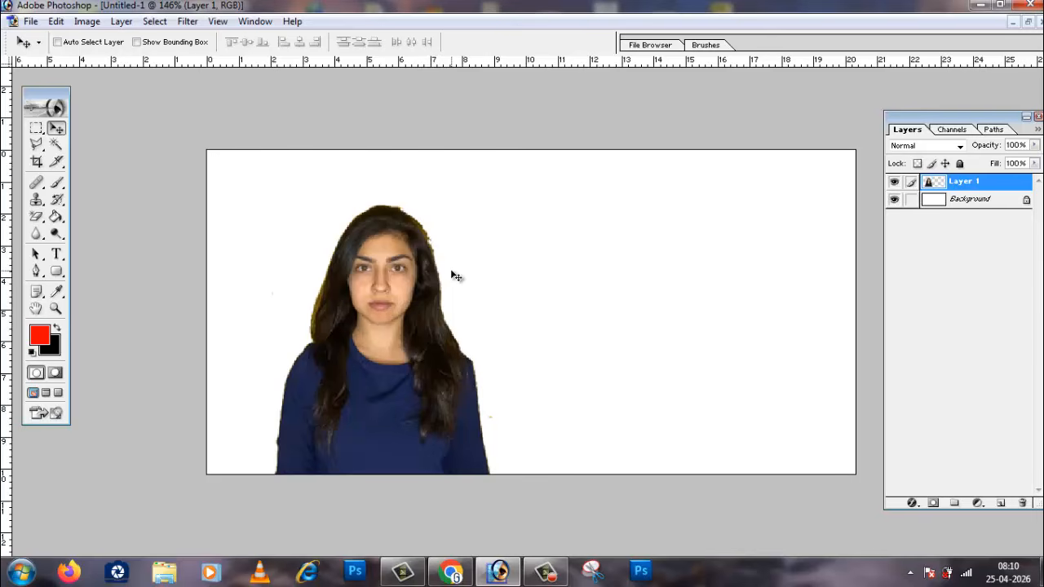
Hide the Background layer, select the leftover white strip above the portrait's head with the Rectangular Marquee, delete it and deselect.
left_click(56, 145)
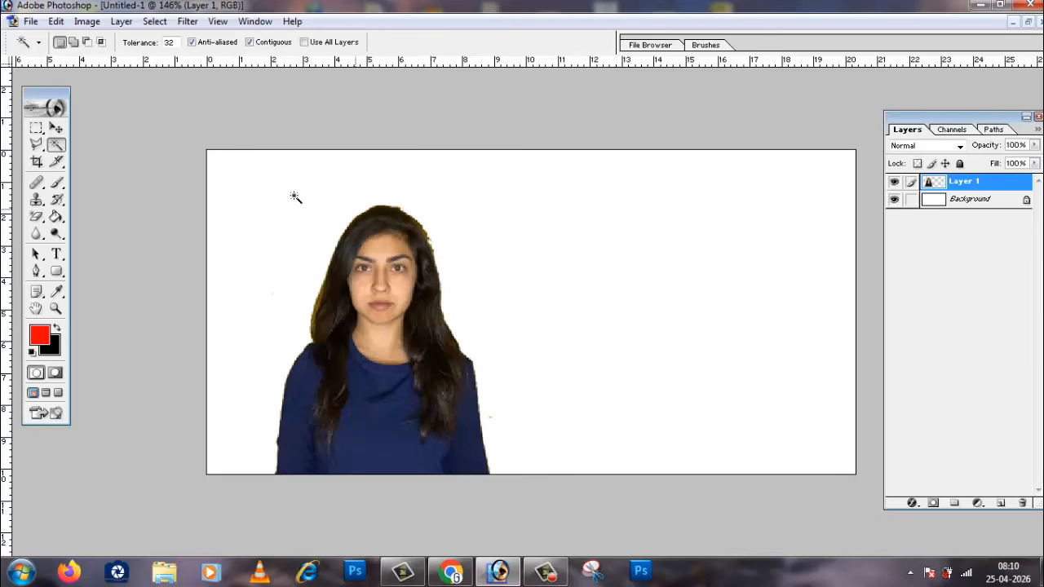
left_click(55, 128)
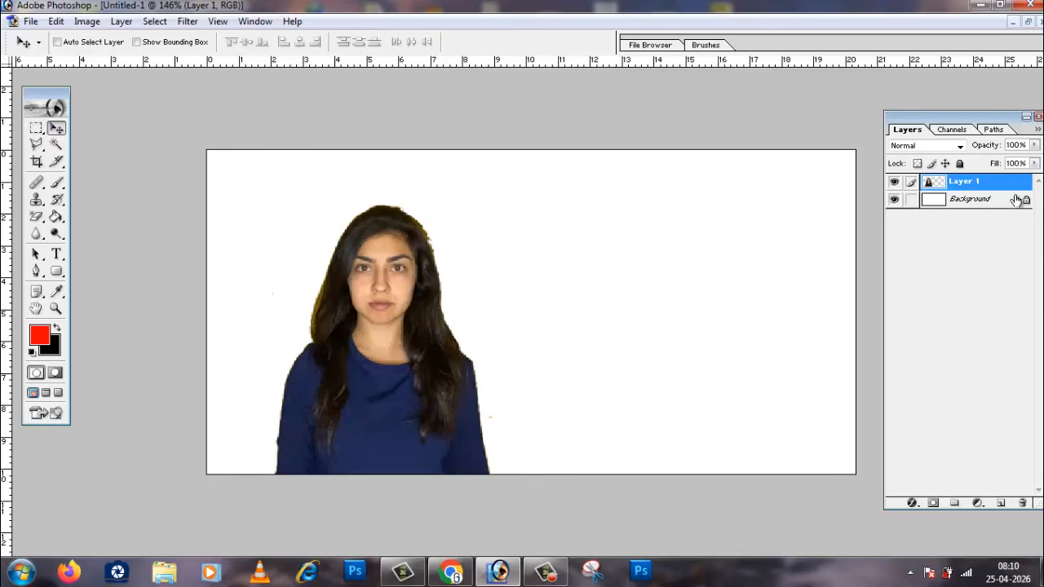
left_click(895, 202)
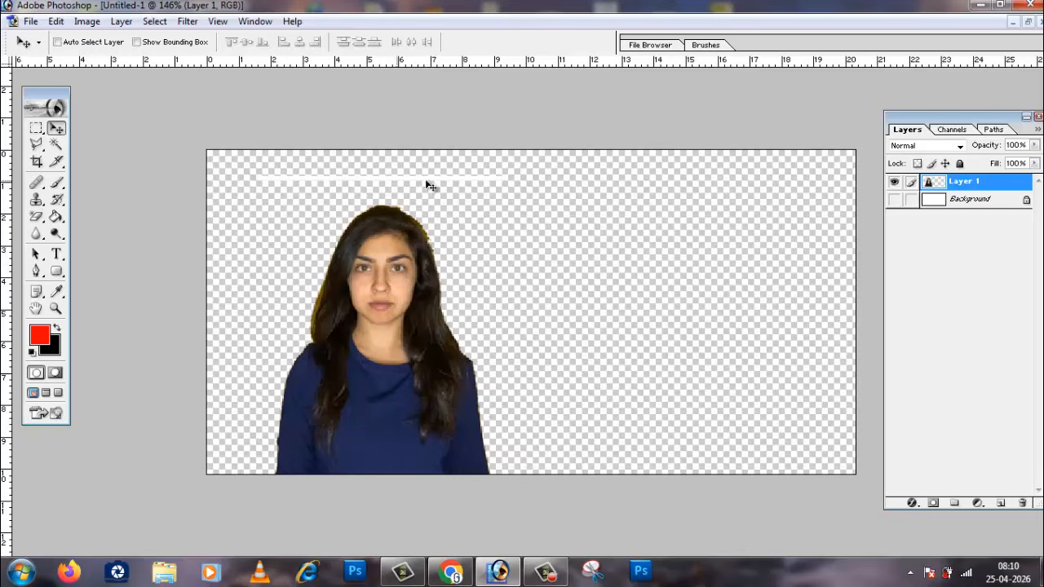
left_click(37, 129)
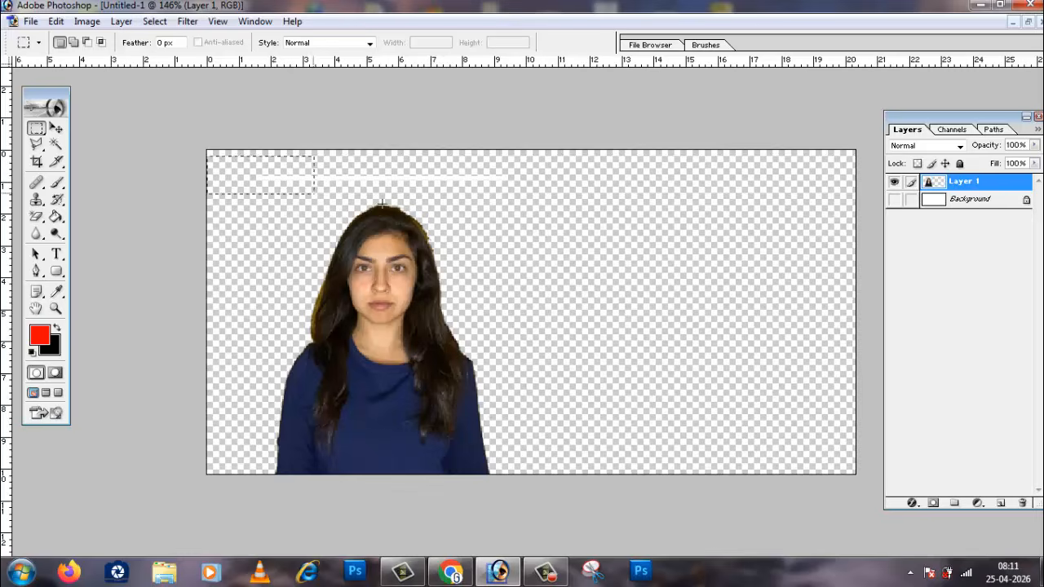
left_click_drag(381, 202, 611, 188)
key("Delete")
key("ctrl+d")
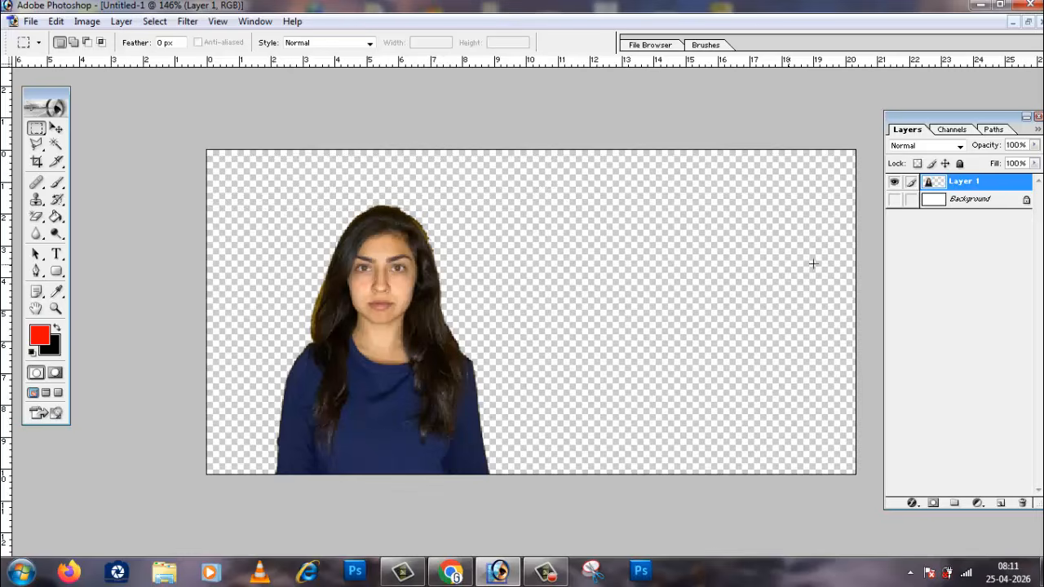
Create a new empty layer above the portrait layer and show the Background layer.
left_click(56, 128)
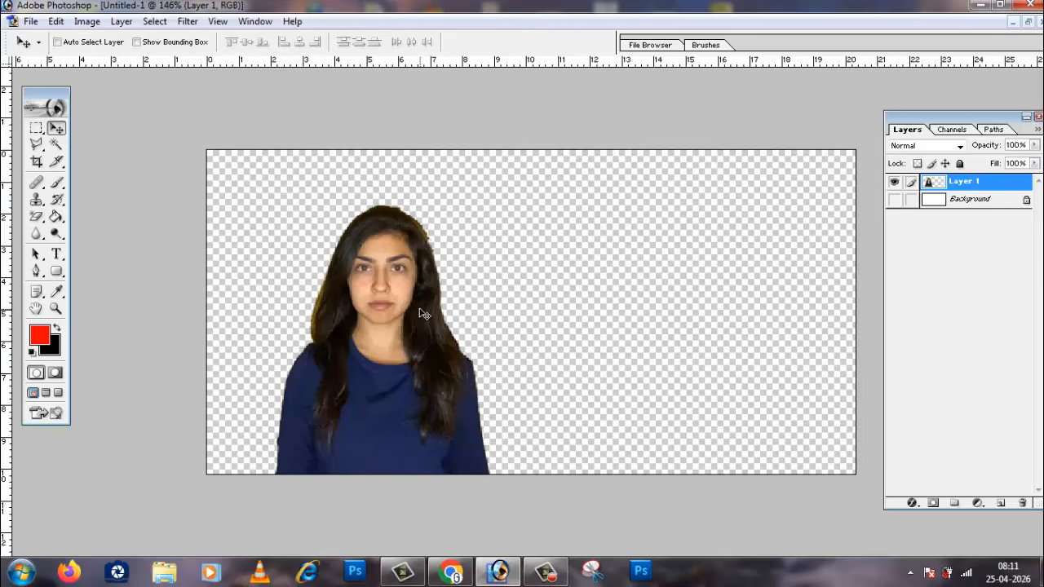
left_click(1000, 503)
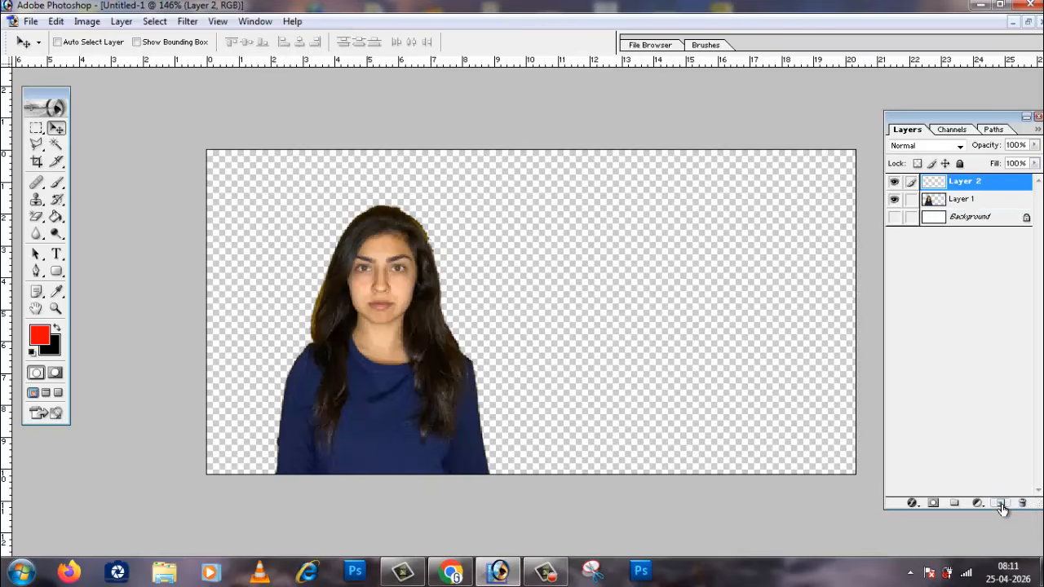
left_click(894, 219)
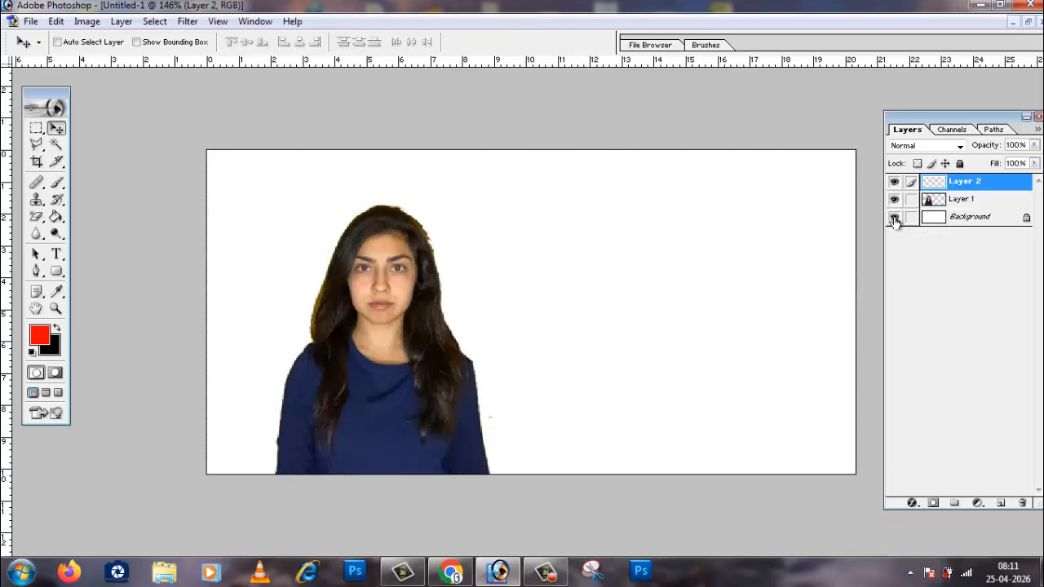
Fill Layer 2 with a vertical orange-yellow linear gradient over the whole canvas and place it beneath the portrait layer.
left_click(56, 218)
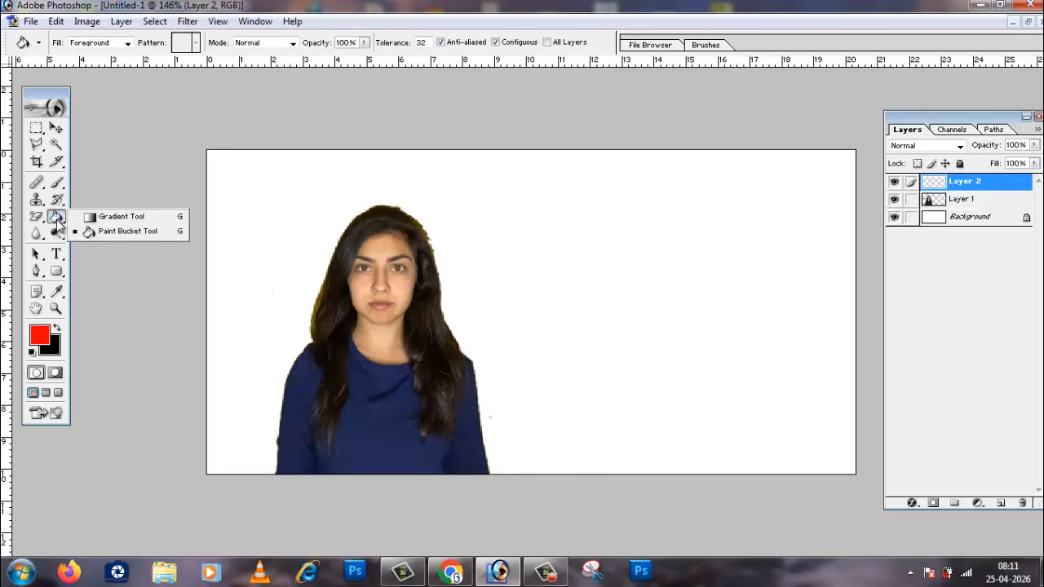
left_click(122, 217)
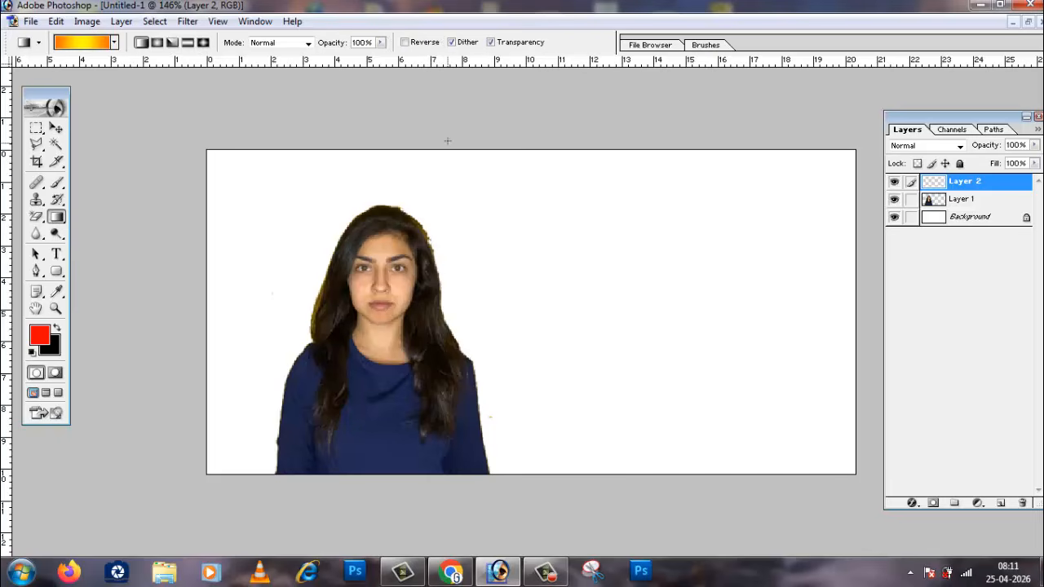
left_click_drag(446, 152, 451, 535)
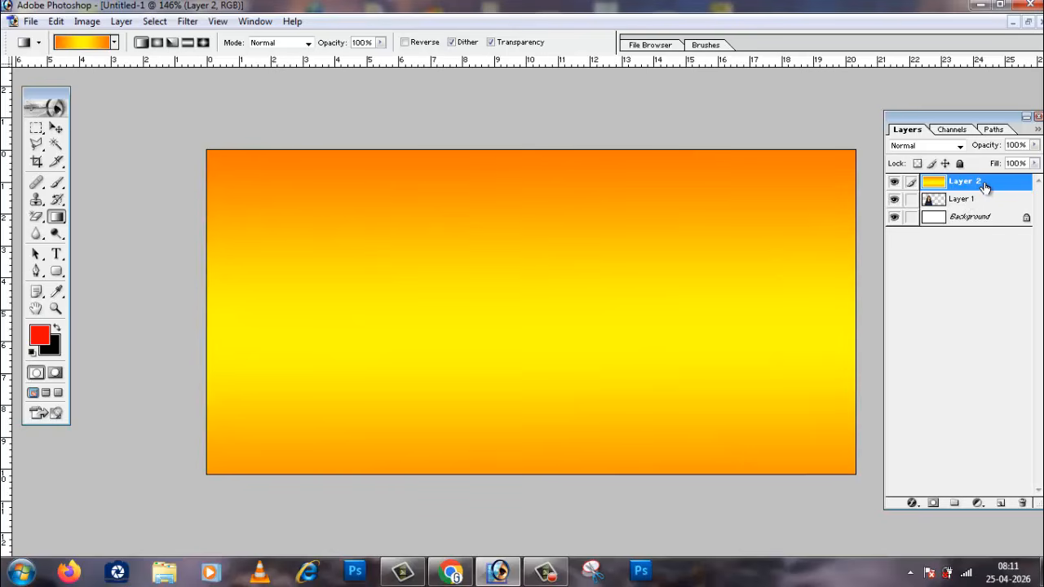
left_click_drag(985, 188, 984, 213)
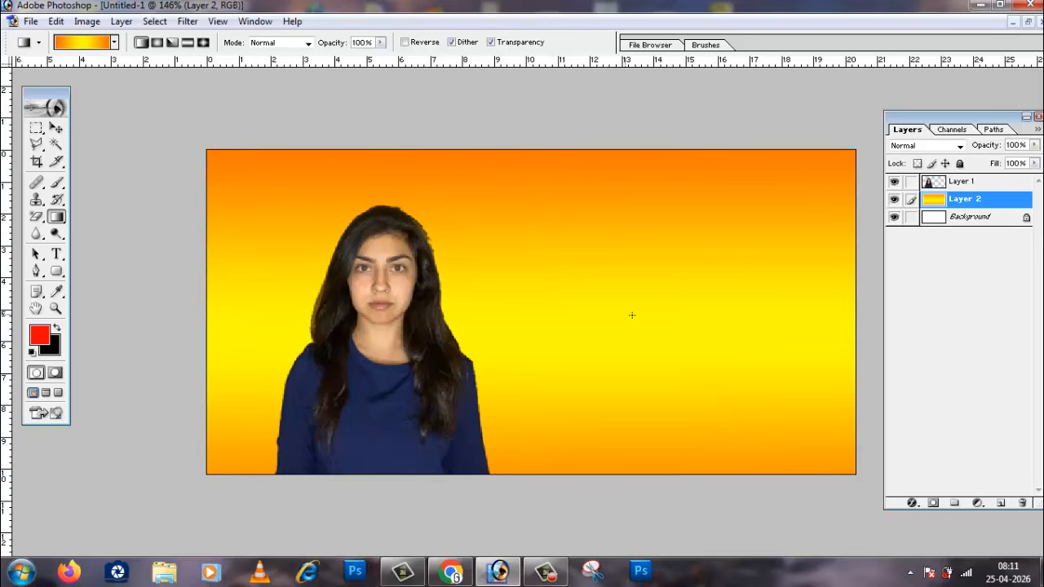
Practise switching the active layer between Layer 1 and Layer 2 directly from the canvas with the Move tool.
left_click(55, 128)
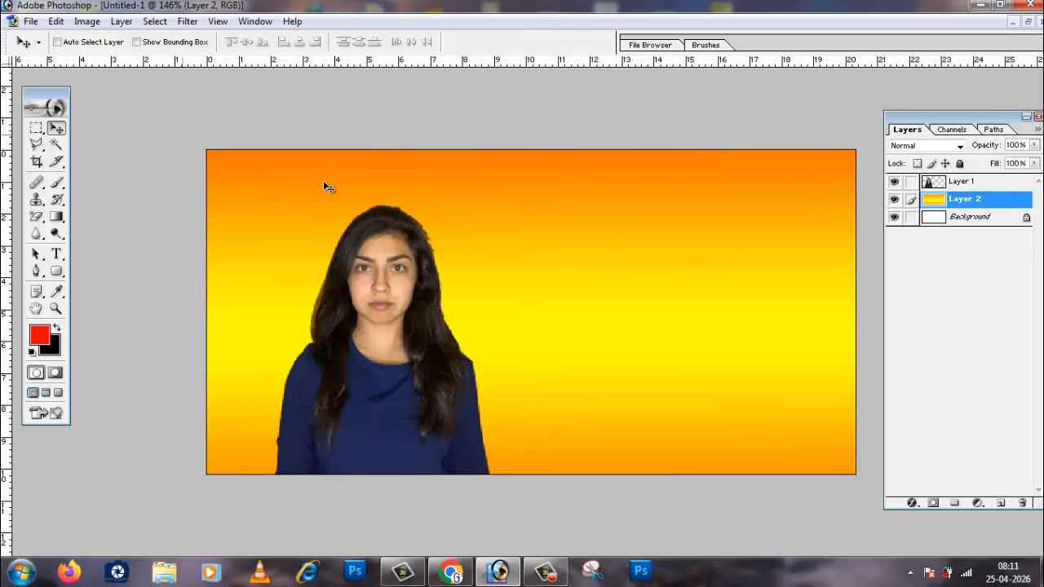
left_click_drag(441, 400, 499, 371)
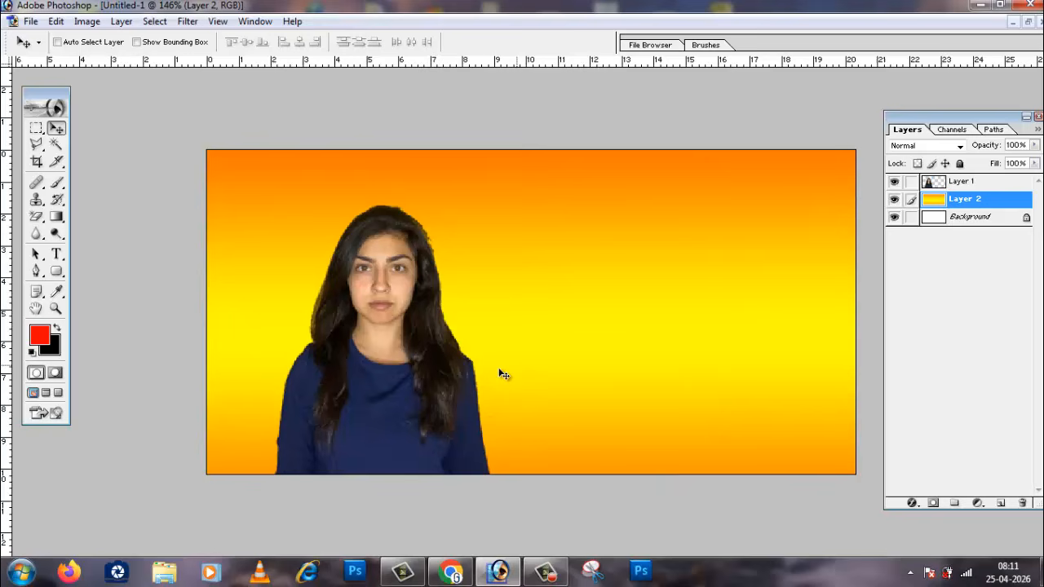
right_click(432, 379)
left_click(440, 388)
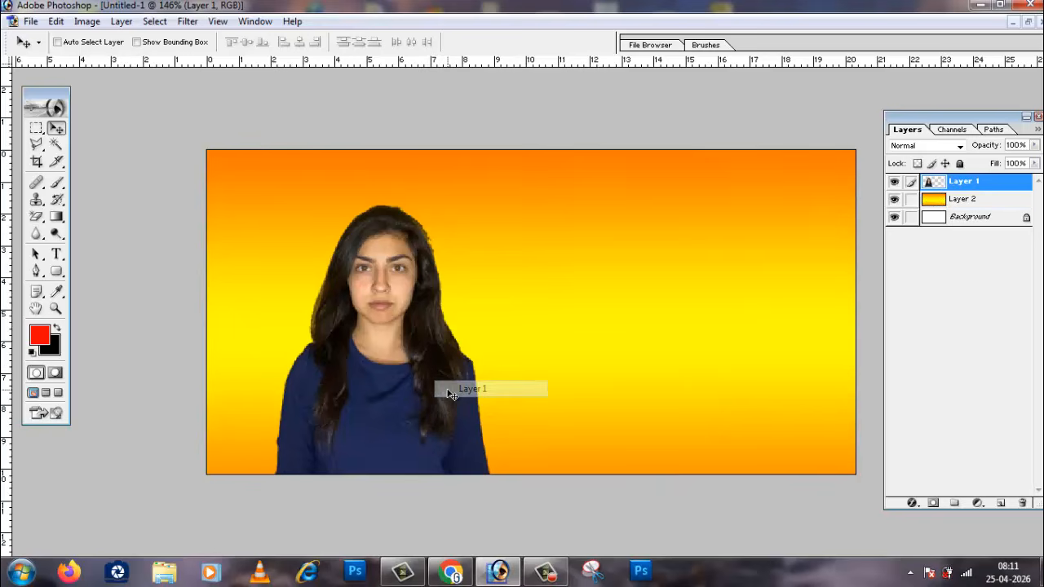
right_click(387, 270)
left_click(390, 275)
right_click(390, 275)
left_click(400, 299)
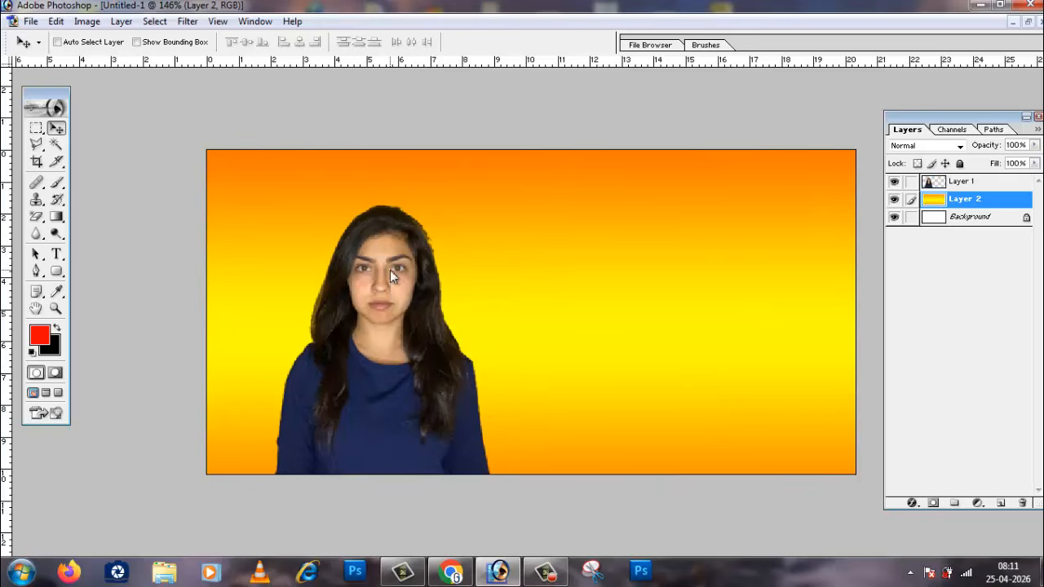
right_click(390, 276)
left_click(401, 294)
right_click(380, 270)
left_click(388, 279)
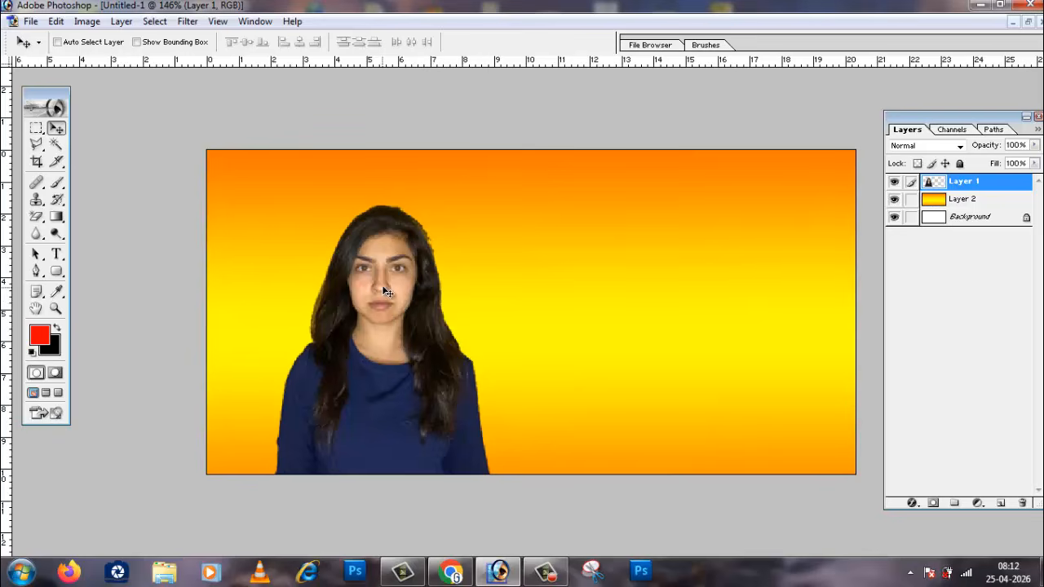
right_click(386, 290)
left_click(408, 310)
right_click(387, 286)
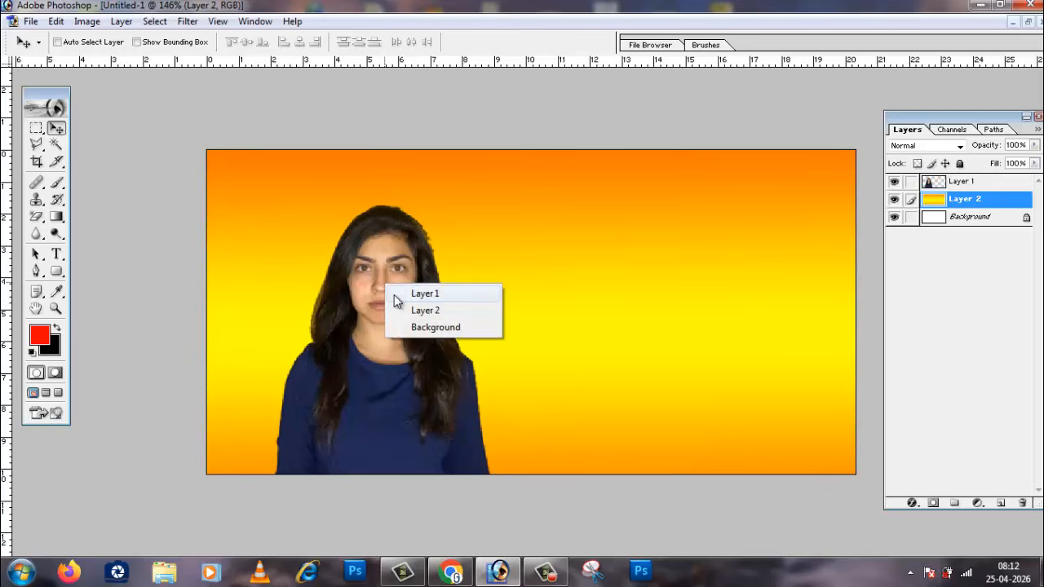
left_click(394, 294)
right_click(381, 285)
left_click(387, 297)
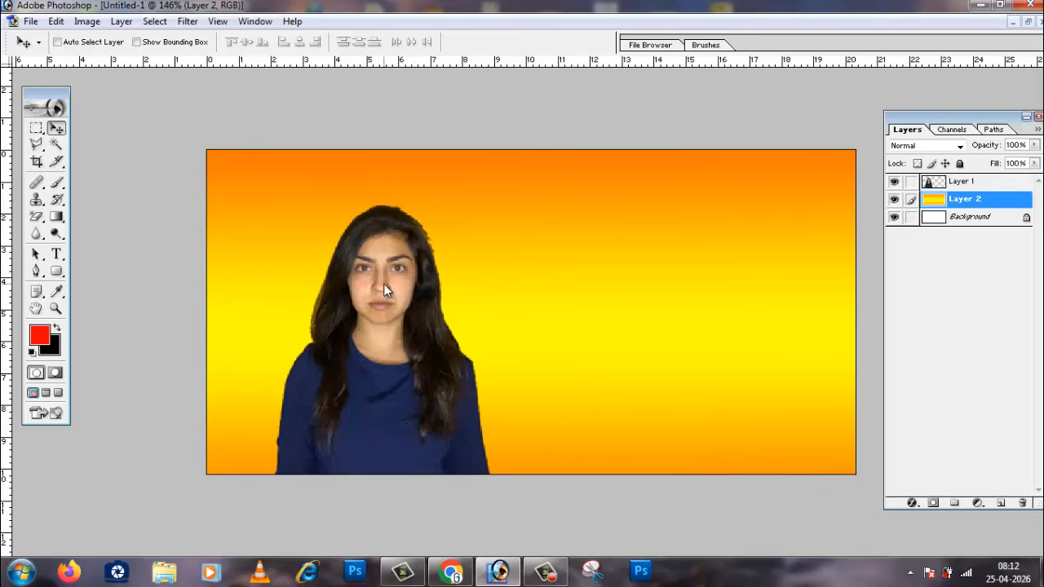
right_click(386, 289)
left_click(402, 309)
right_click(388, 269)
left_click(404, 282)
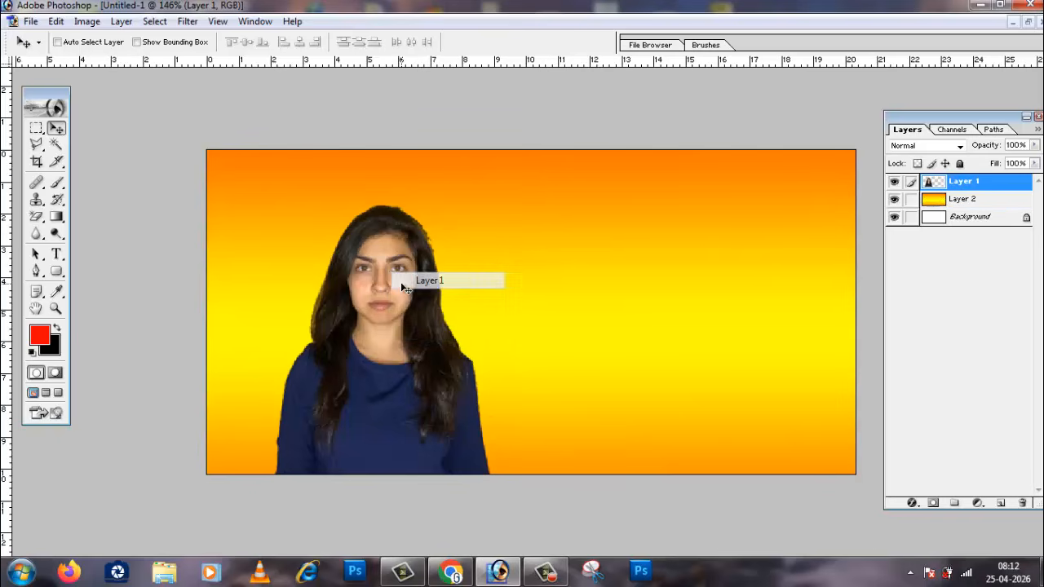
Delete the gradient layer, Layer 2.
left_click(964, 206)
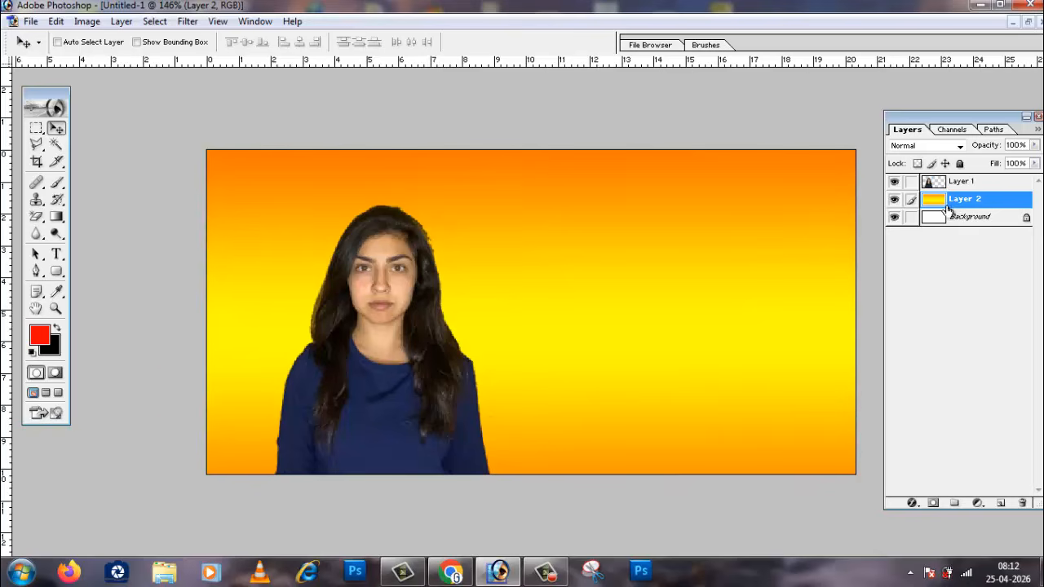
left_click(1024, 505)
left_click(493, 226)
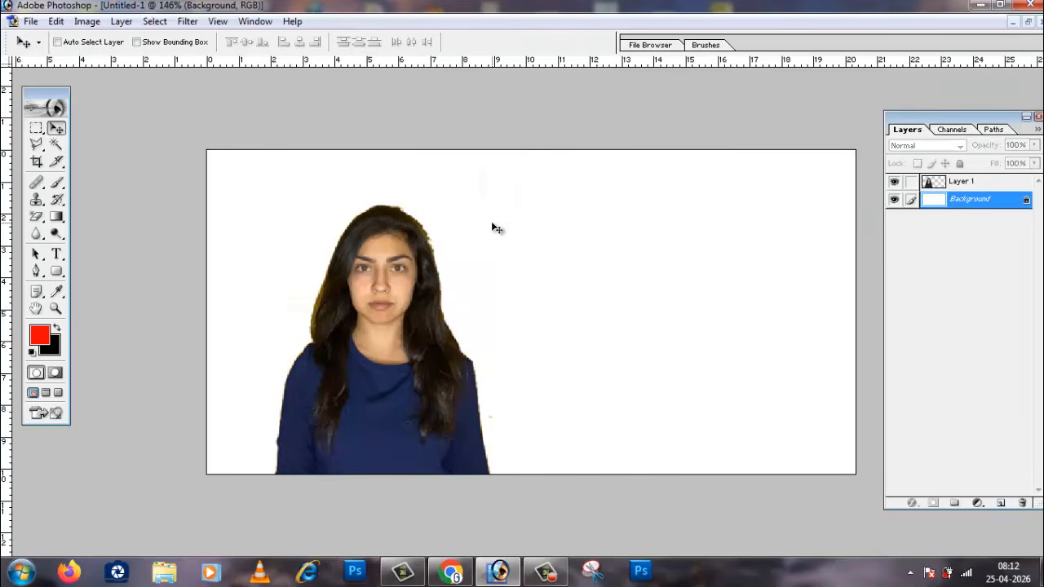
Open the background image editingworld (27) from the Online folder and maximize its document window.
left_click(30, 22)
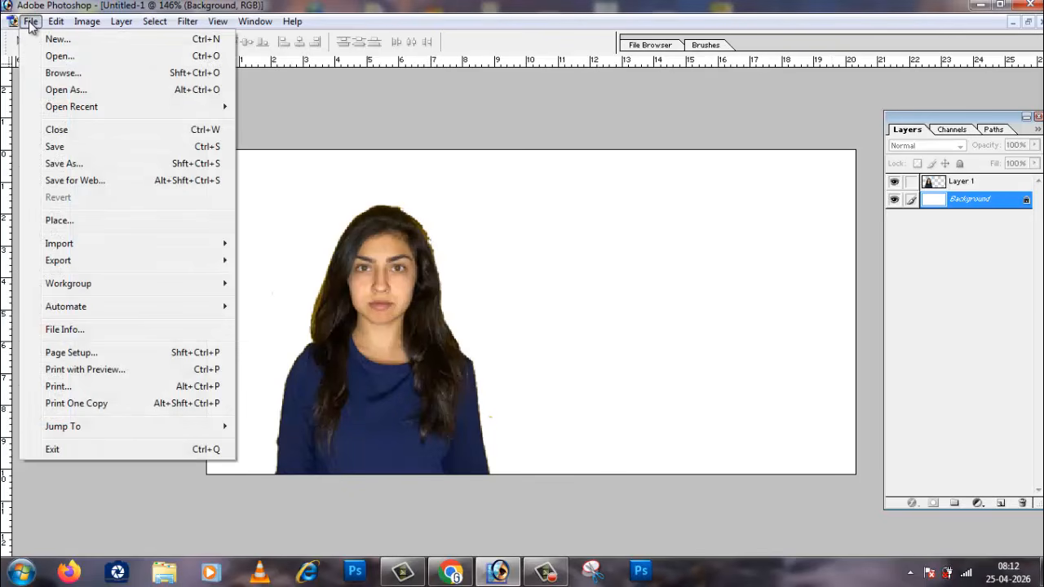
left_click(59, 57)
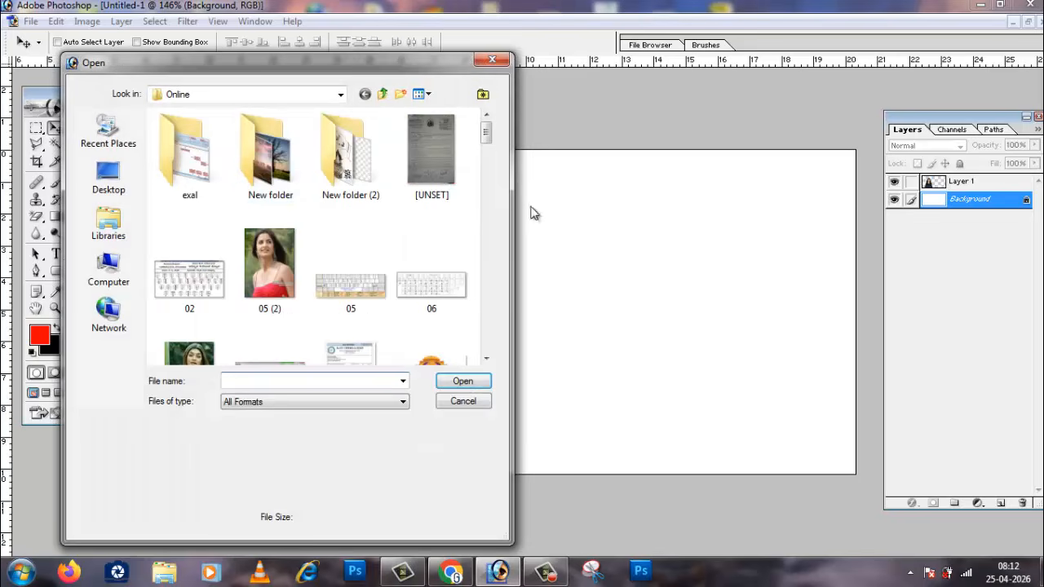
left_click(488, 163)
scroll(298, 265, "down", 5)
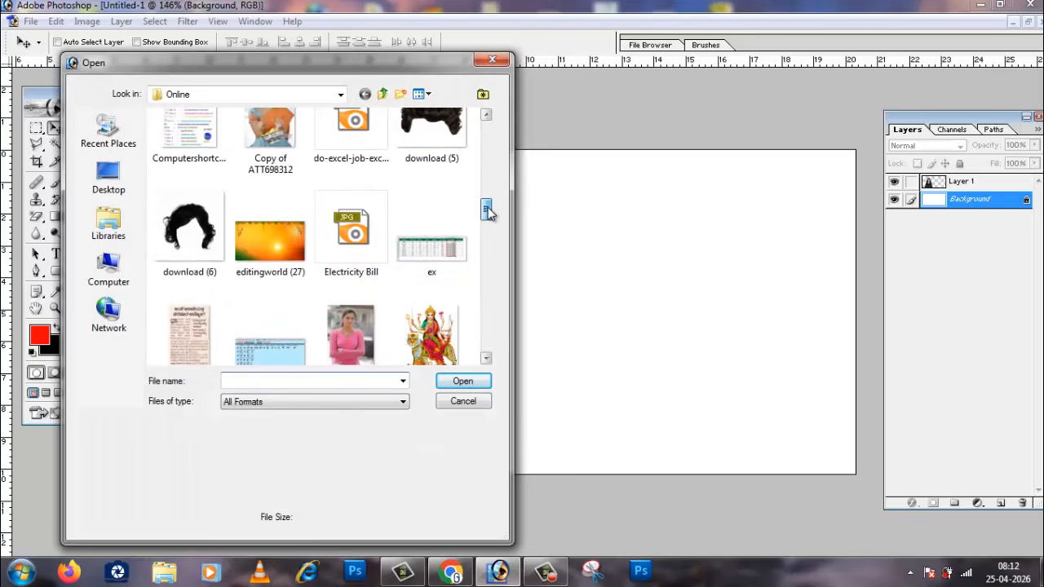
left_click(258, 239)
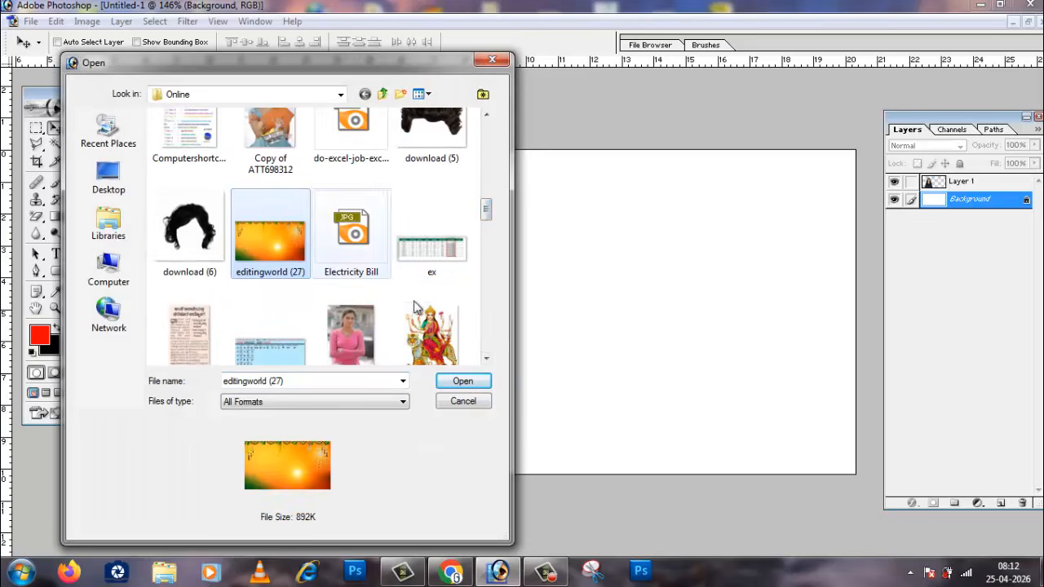
left_click(461, 381)
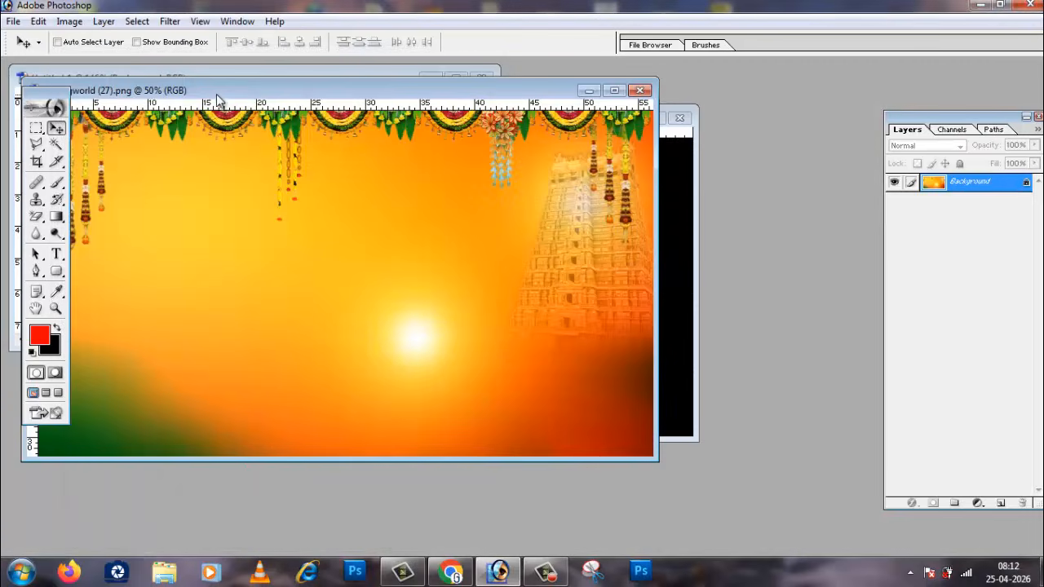
left_click_drag(217, 99, 577, 150)
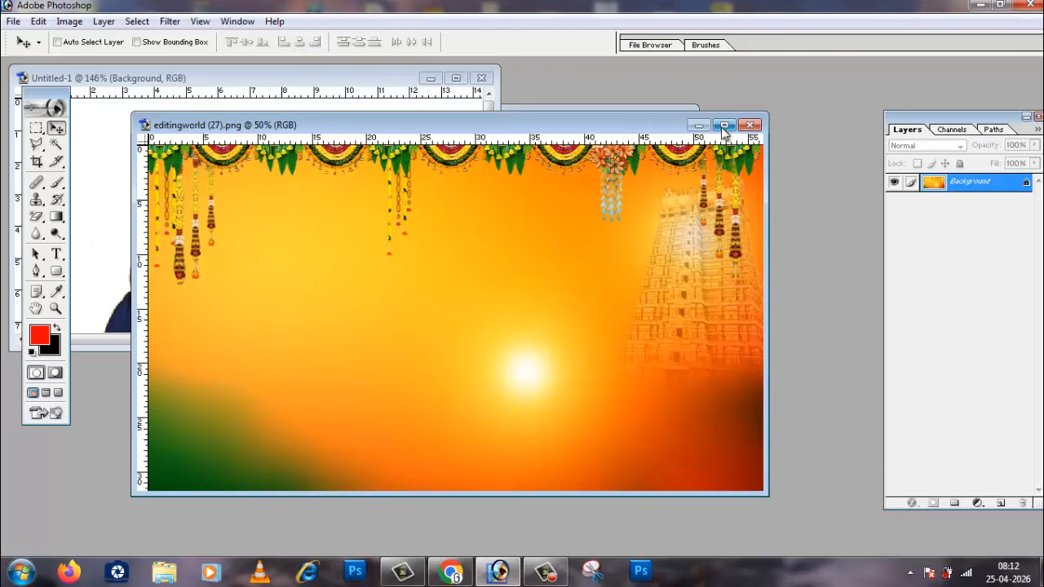
left_click(723, 126)
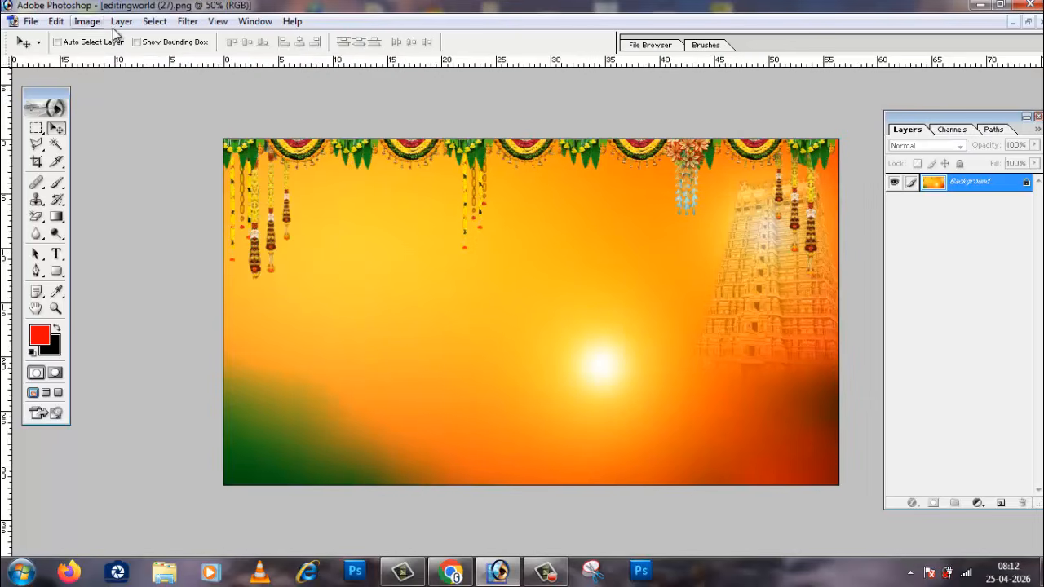
Select the whole editingworld (27) image, cut it to the clipboard and close that document to return to Untitled-1.
left_click(154, 21)
left_click(169, 42)
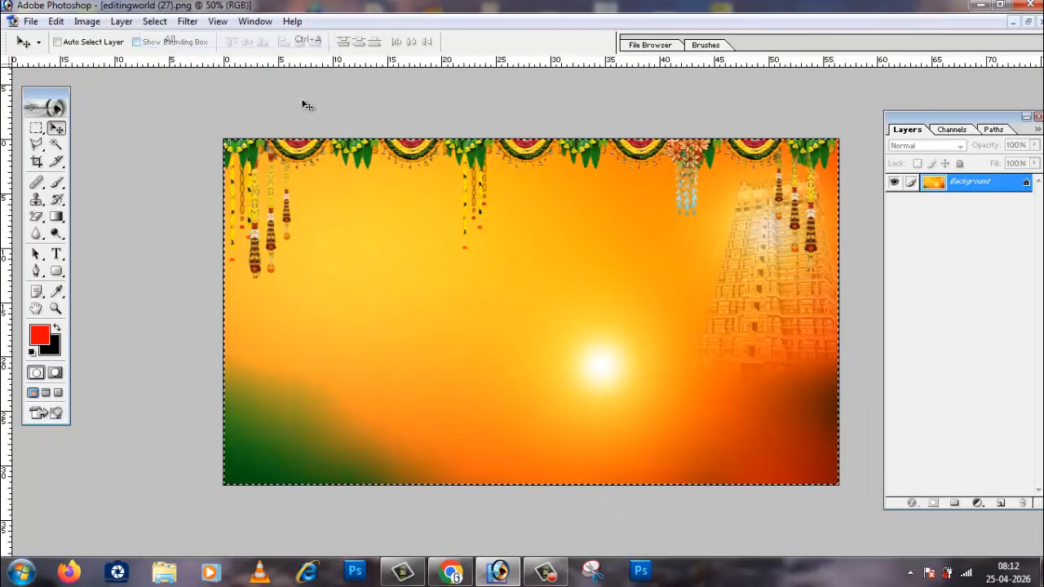
left_click(56, 22)
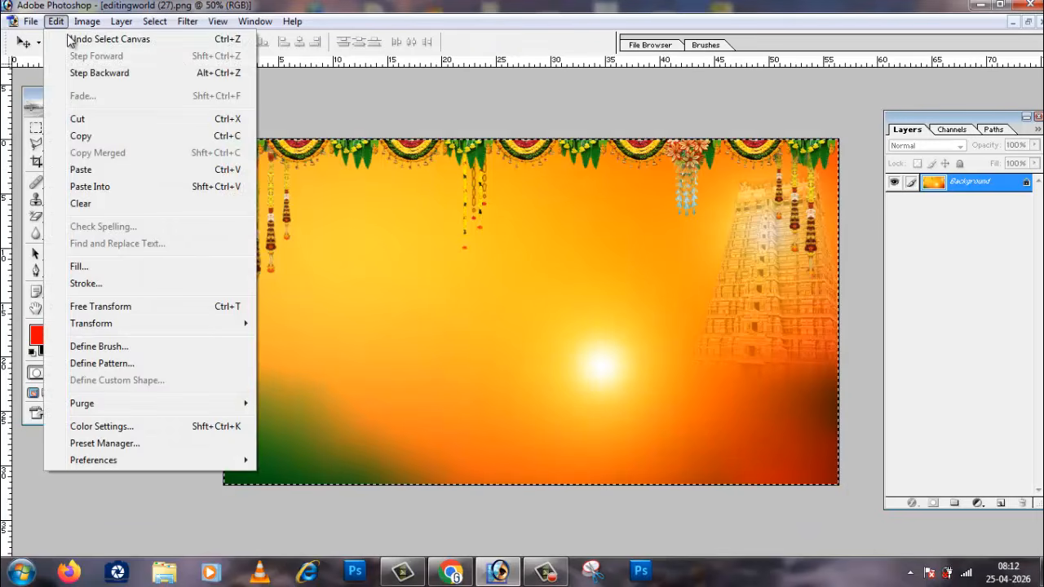
left_click(77, 118)
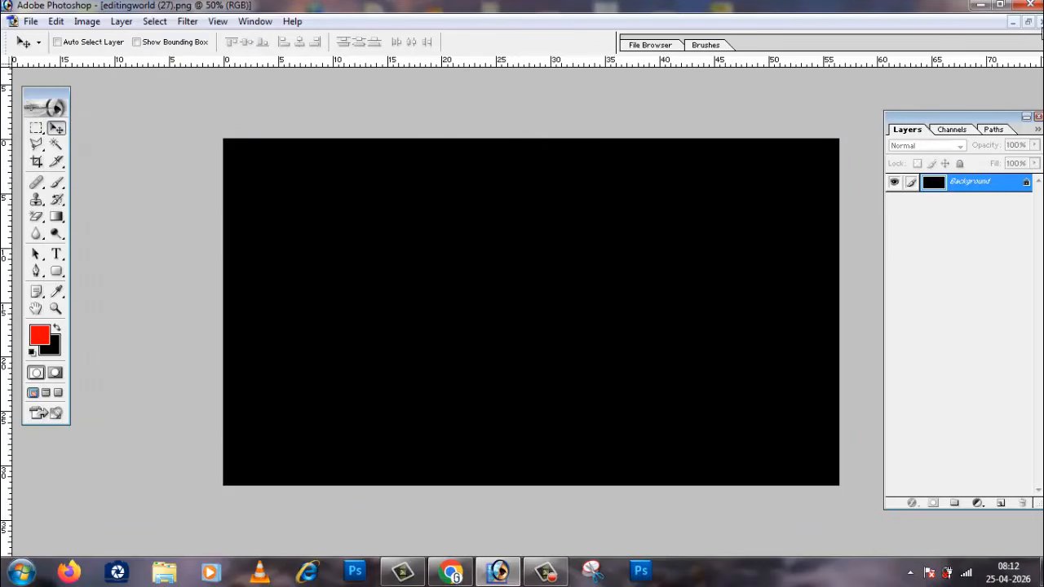
left_click(1040, 25)
left_click(554, 223)
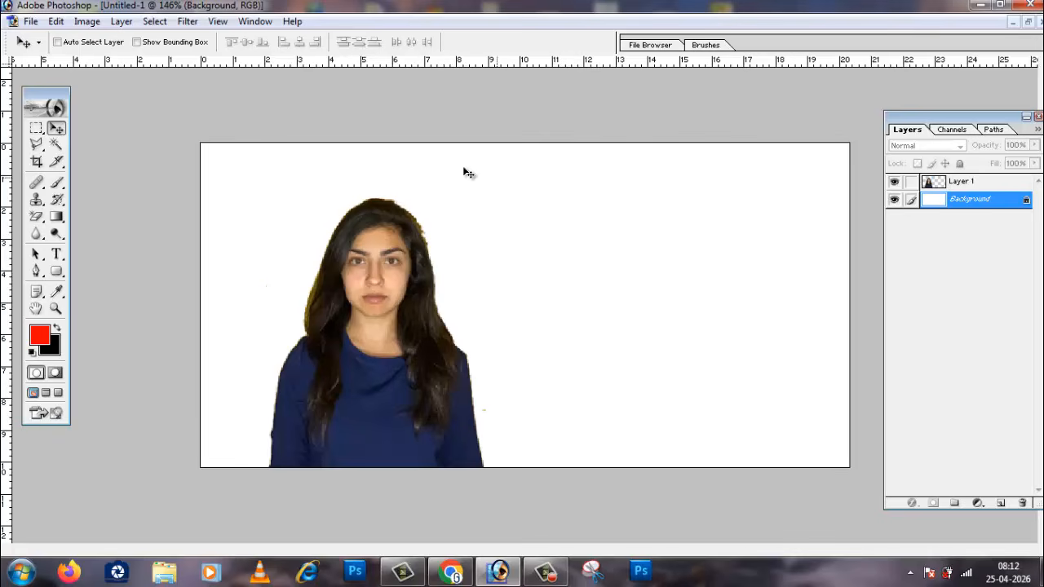
Paste the copied background image beneath the portrait and align its upper-left corner with the canvas corner.
left_click(55, 21)
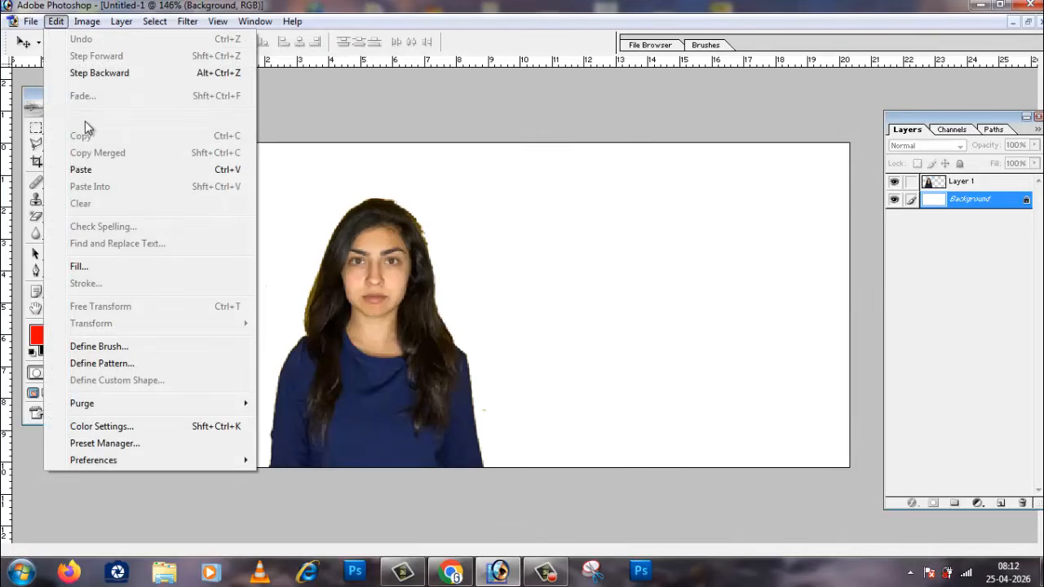
left_click(81, 169)
left_click_drag(599, 309, 615, 275)
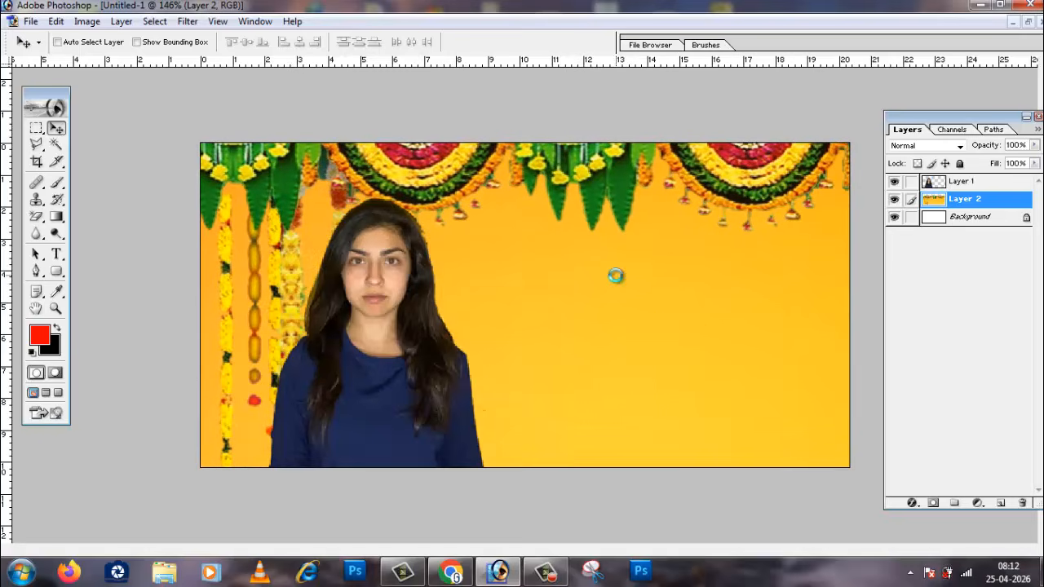
Scale the pasted background to about 36.2% width and 32.1% height so it fits the canvas, and apply the transform.
left_click(55, 22)
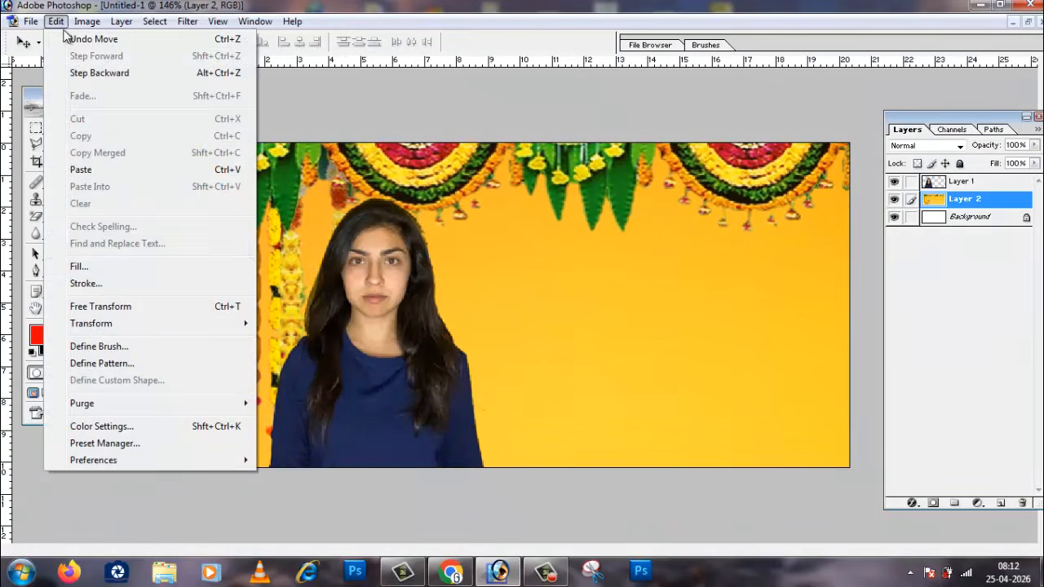
mouse_move(124, 327)
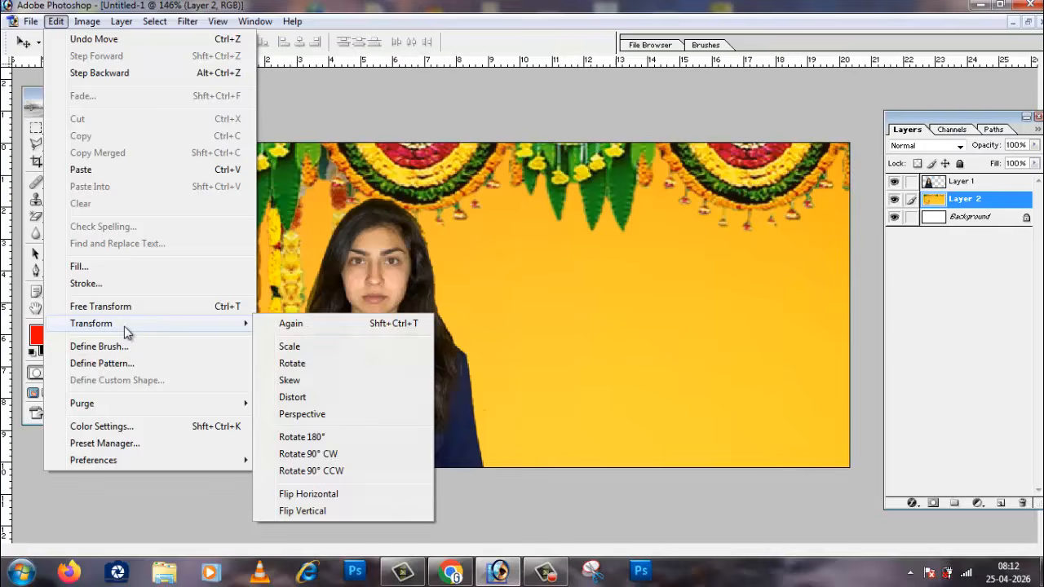
left_click(288, 346)
left_click_drag(935, 116, 984, 313)
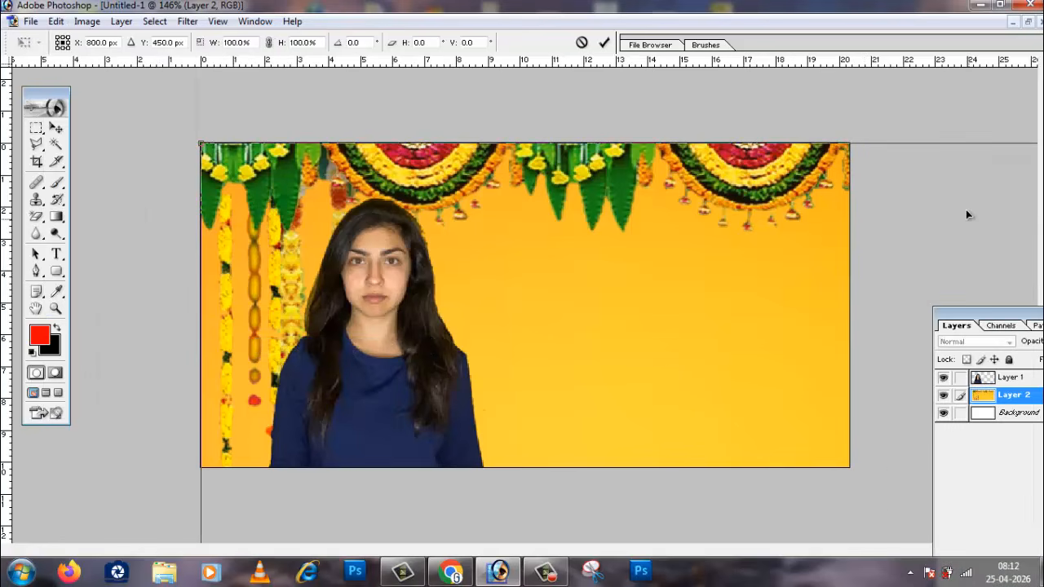
scroll(625, 278, "down", 18)
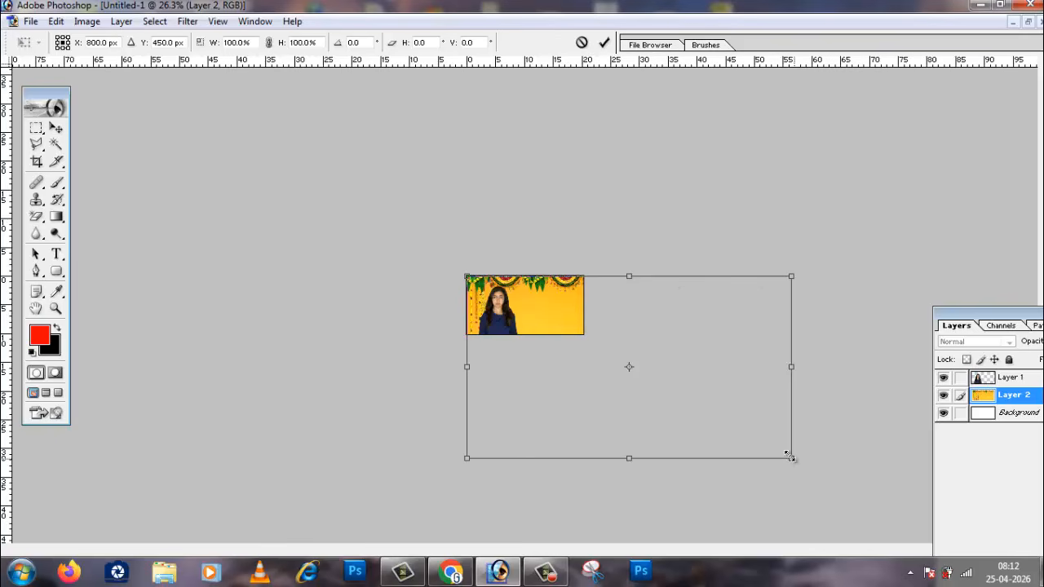
left_click_drag(790, 457, 583, 350)
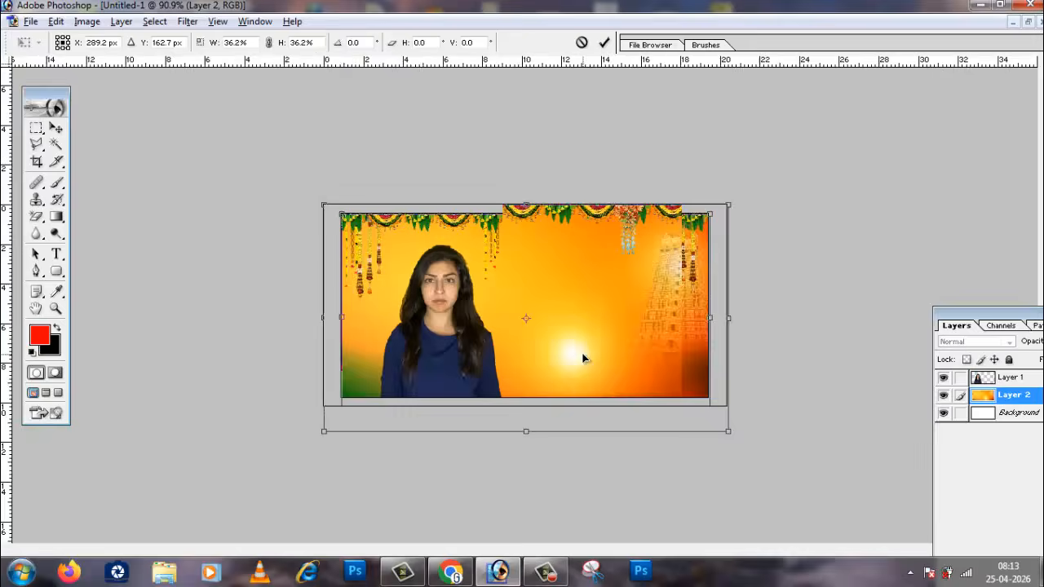
key("ctrl+0")
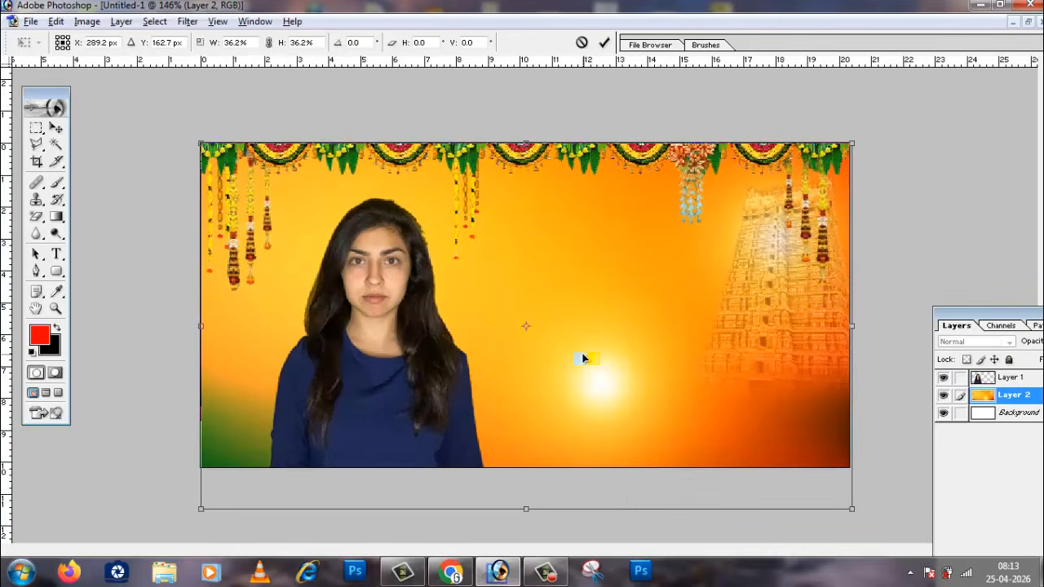
left_click_drag(618, 512, 620, 468)
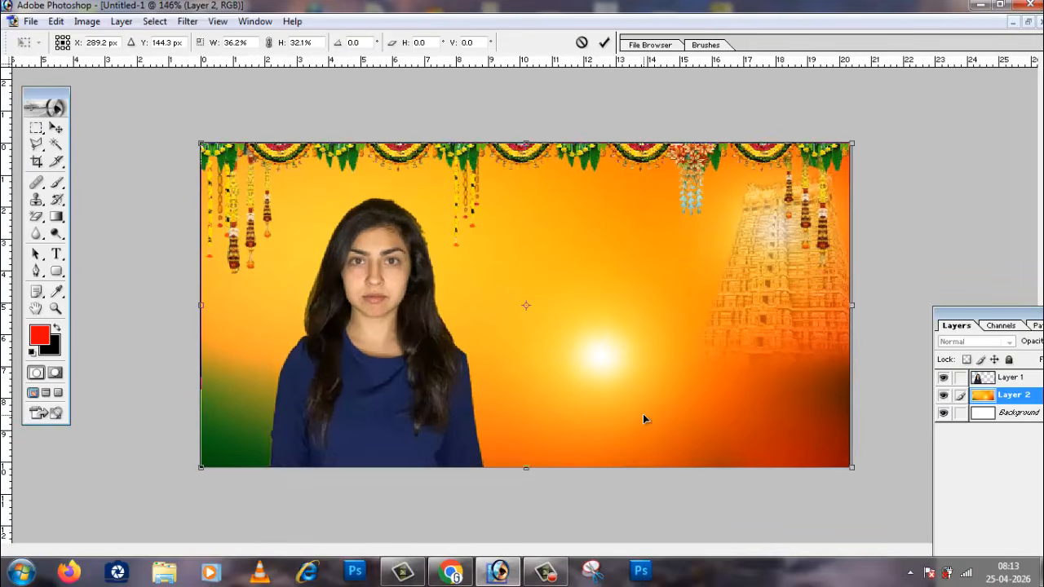
key("Return")
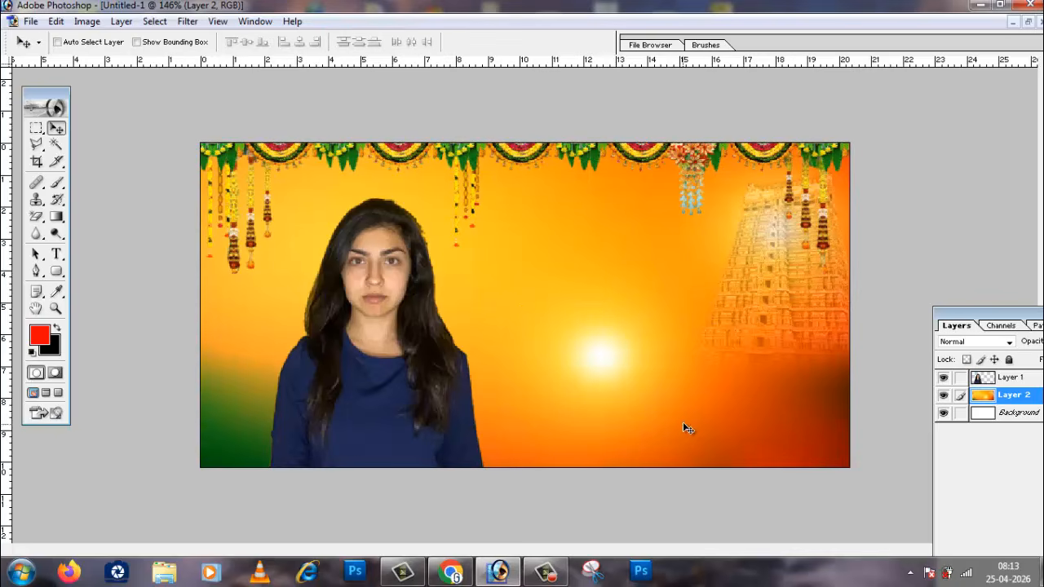
Duplicate the portrait on Layer 1 as "Layer 2" and place the copy to the right of the original portrait.
left_click(990, 377)
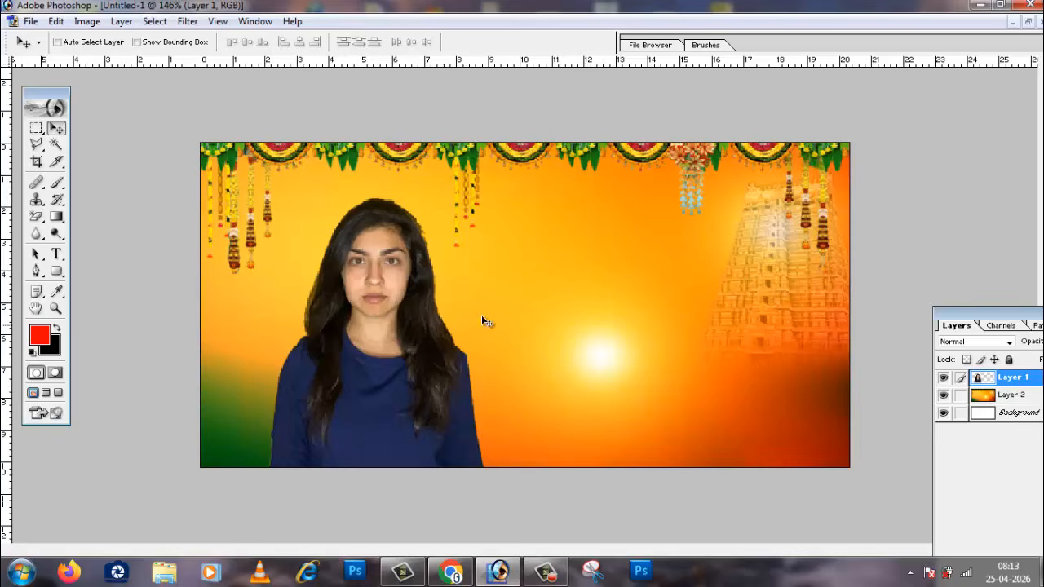
left_click_drag(956, 314, 910, 195)
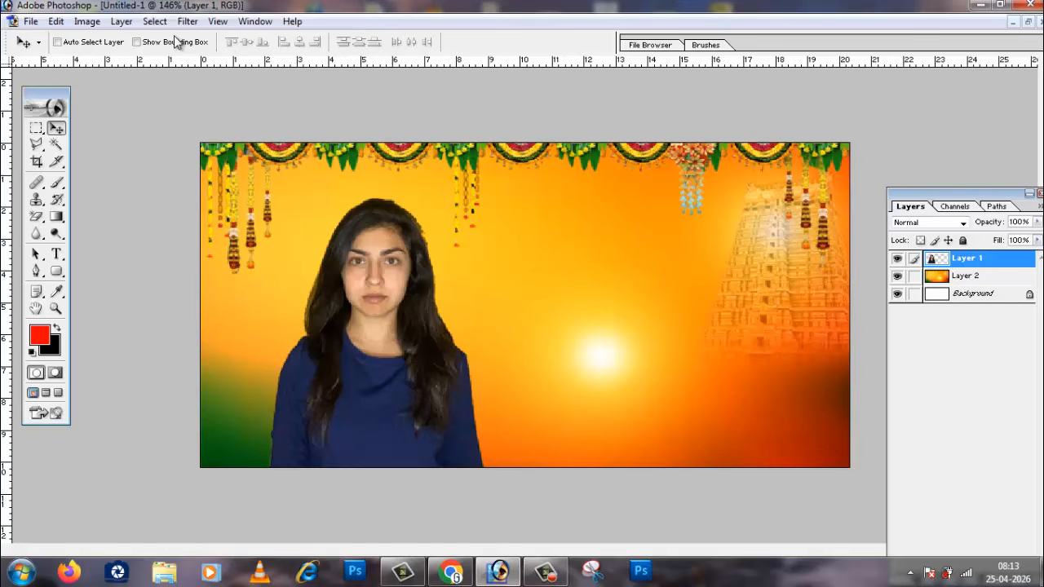
left_click(119, 22)
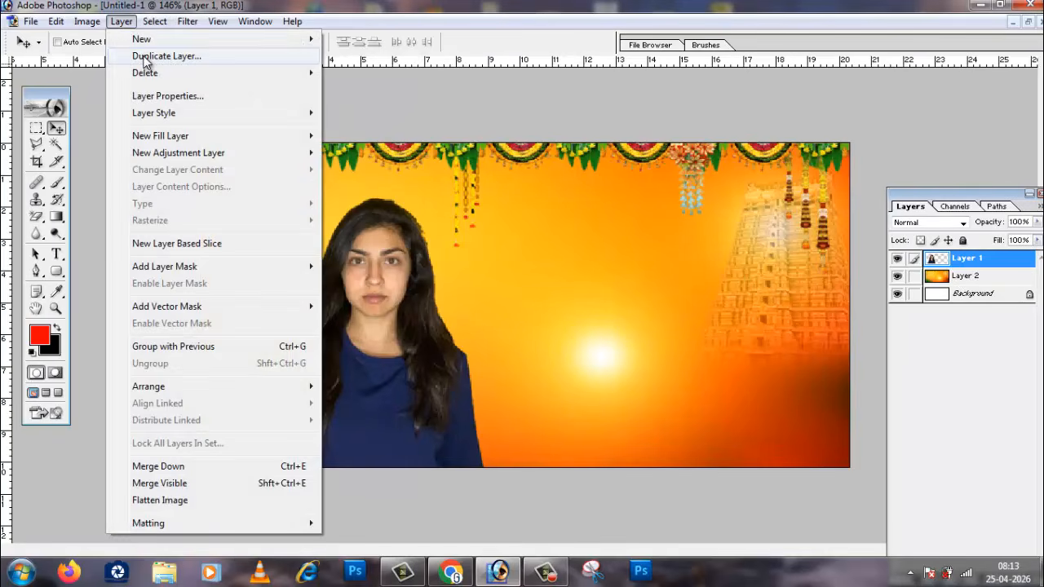
left_click(145, 57)
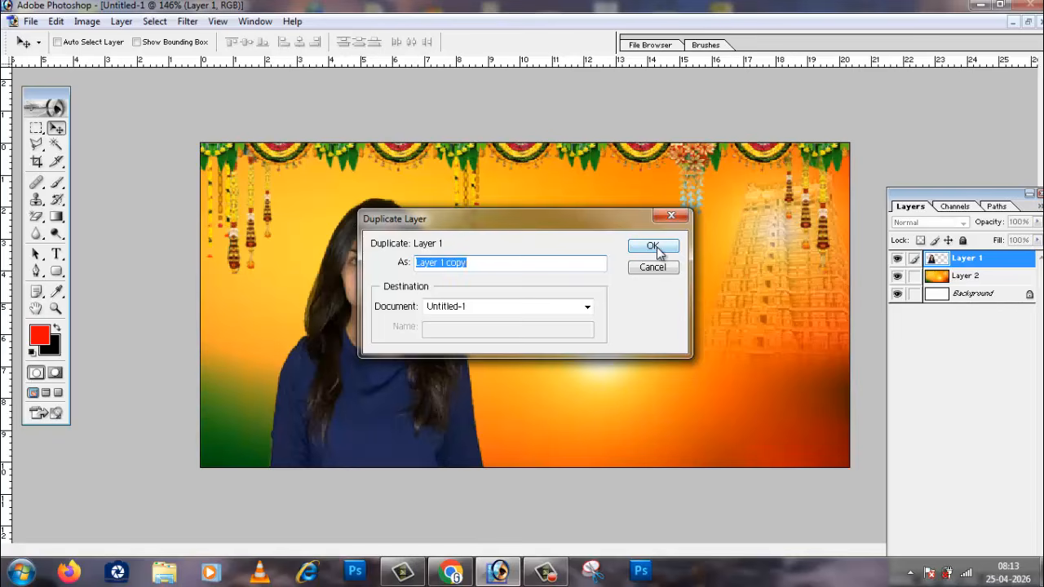
left_click(489, 264)
left_click_drag(440, 263, 511, 264)
type("2")
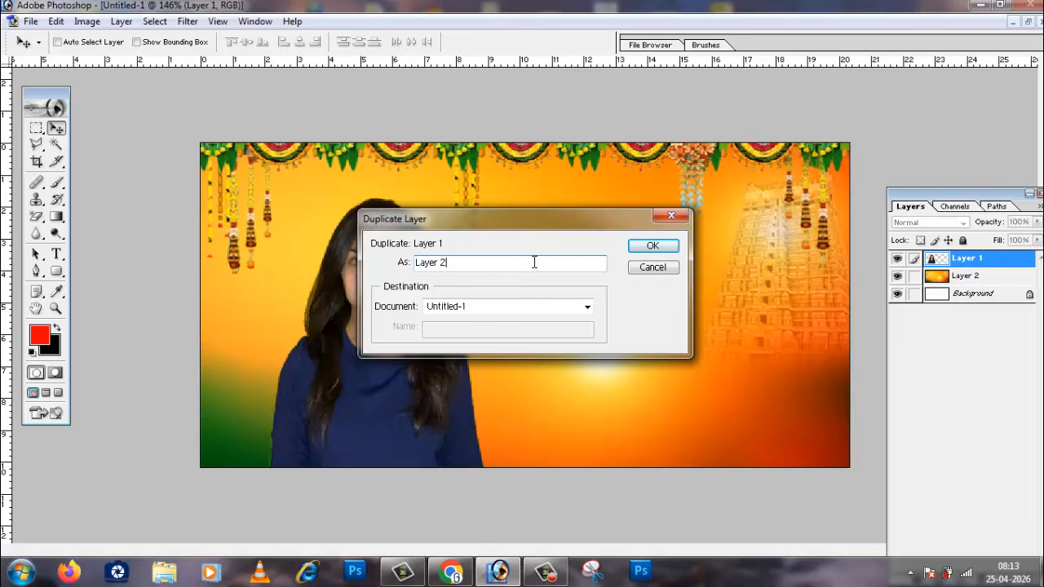
left_click(664, 245)
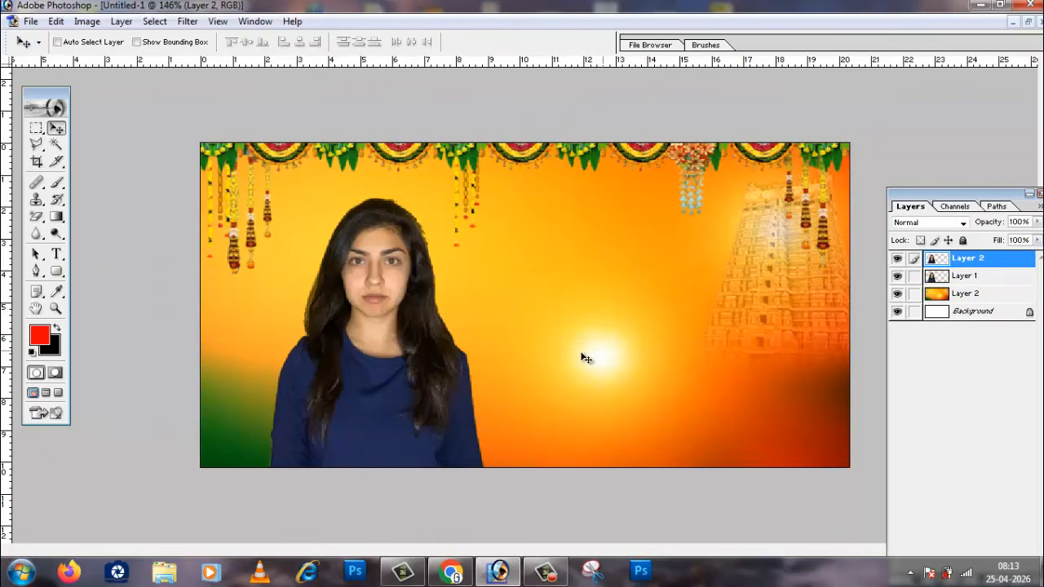
left_click_drag(405, 380, 650, 384)
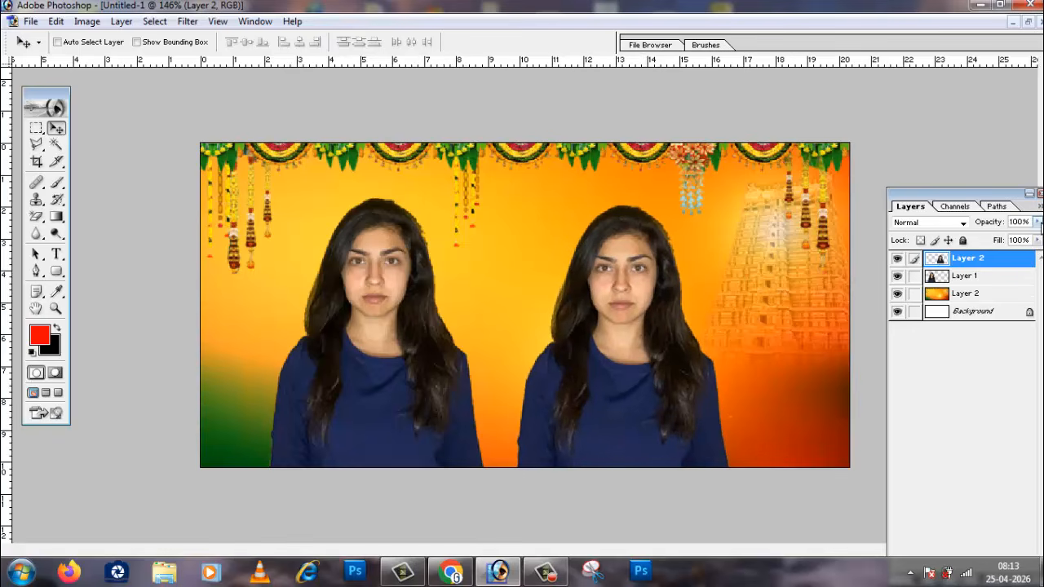
Fade the portrait copy by setting its layer opacity to 90% and its fill to 57%.
left_click(1037, 222)
left_click_drag(1038, 237, 1006, 263)
left_click(992, 223)
left_click(1037, 240)
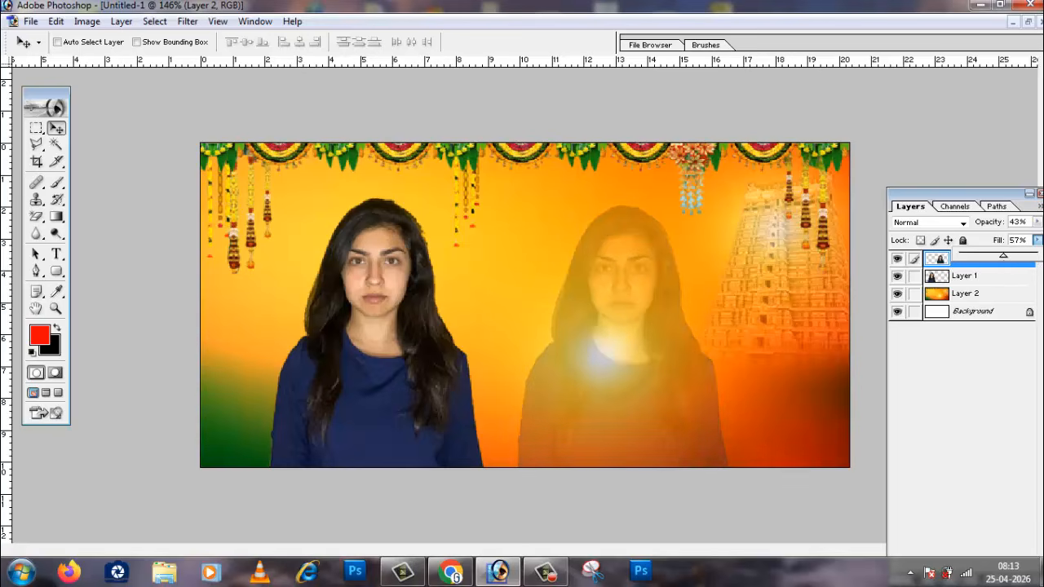
mouse_move(1037, 221)
left_mouse_down()
mouse_move(1035, 233)
mouse_move(1001, 243)
mouse_move(971, 241)
mouse_move(1029, 240)
left_mouse_up()
left_click(937, 195)
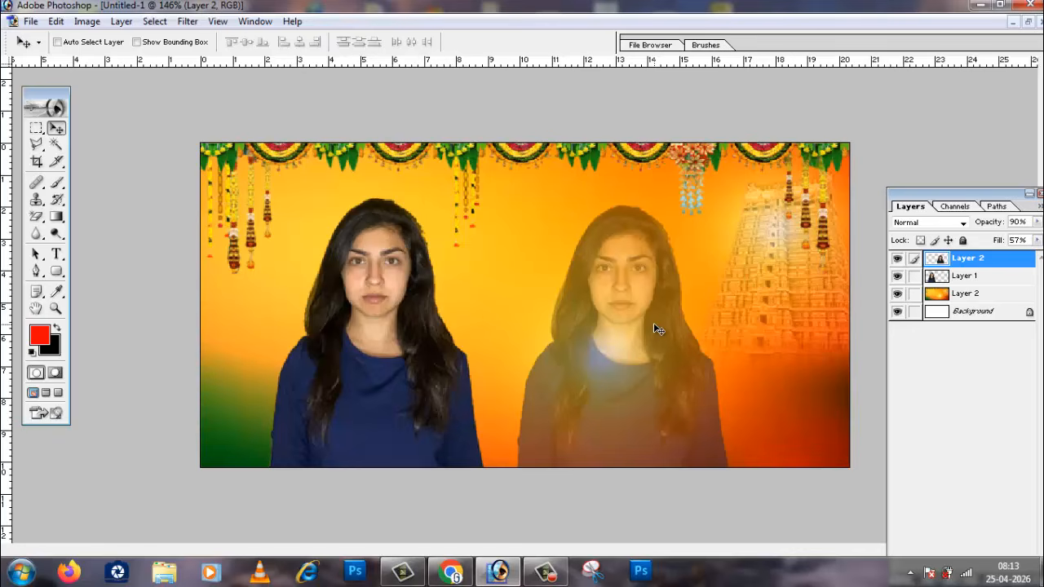
Move the portrait copy up, delete the leftover strip beneath it with a rectangular selection, and deselect.
left_click_drag(652, 318, 668, 232)
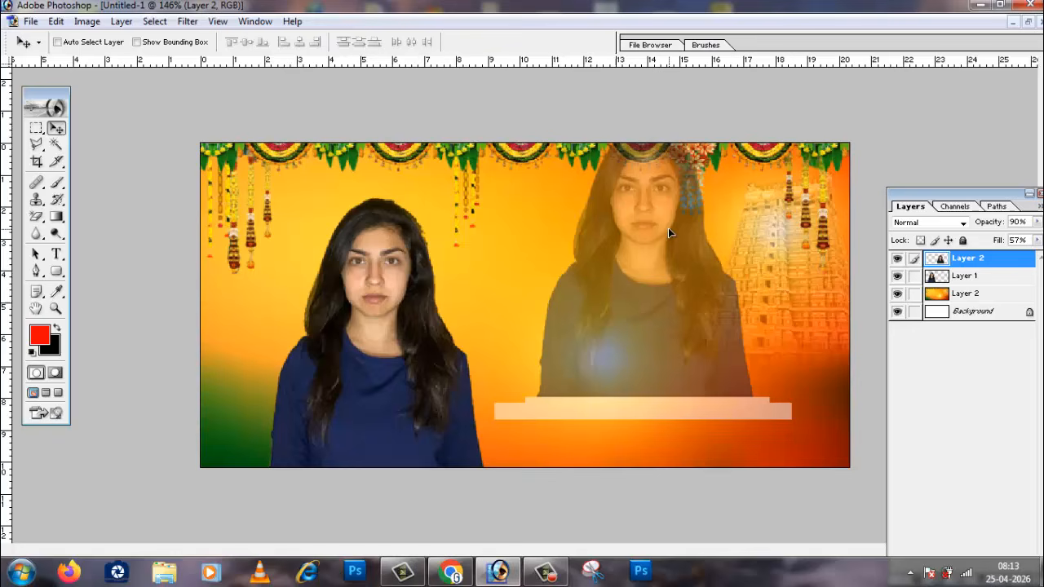
left_click(36, 128)
left_click_drag(479, 394, 867, 466)
key("Delete")
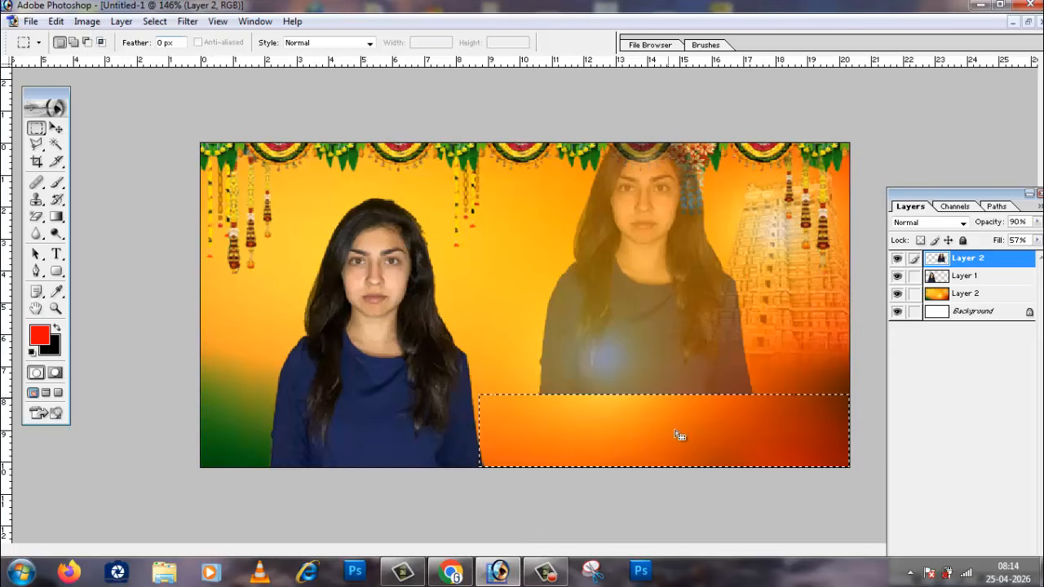
left_click(155, 21)
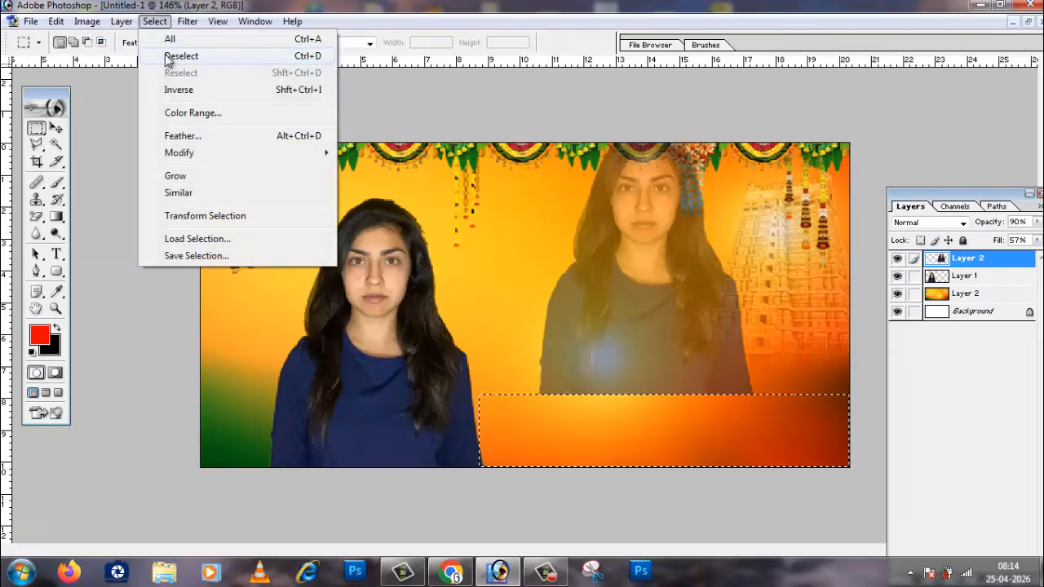
left_click(174, 54)
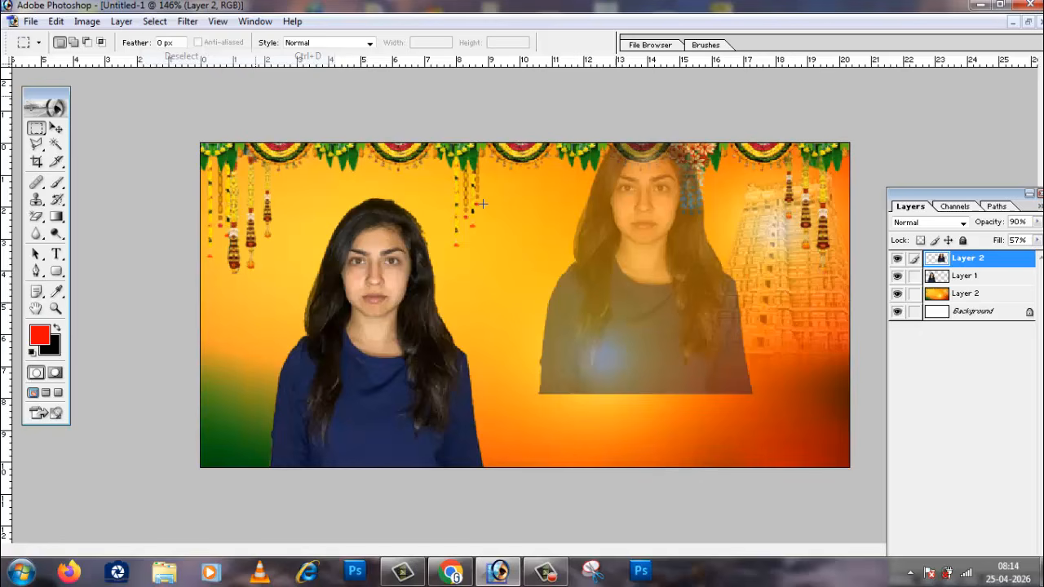
Move the faded portrait copy down beside the original and put its layer below Layer 1.
left_click(56, 129)
left_click_drag(636, 291, 544, 398)
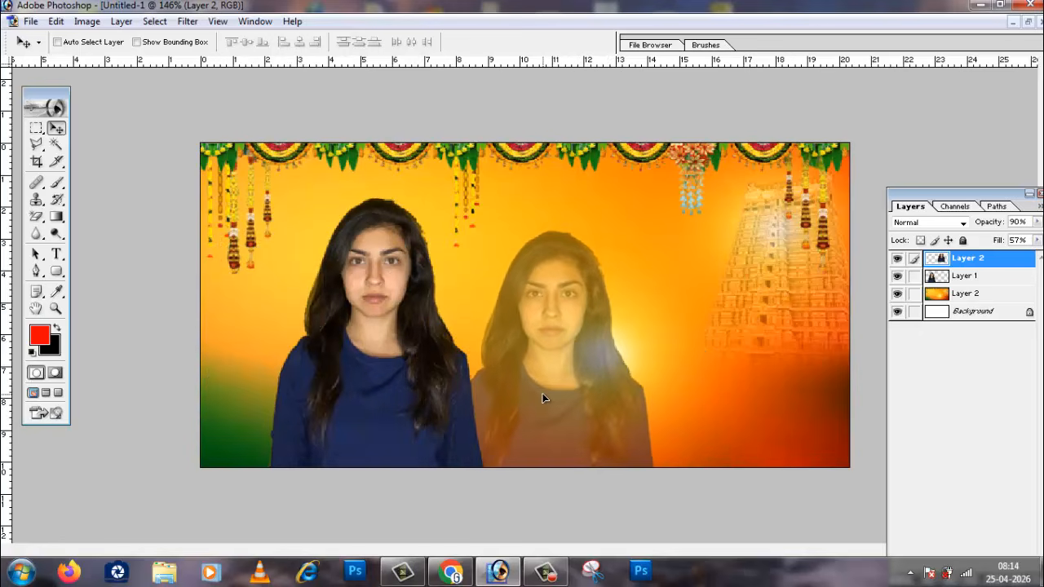
left_click_drag(986, 263, 986, 285)
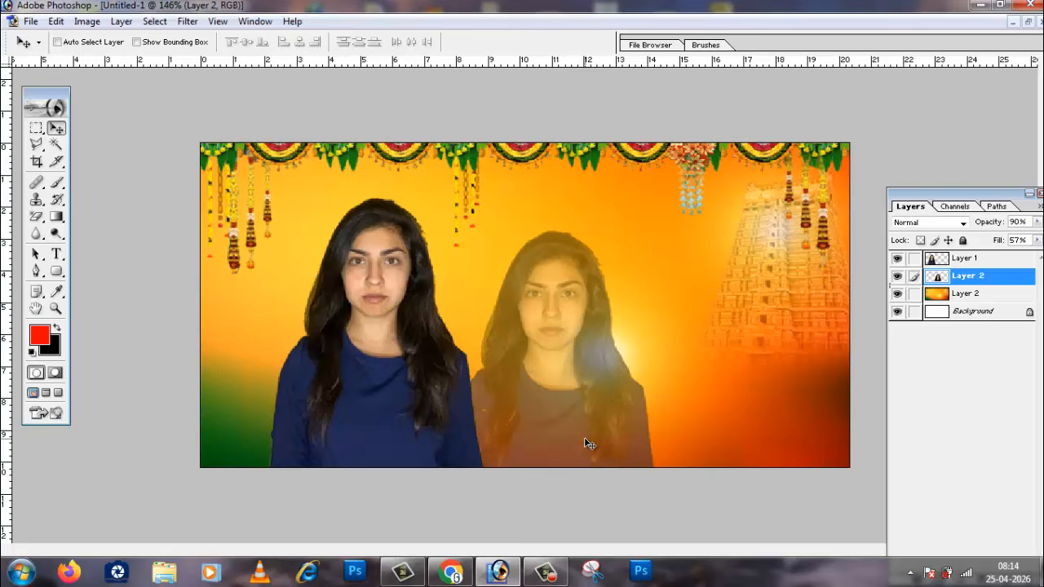
mouse_move(587, 443)
left_mouse_down()
mouse_move(570, 437)
mouse_move(556, 454)
mouse_move(578, 405)
mouse_move(573, 430)
mouse_move(593, 431)
left_mouse_up()
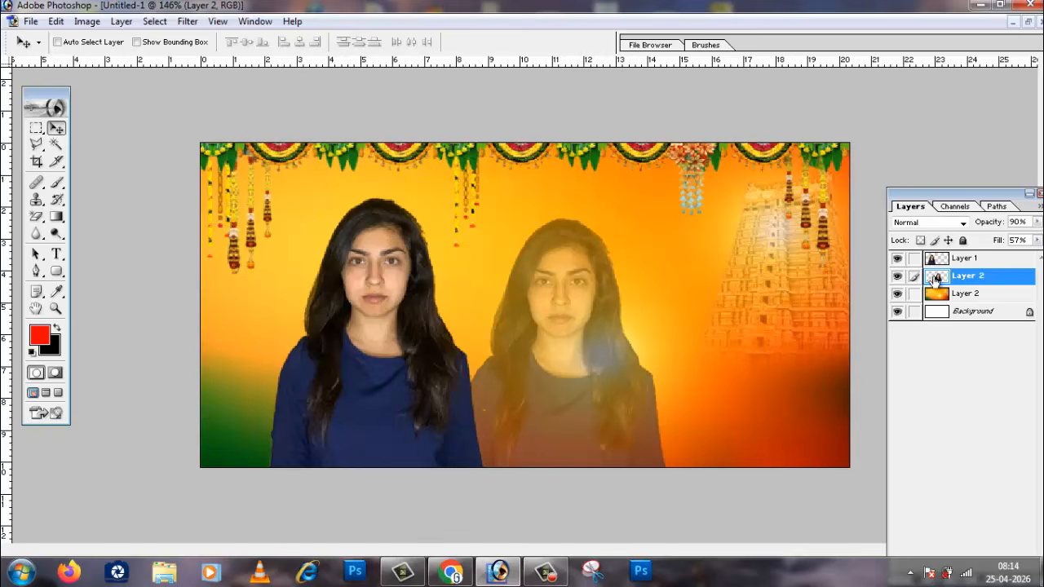
Lower the portrait copy's layer opacity to 22%.
left_click(1037, 222)
left_click_drag(1031, 237, 976, 242)
left_click_drag(965, 193, 963, 181)
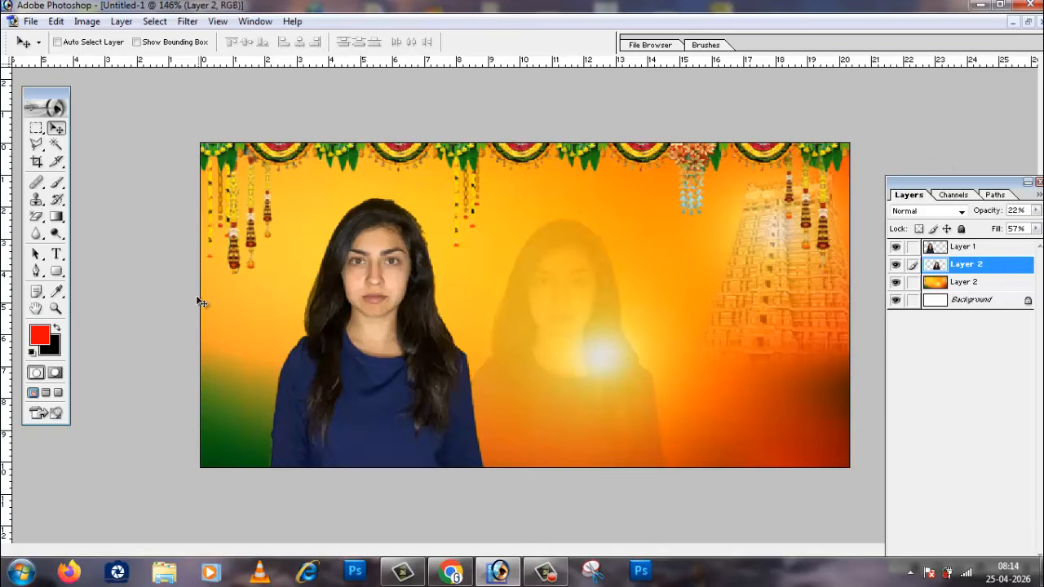
Save the composition to the Desktop as a JPEG named 25-2026 with maximum quality 12 and Baseline ("Standard") format.
left_click(31, 21)
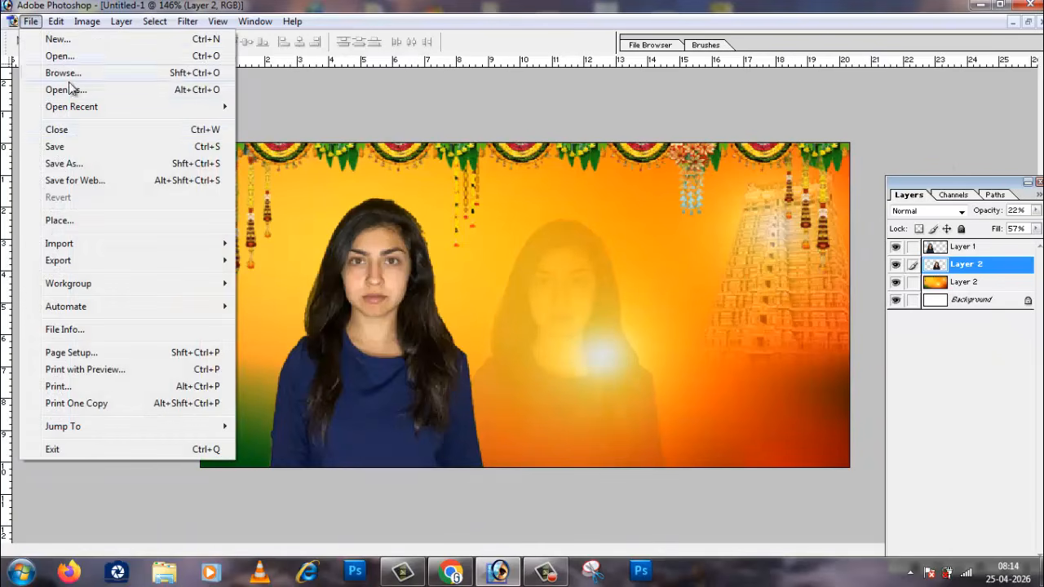
left_click(56, 146)
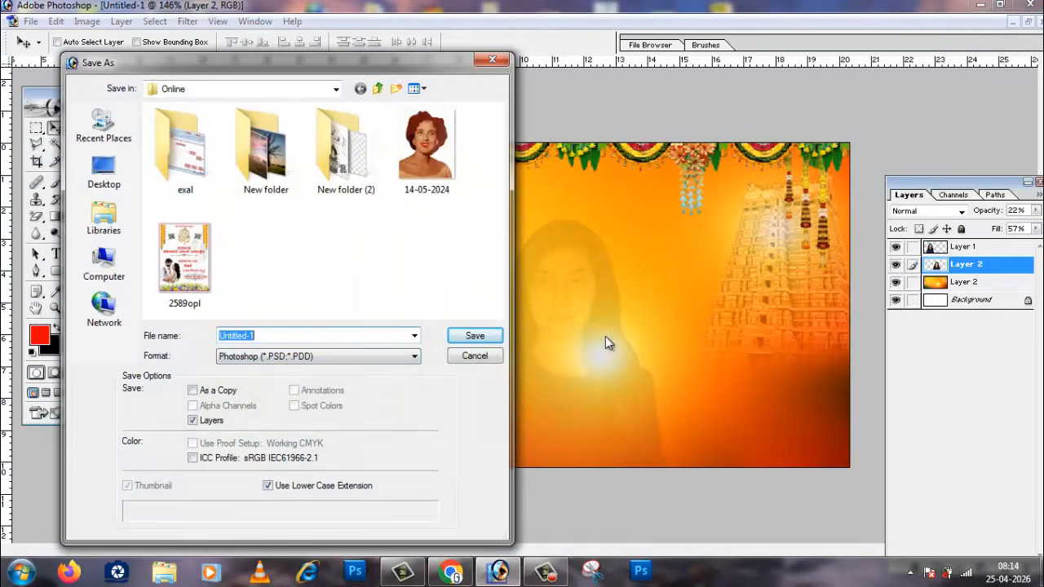
left_click(299, 358)
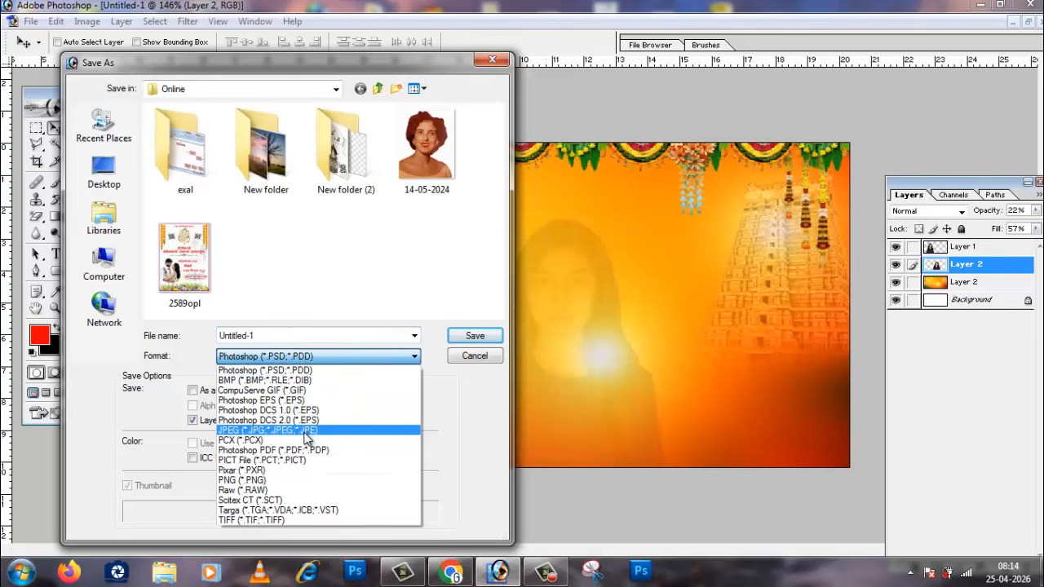
left_click(251, 430)
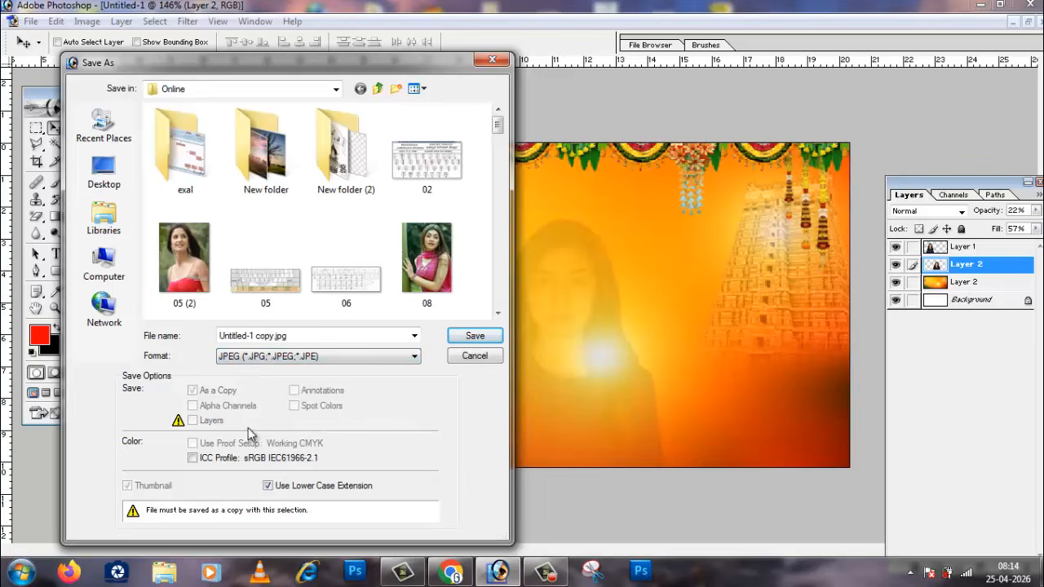
left_click(109, 173)
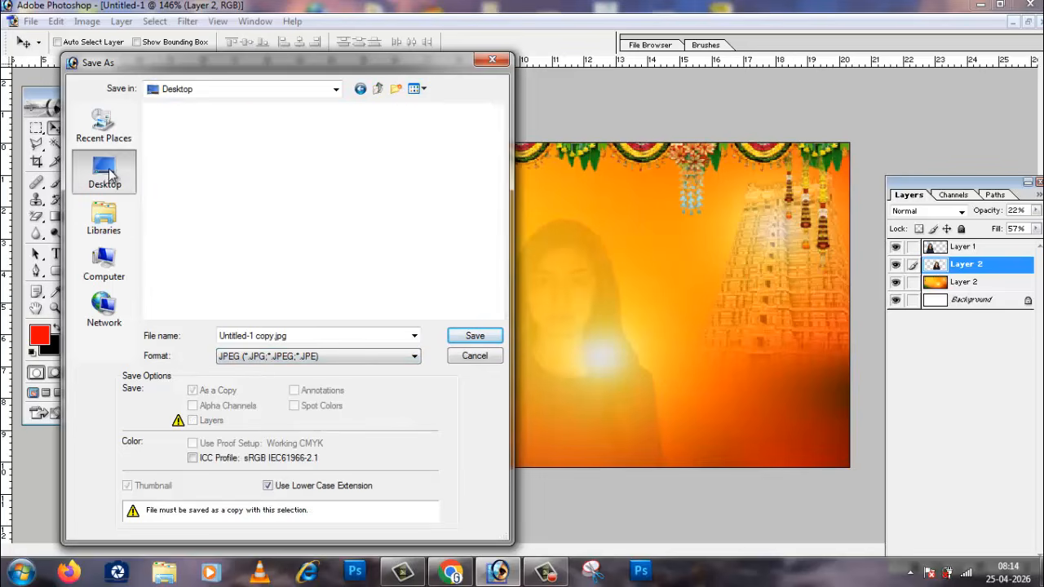
left_click(312, 337)
type("25-2026")
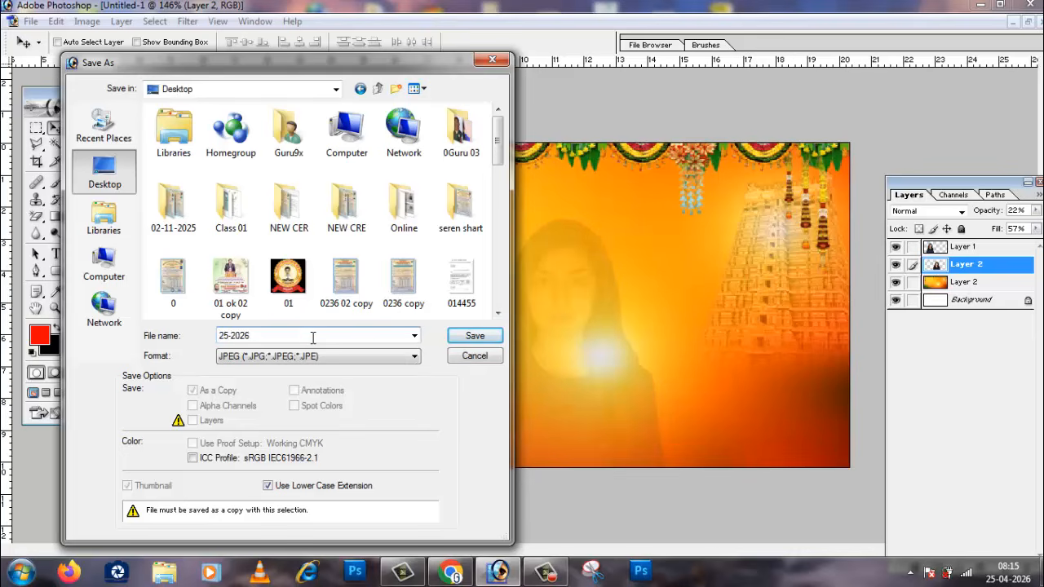
left_click(475, 336)
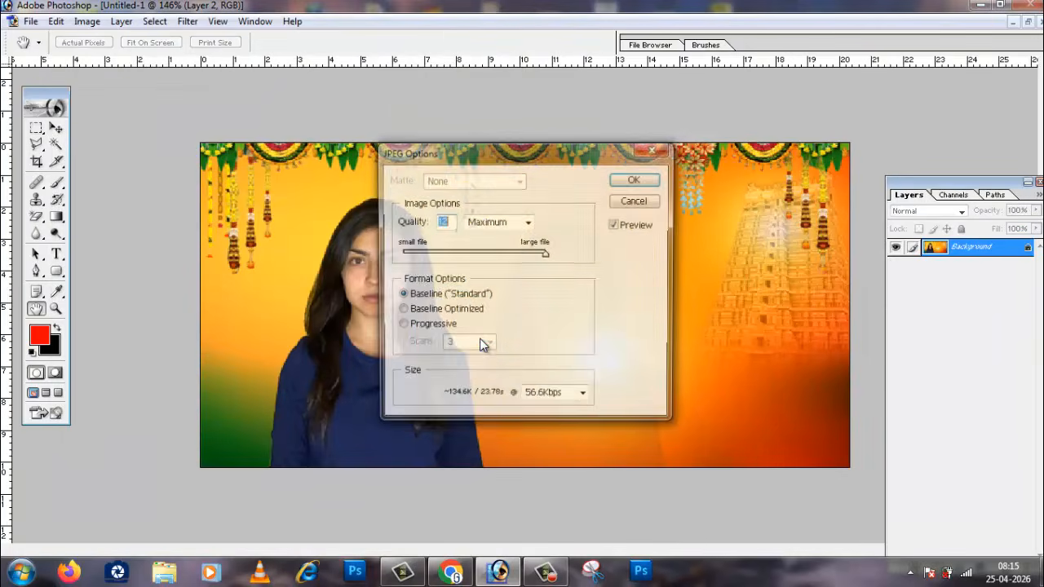
left_click(639, 180)
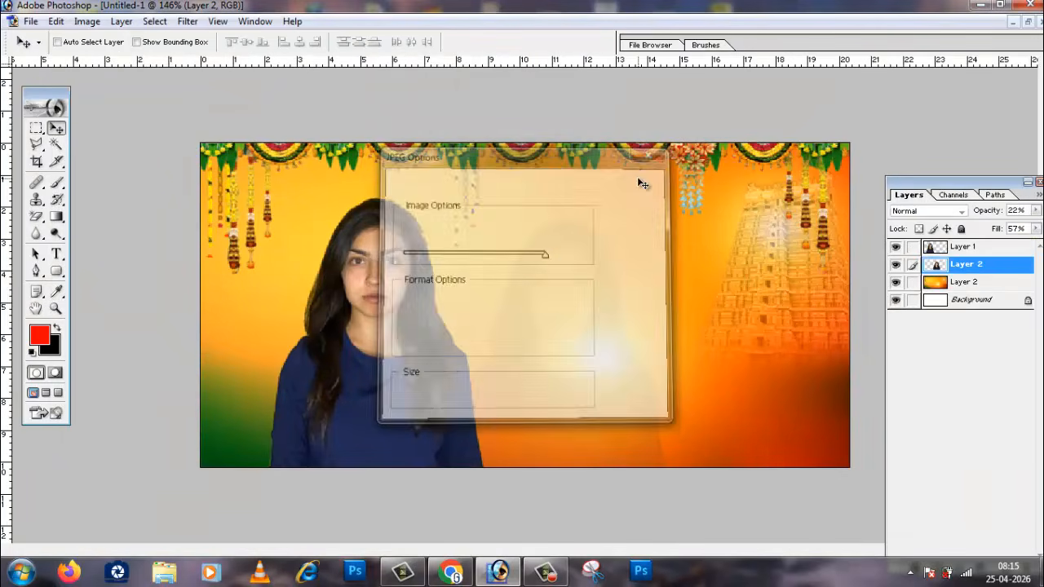
Open the exported 25-2026 image from the desktop to check it, close the viewer and return to Photoshop.
left_click(981, 6)
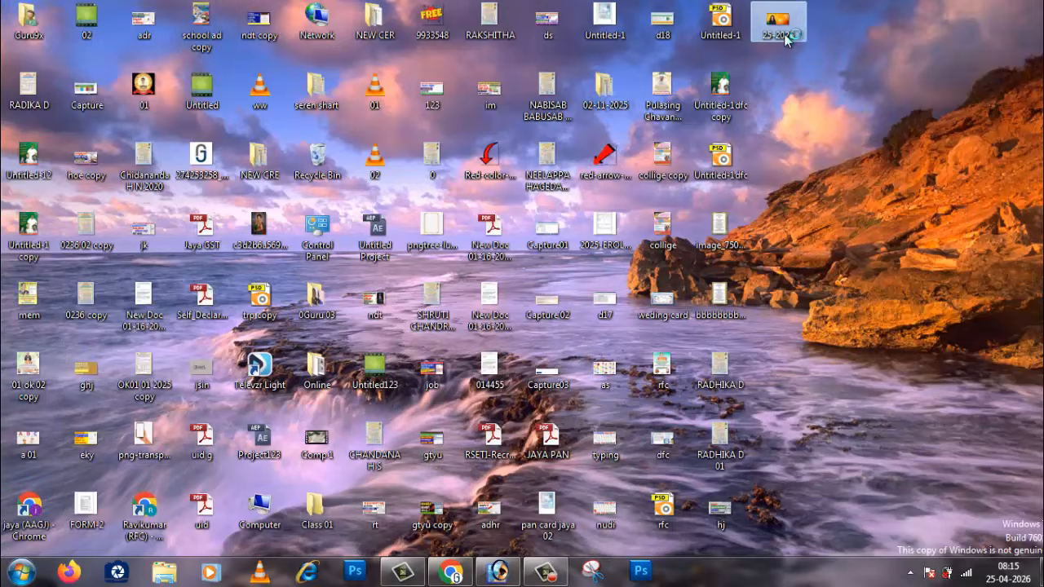
double_click(776, 32)
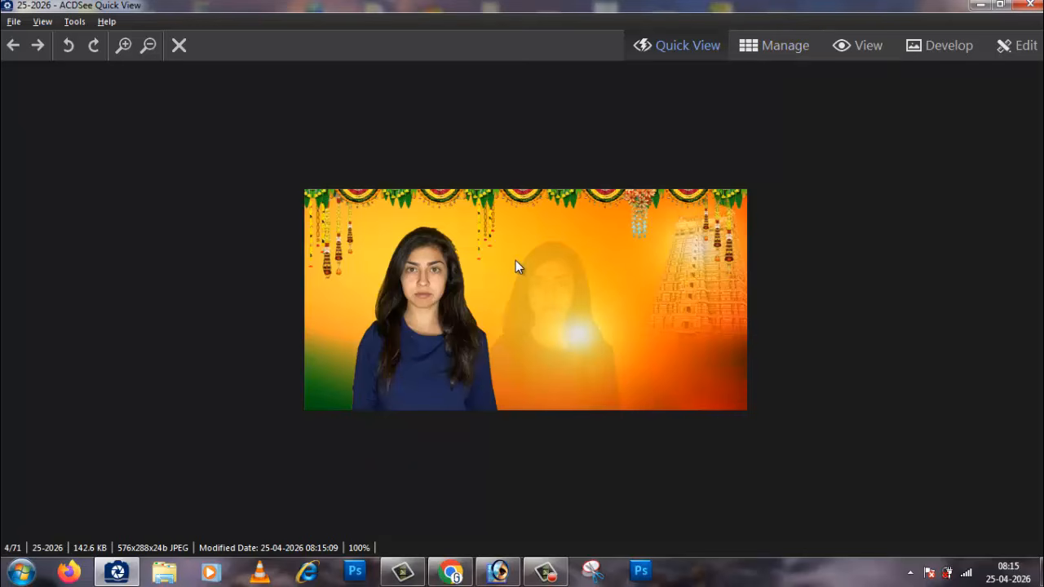
left_click(1030, 6)
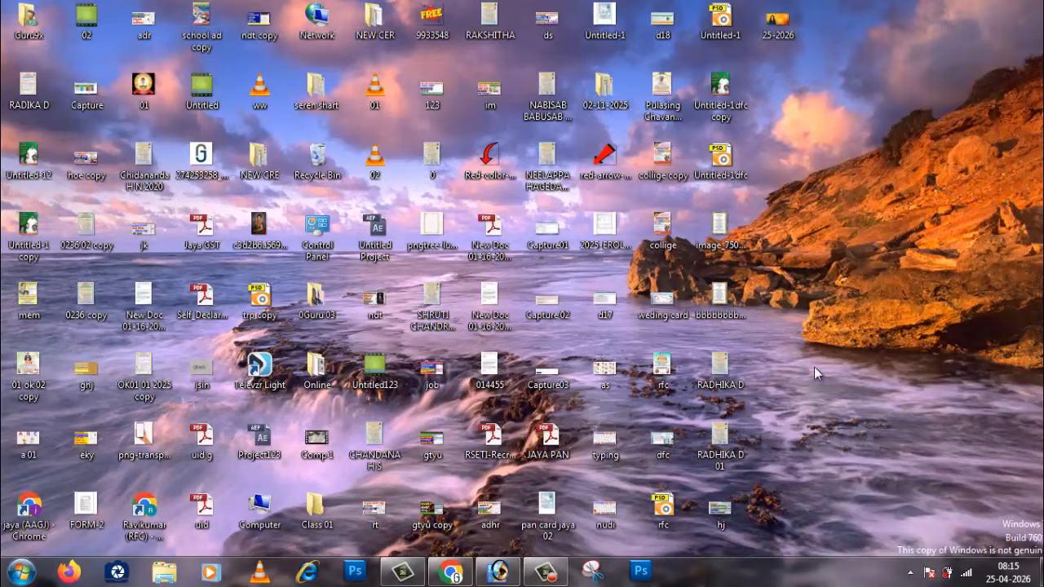
left_click(495, 572)
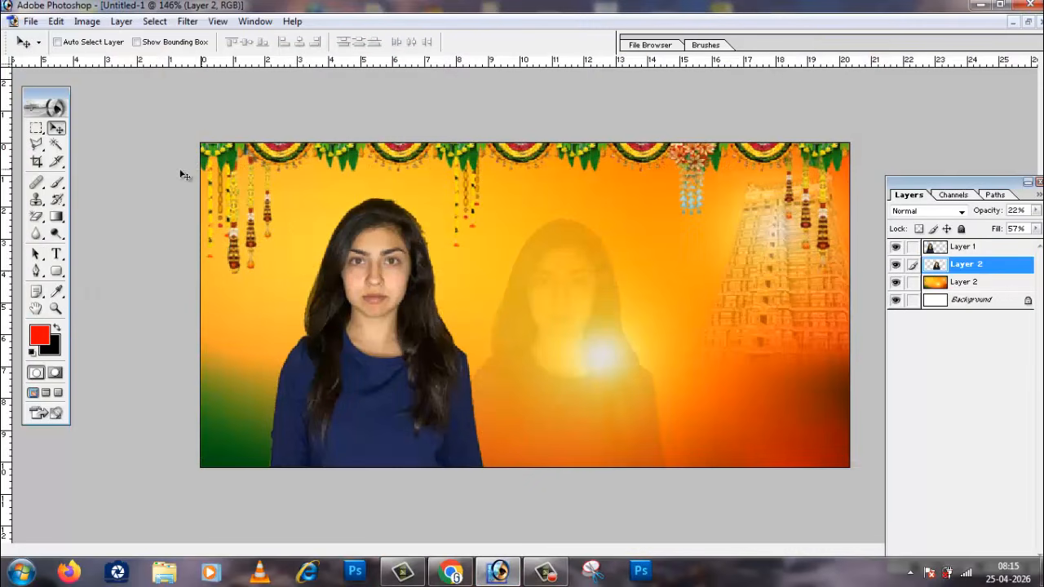